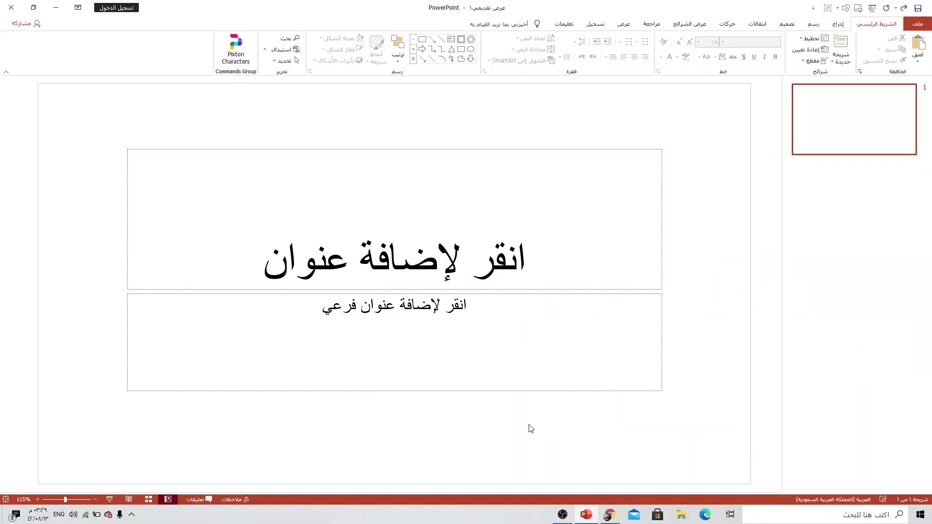
Apply the Blank layout to the first slide from the right-click Layout menu.
{"action": "right_click", "coordinate": [722, 233]}
{"action": "mouse_move", "coordinate": [692, 261]}
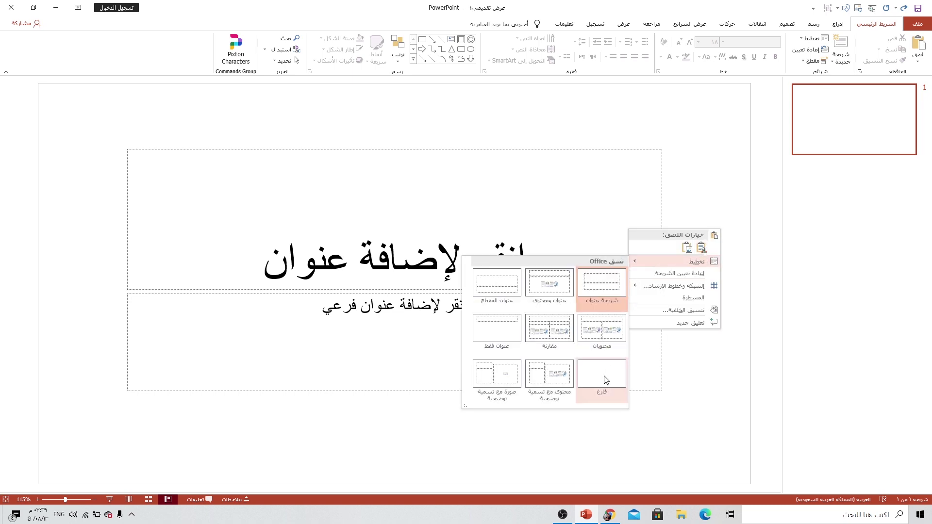
{"action": "left_click", "coordinate": [605, 379]}
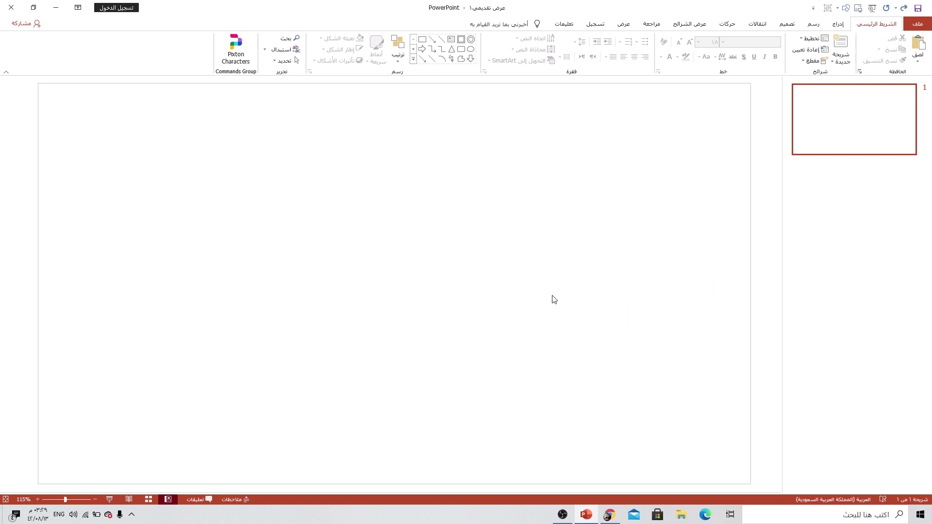
Switch to Chrome and scroll down and back up through Pixabay's free city image results.
{"action": "left_click", "coordinate": [615, 519]}
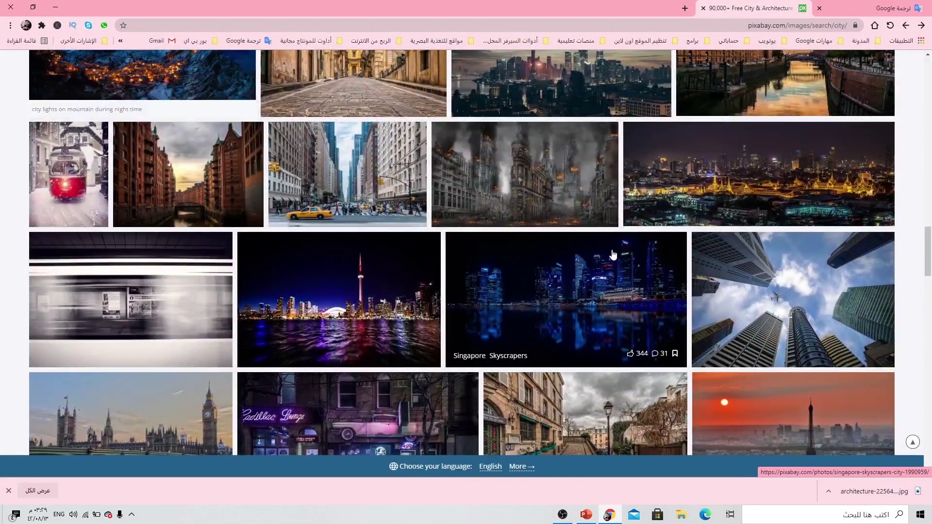
{"action": "scroll", "coordinate": [505, 274], "scroll_direction": "down", "scroll_amount": 3}
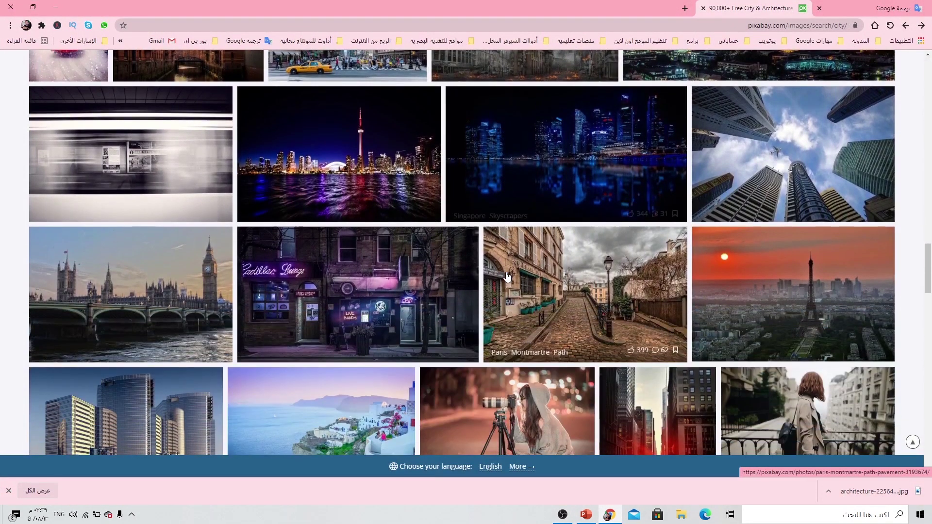
{"action": "scroll", "coordinate": [506, 276], "scroll_direction": "down", "scroll_amount": 3}
{"action": "scroll", "coordinate": [506, 276], "scroll_direction": "down", "scroll_amount": 3}
{"action": "scroll", "coordinate": [506, 276], "scroll_direction": "down", "scroll_amount": 3}
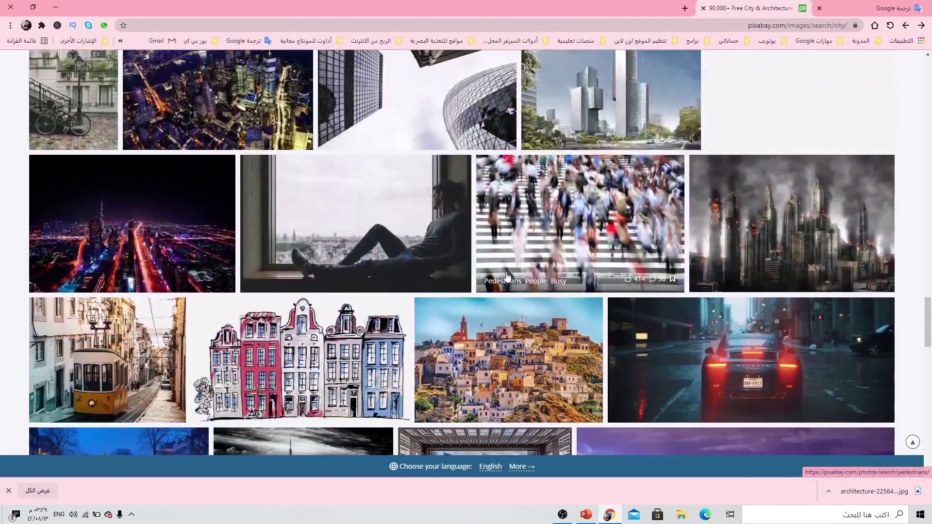
{"action": "scroll", "coordinate": [506, 276], "scroll_direction": "down", "scroll_amount": 3}
{"action": "scroll", "coordinate": [506, 276], "scroll_direction": "down", "scroll_amount": 3}
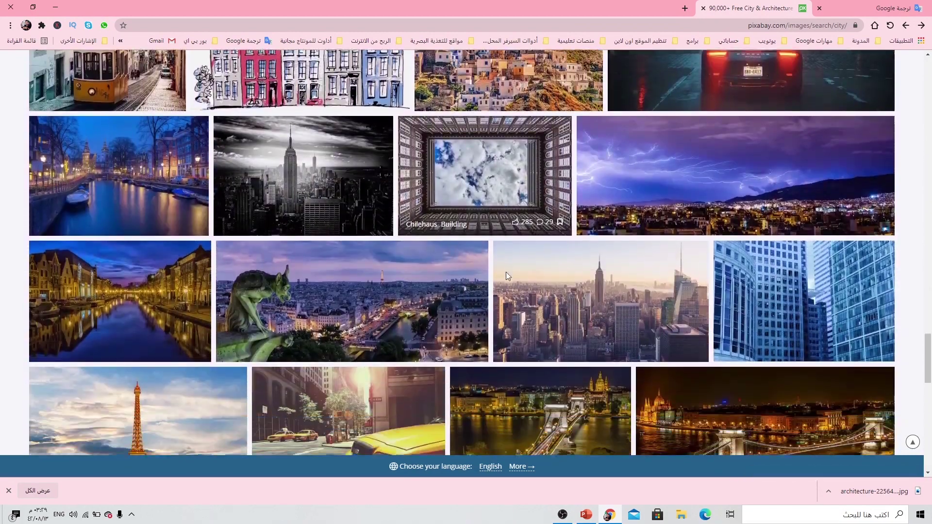
{"action": "scroll", "coordinate": [506, 275], "scroll_direction": "up", "scroll_amount": 2}
{"action": "scroll", "coordinate": [507, 275], "scroll_direction": "up", "scroll_amount": 5}
{"action": "scroll", "coordinate": [507, 276], "scroll_direction": "up", "scroll_amount": 3}
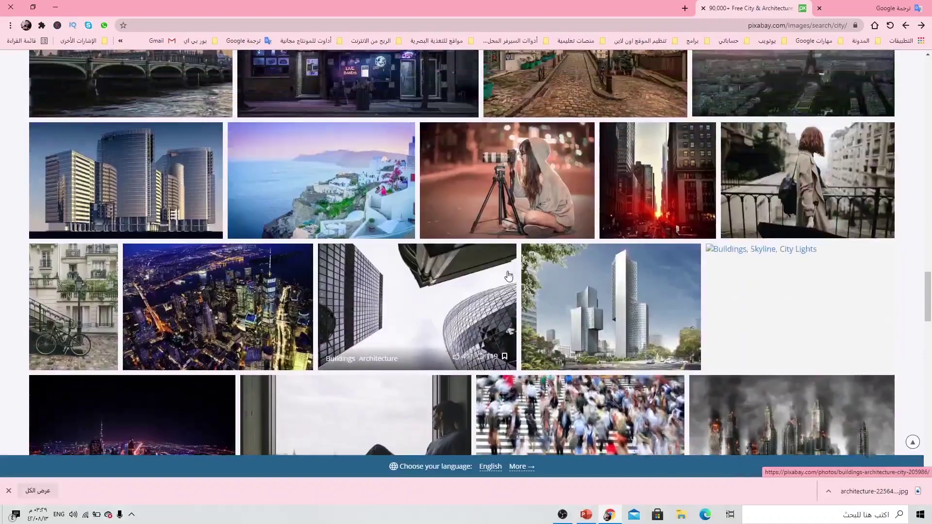
{"action": "scroll", "coordinate": [508, 276], "scroll_direction": "up", "scroll_amount": 4}
{"action": "scroll", "coordinate": [569, 318], "scroll_direction": "up", "scroll_amount": 2}
{"action": "scroll", "coordinate": [569, 318], "scroll_direction": "up", "scroll_amount": 2}
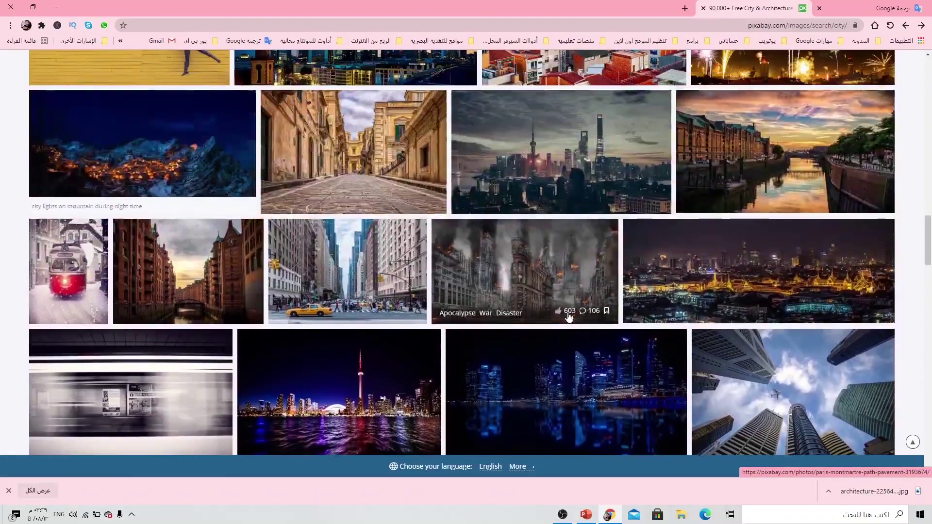
{"action": "scroll", "coordinate": [569, 317], "scroll_direction": "up", "scroll_amount": 4}
{"action": "scroll", "coordinate": [569, 317], "scroll_direction": "up", "scroll_amount": 4}
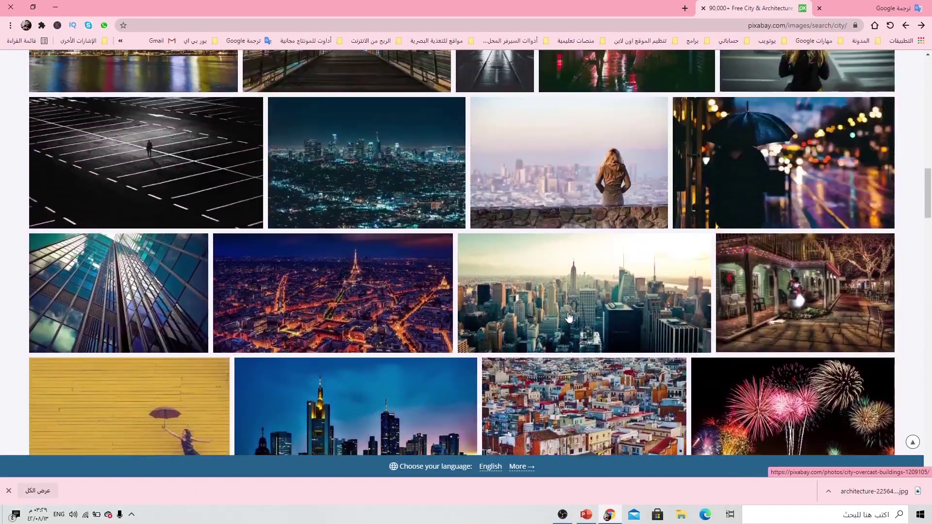
{"action": "scroll", "coordinate": [569, 317], "scroll_direction": "up", "scroll_amount": 2}
{"action": "scroll", "coordinate": [569, 317], "scroll_direction": "up", "scroll_amount": 3}
{"action": "scroll", "coordinate": [569, 317], "scroll_direction": "up", "scroll_amount": 1}
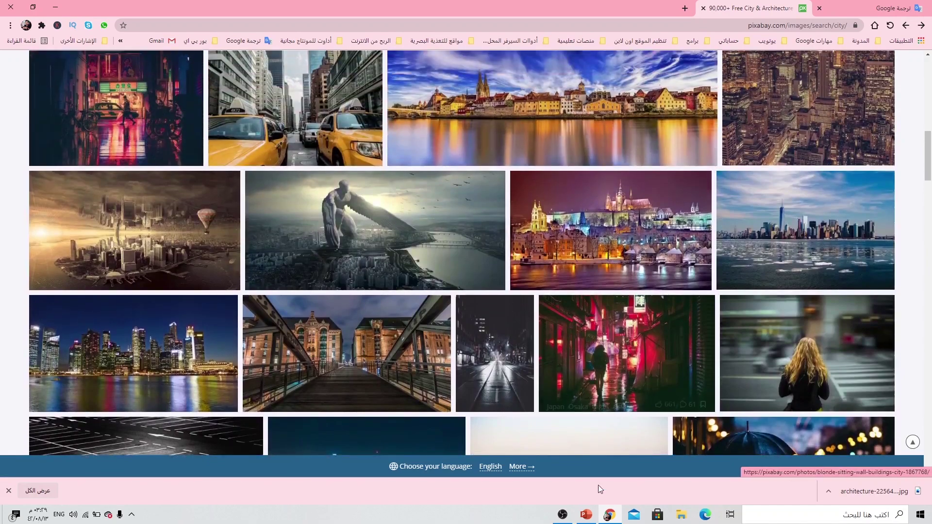
Insert the 368331_tekstura dark red scratched texture picture from this device.
{"action": "left_click", "coordinate": [587, 516]}
{"action": "left_click", "coordinate": [838, 23]}
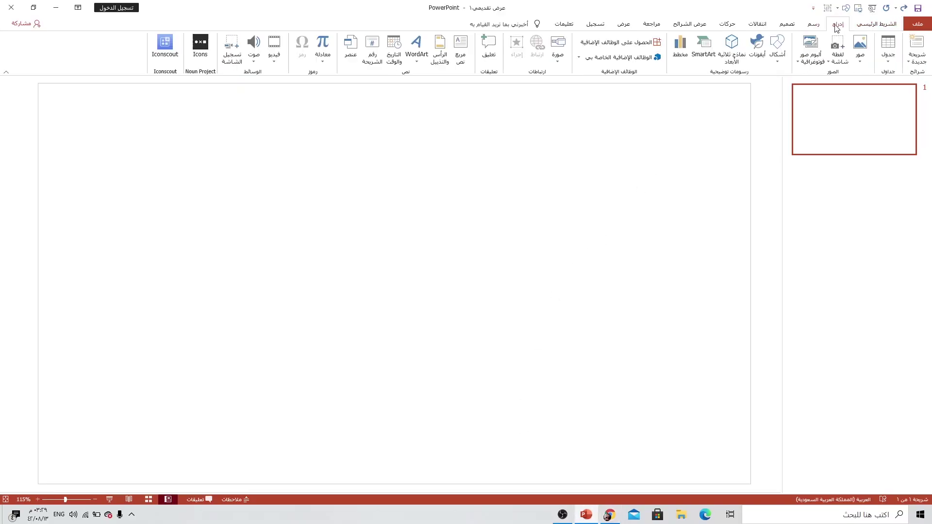
{"action": "left_click", "coordinate": [859, 49]}
{"action": "left_click", "coordinate": [841, 86]}
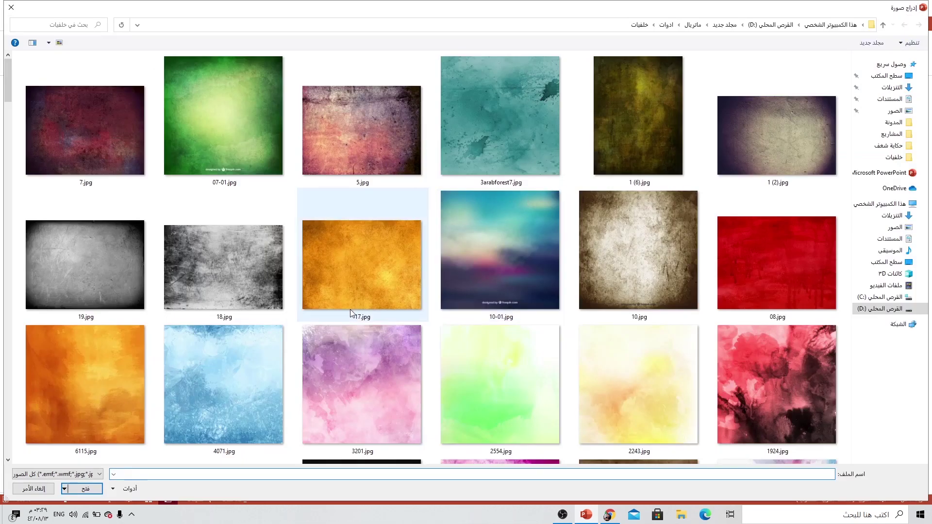
{"action": "scroll", "coordinate": [351, 310], "scroll_direction": "down", "scroll_amount": 5}
{"action": "left_click", "coordinate": [786, 381]}
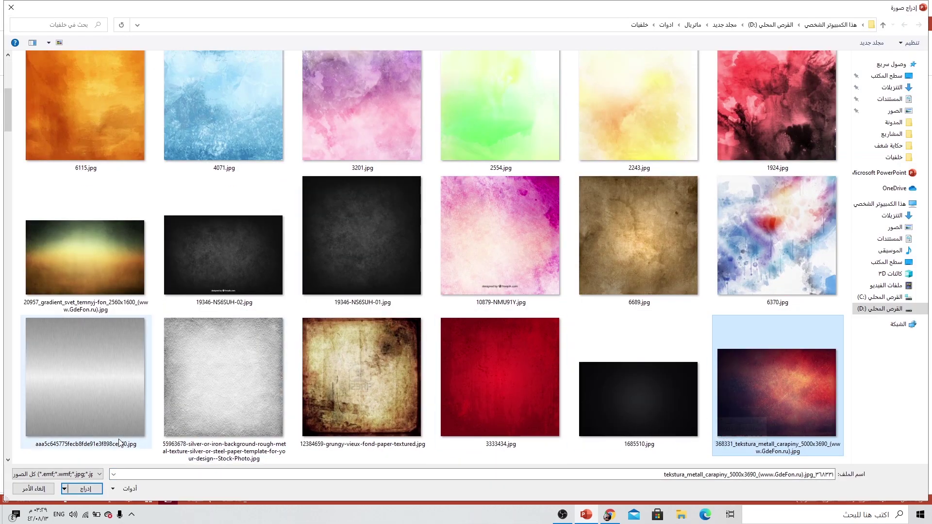
{"action": "left_click", "coordinate": [82, 488]}
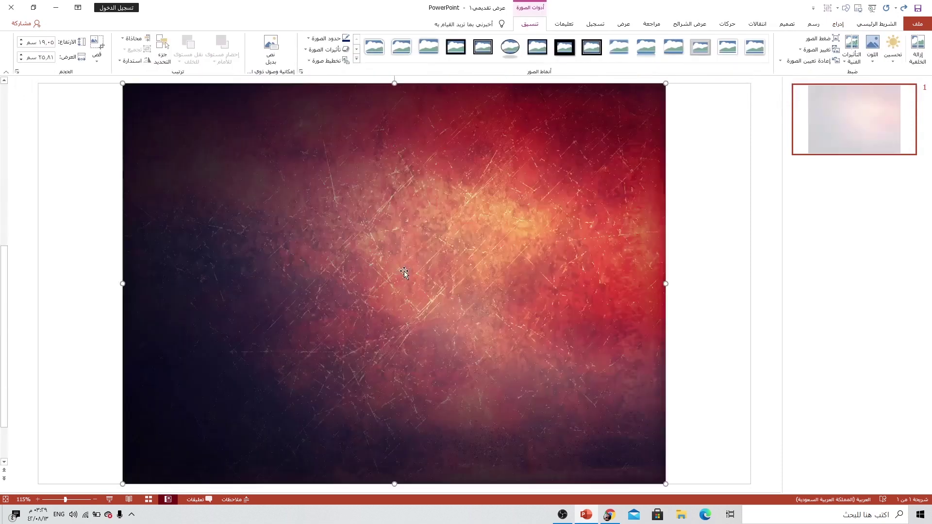
Move and stretch the texture picture to fill the slide at 33.87 by 19.05 cm.
{"action": "scroll", "coordinate": [393, 275], "scroll_direction": "down", "scroll_amount": 2, "text": "ctrl"}
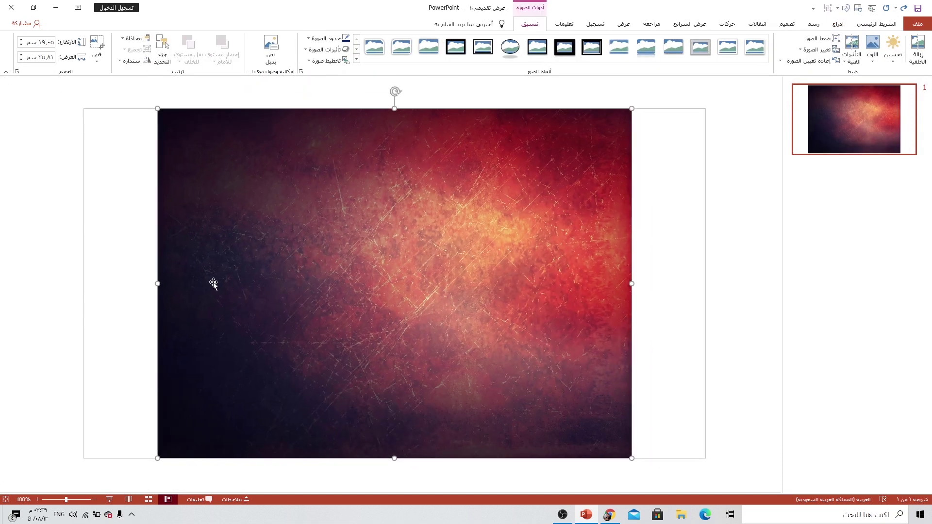
{"action": "left_click_drag", "start_coordinate": [270, 289], "coordinate": [191, 291]}
{"action": "left_click_drag", "start_coordinate": [557, 284], "coordinate": [705, 280]}
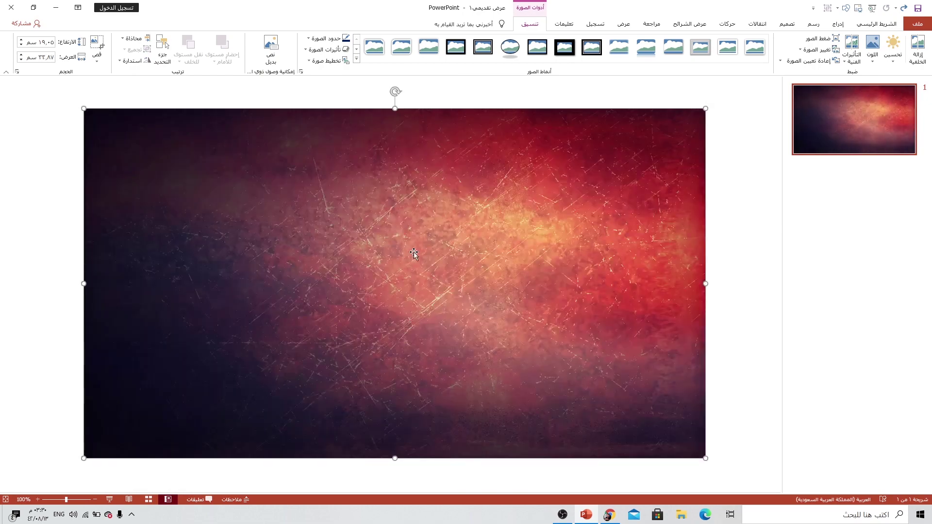
Draw a rectangle covering the entire slide over the texture picture.
{"action": "left_click", "coordinate": [838, 24]}
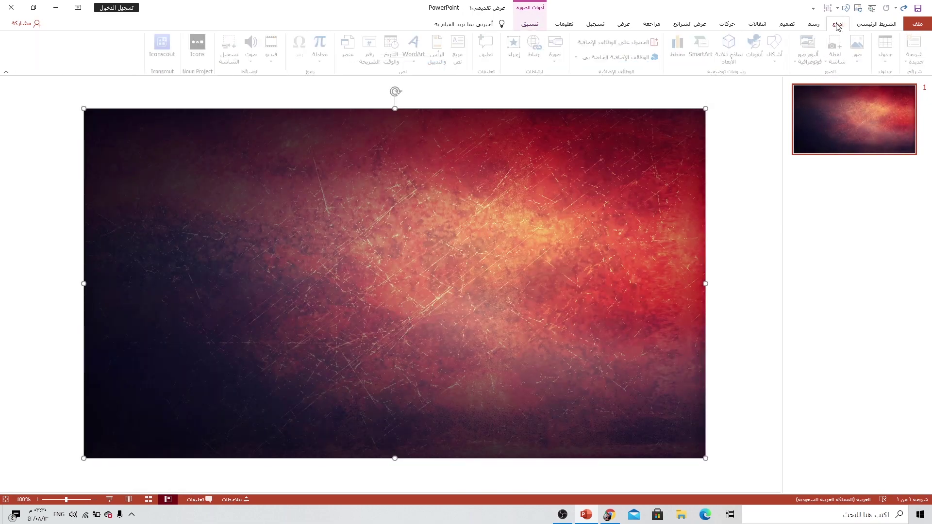
{"action": "left_click", "coordinate": [783, 64]}
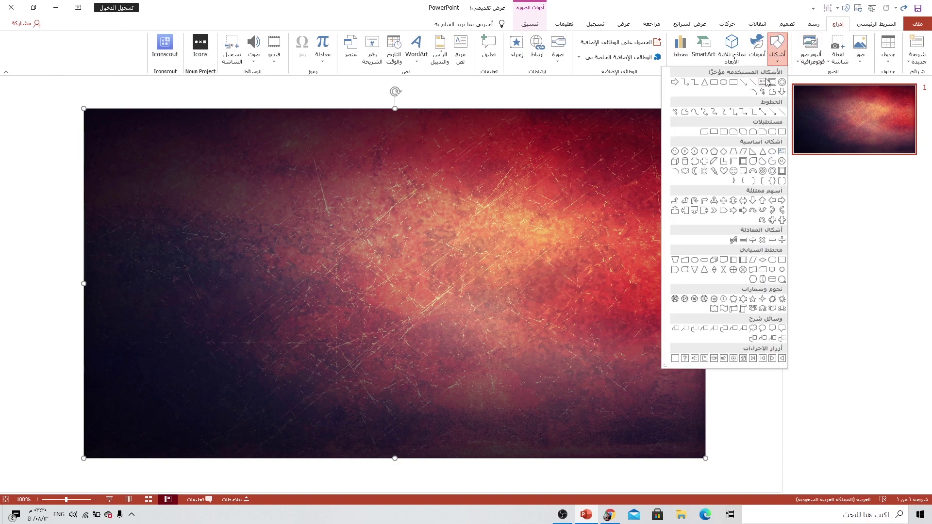
{"action": "left_click", "coordinate": [733, 86]}
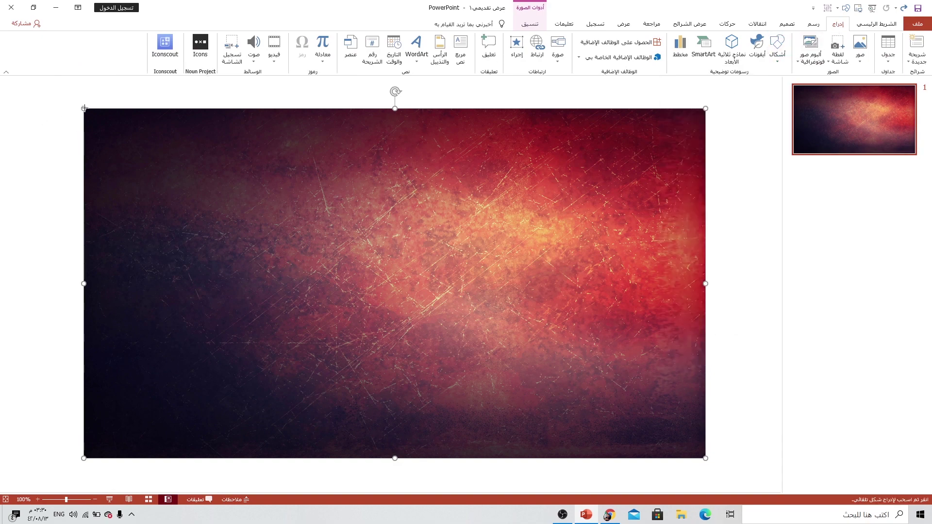
{"action": "left_click_drag", "start_coordinate": [86, 107], "coordinate": [705, 458]}
Fill the rectangle light grey through the Format Shape pane.
{"action": "left_click", "coordinate": [558, 39]}
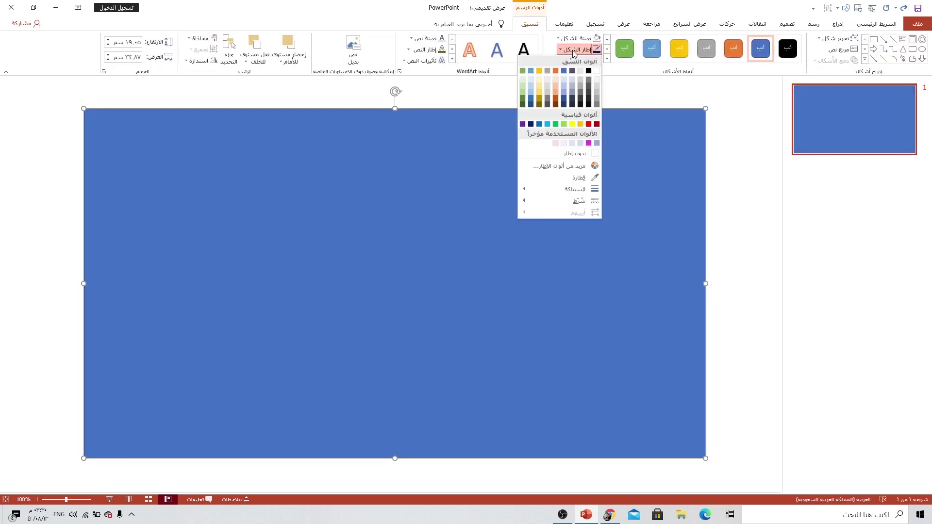
{"action": "left_click", "coordinate": [562, 157]}
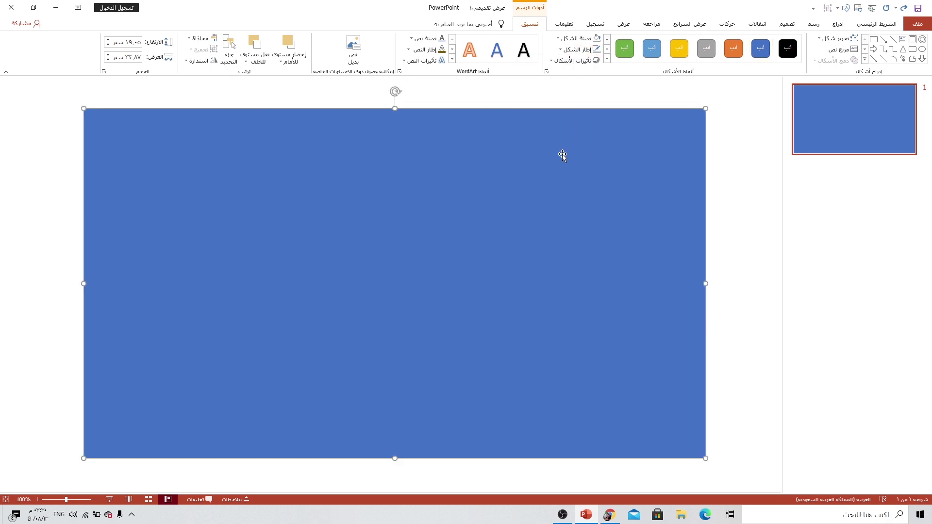
{"action": "right_click", "coordinate": [485, 152]}
{"action": "left_click", "coordinate": [443, 365]}
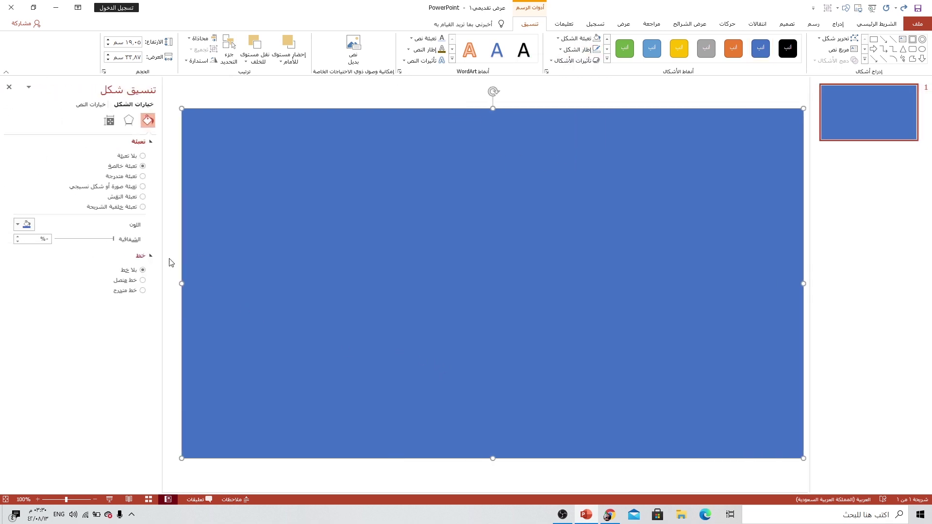
{"action": "left_click", "coordinate": [19, 226]}
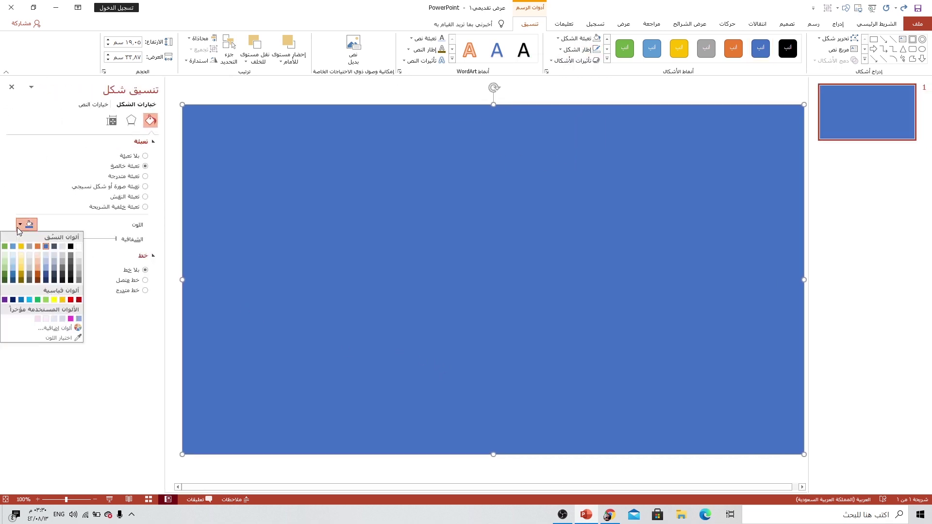
{"action": "left_click", "coordinate": [79, 256]}
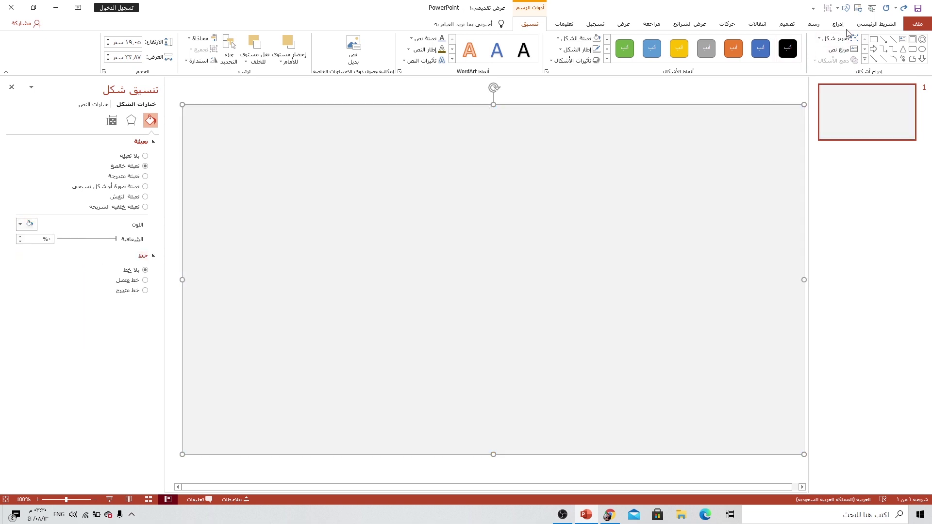
{"action": "left_click", "coordinate": [838, 24]}
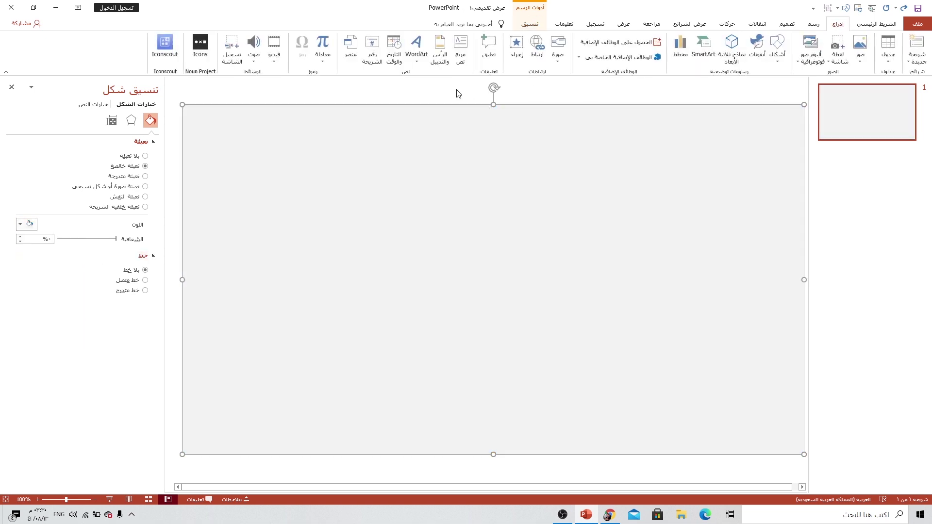
Add a centred text box reading 'content', enlarge it, and widen it to one line.
{"action": "left_click", "coordinate": [461, 49]}
{"action": "left_click_drag", "start_coordinate": [305, 168], "coordinate": [429, 232]}
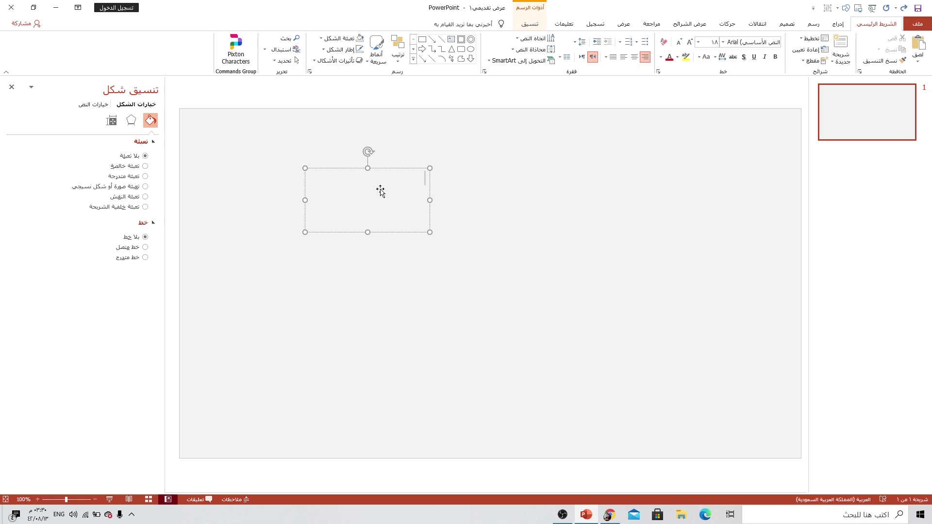
{"action": "type", "text": "content"}
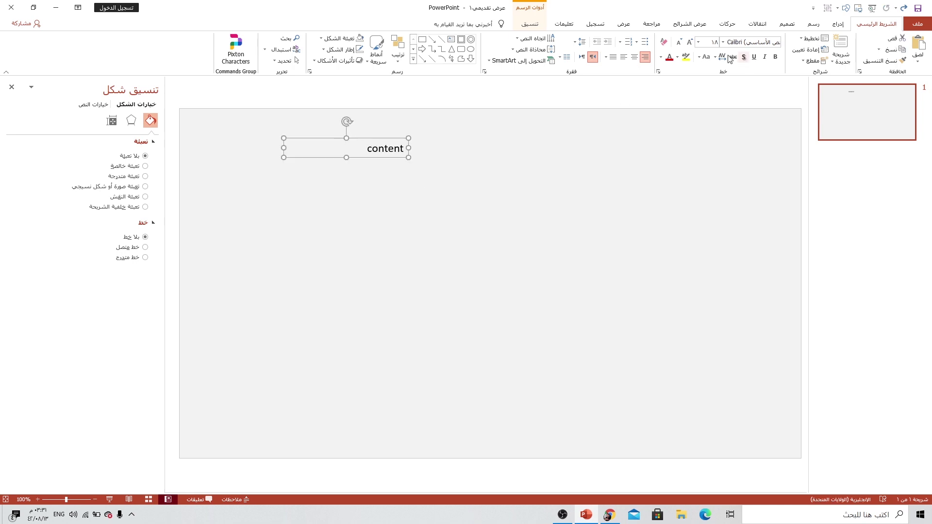
{"action": "key", "text": "ctrl+e"}
{"action": "left_click", "coordinate": [689, 42]}
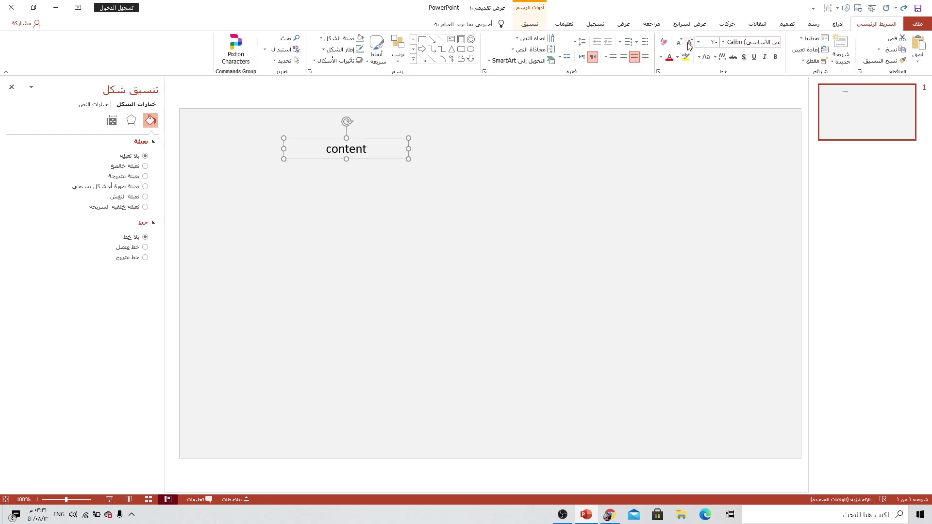
{"action": "left_click", "coordinate": [689, 43]}
{"action": "left_click", "coordinate": [689, 43]}
{"action": "left_click", "coordinate": [689, 42]}
{"action": "left_click", "coordinate": [689, 43]}
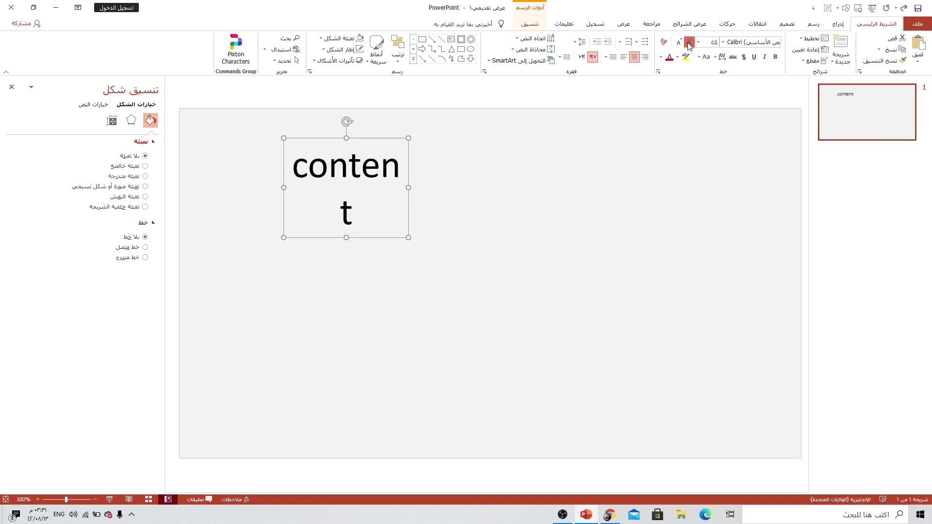
{"action": "left_click", "coordinate": [689, 43]}
{"action": "left_click", "coordinate": [689, 42]}
{"action": "left_click", "coordinate": [689, 43]}
{"action": "left_click", "coordinate": [689, 43]}
{"action": "left_click_drag", "start_coordinate": [408, 203], "coordinate": [554, 204]}
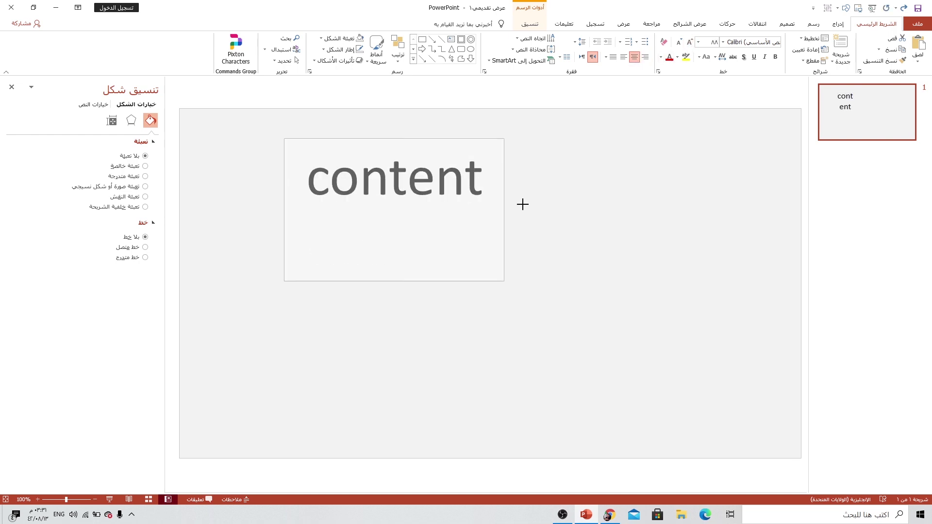
Apply the Call Of Ops Duty font to CONTENT and enlarge it further.
{"action": "left_click", "coordinate": [724, 42]}
{"action": "scroll", "coordinate": [733, 254], "scroll_direction": "down", "scroll_amount": 3}
{"action": "scroll", "coordinate": [734, 257], "scroll_direction": "down", "scroll_amount": 5}
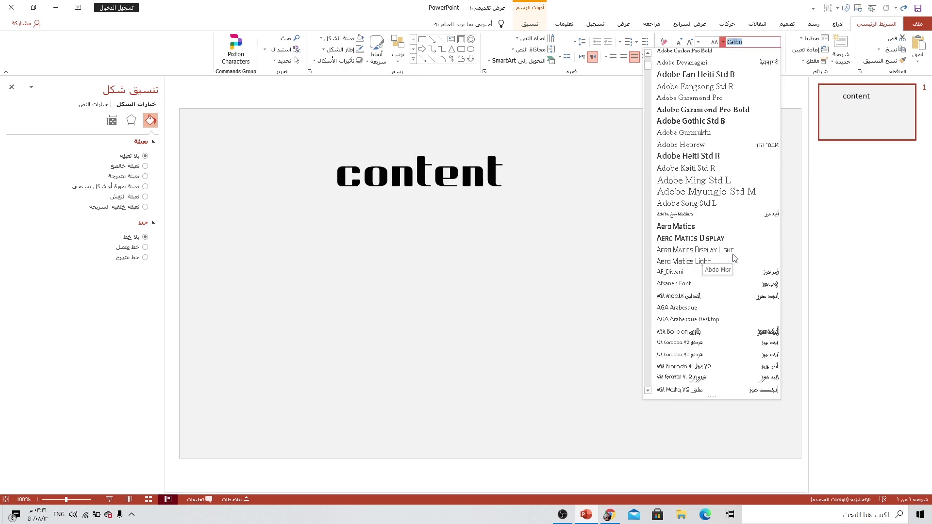
{"action": "scroll", "coordinate": [735, 258], "scroll_direction": "down", "scroll_amount": 3}
{"action": "scroll", "coordinate": [723, 264], "scroll_direction": "down", "scroll_amount": 3}
{"action": "left_click", "coordinate": [707, 273]}
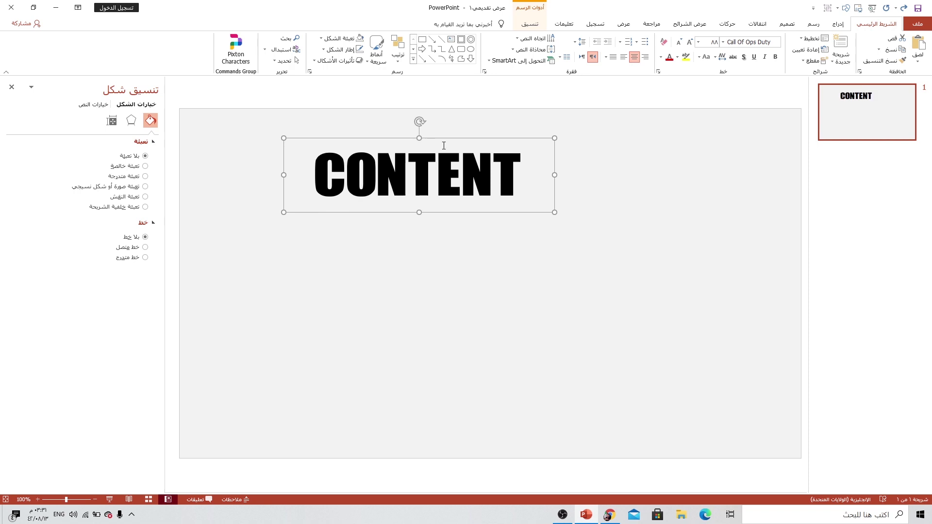
{"action": "left_click", "coordinate": [689, 43]}
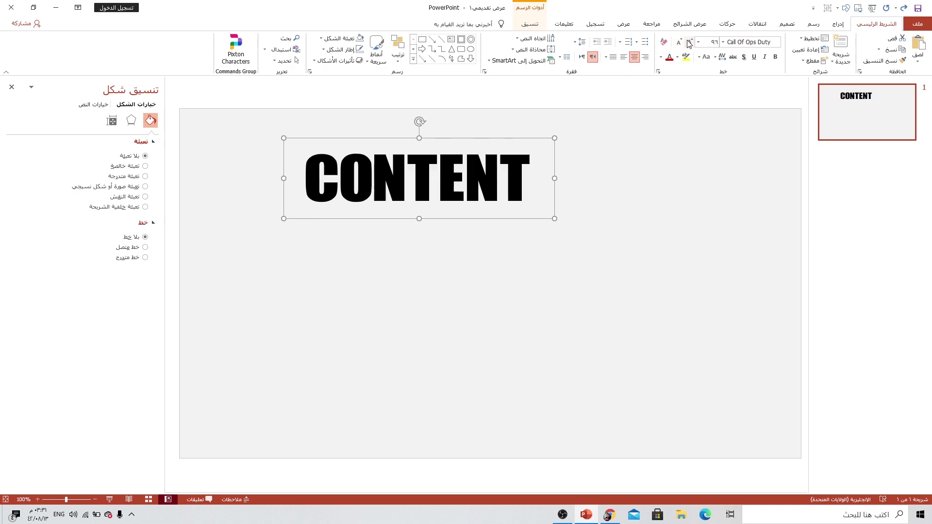
{"action": "left_click", "coordinate": [690, 43]}
{"action": "left_click", "coordinate": [689, 43]}
{"action": "left_click", "coordinate": [690, 42]}
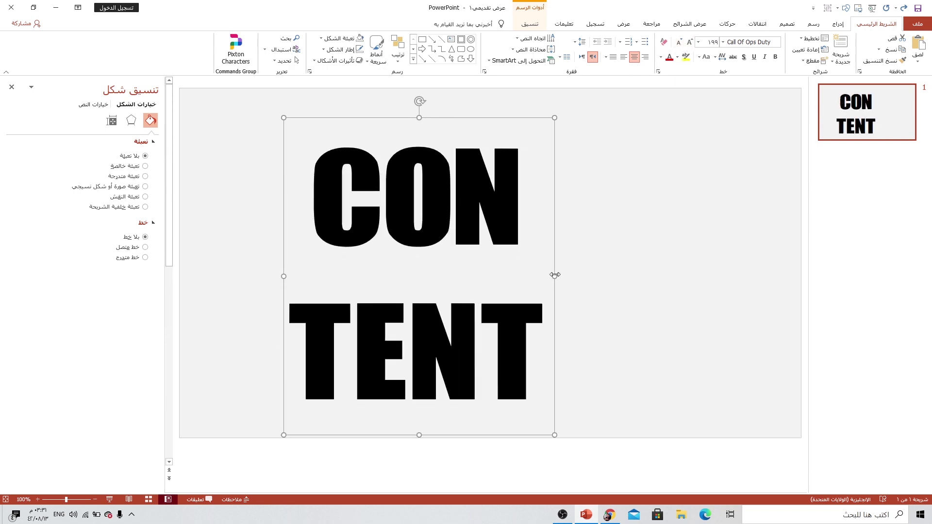
{"action": "left_click_drag", "start_coordinate": [554, 247], "coordinate": [772, 246]}
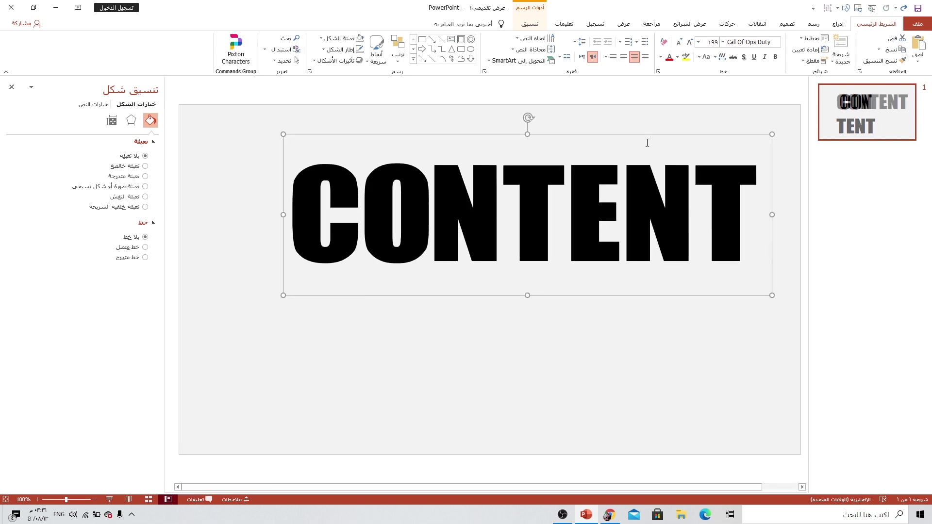
{"action": "left_click", "coordinate": [678, 42]}
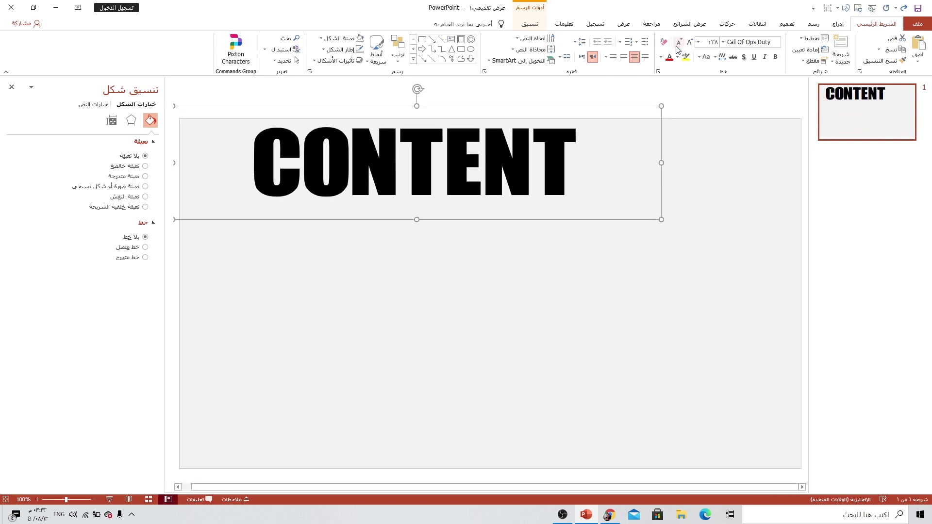
{"action": "left_click", "coordinate": [679, 43]}
{"action": "left_click", "coordinate": [689, 43]}
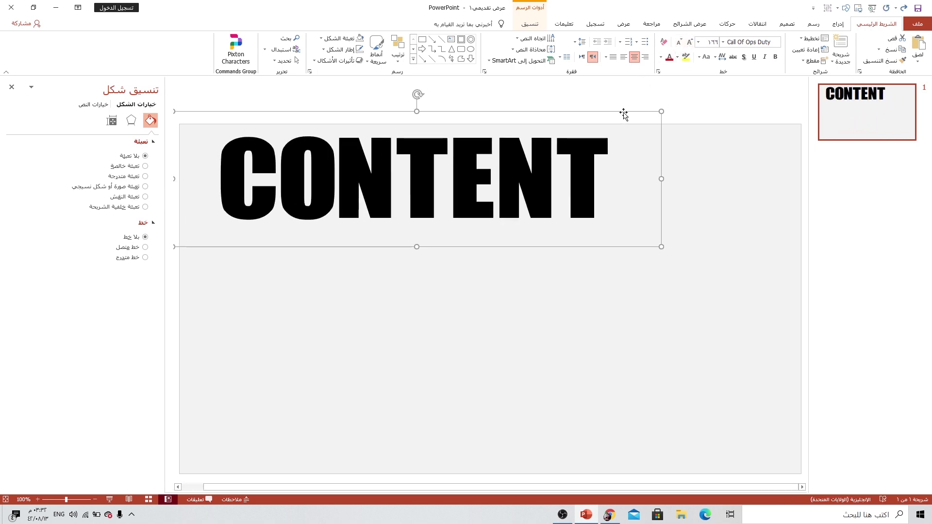
Set CONTENT to size 160, place it top-left, and select it with the rectangle.
{"action": "left_click_drag", "start_coordinate": [622, 115], "coordinate": [576, 91]}
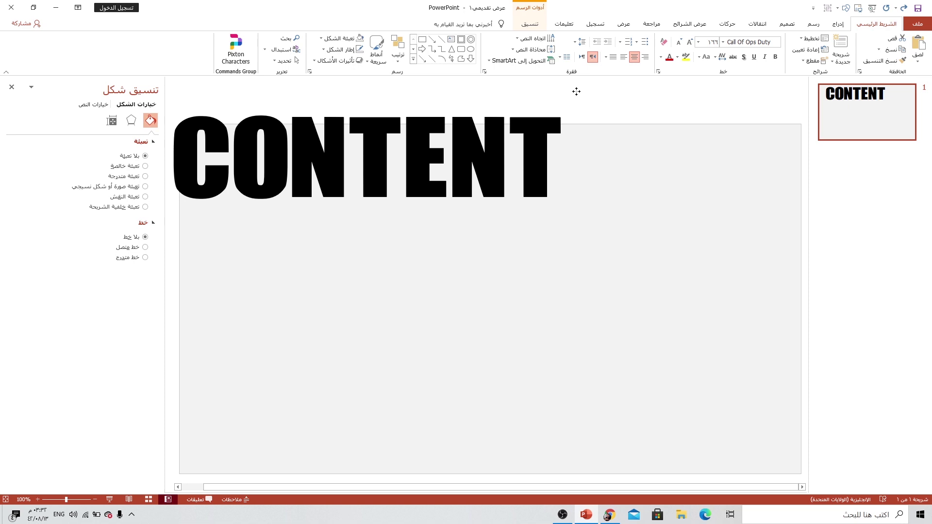
{"action": "left_click_drag", "start_coordinate": [577, 91], "coordinate": [576, 90]}
{"action": "type", "text": "16"}
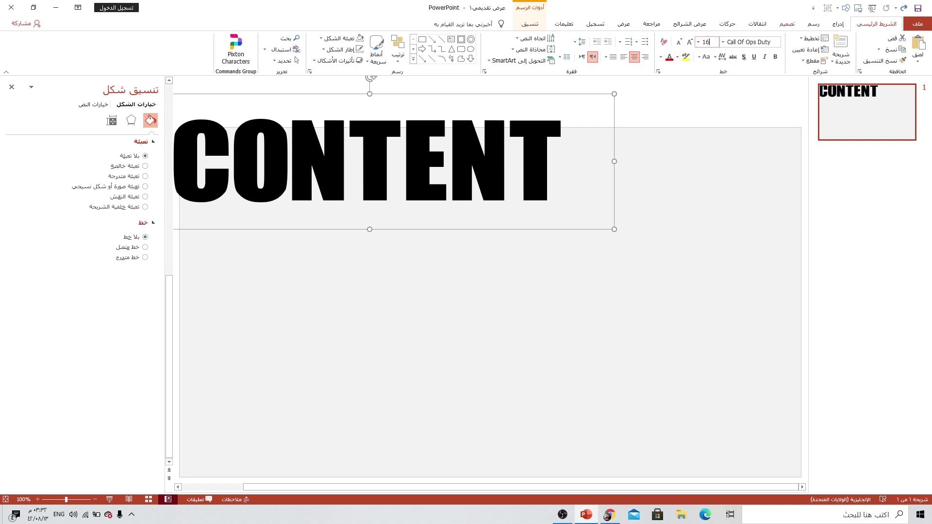
{"action": "type", "text": "0"}
{"action": "key", "text": "Return"}
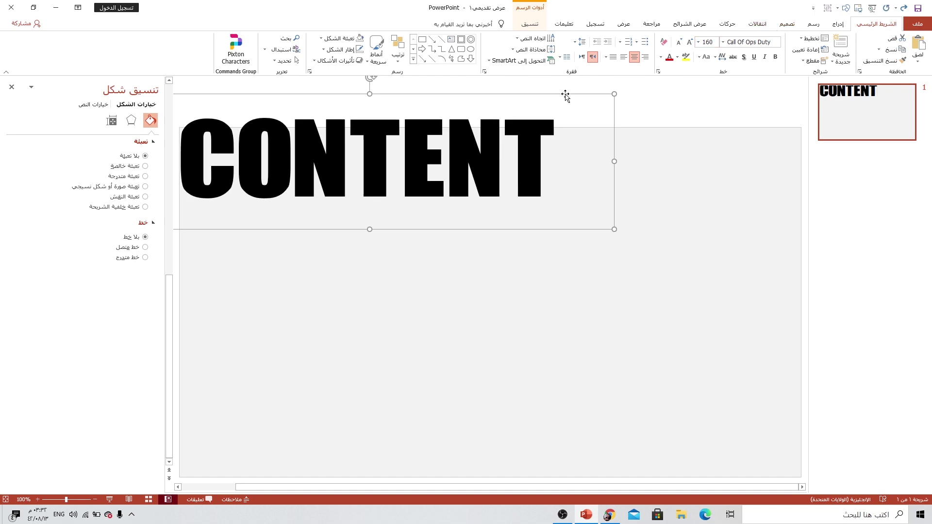
{"action": "left_click_drag", "start_coordinate": [561, 95], "coordinate": [555, 95]}
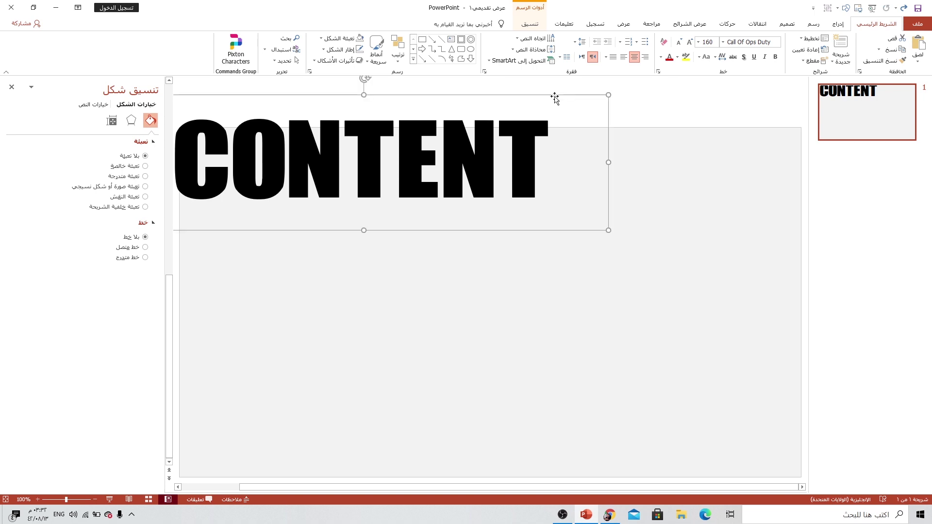
{"action": "left_click", "coordinate": [651, 194]}
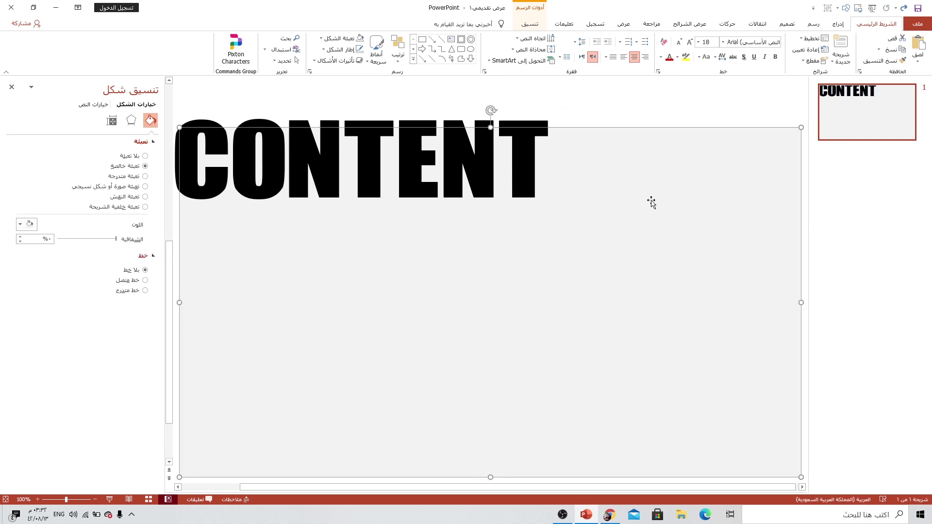
{"action": "key", "text": "ctrl+a"}
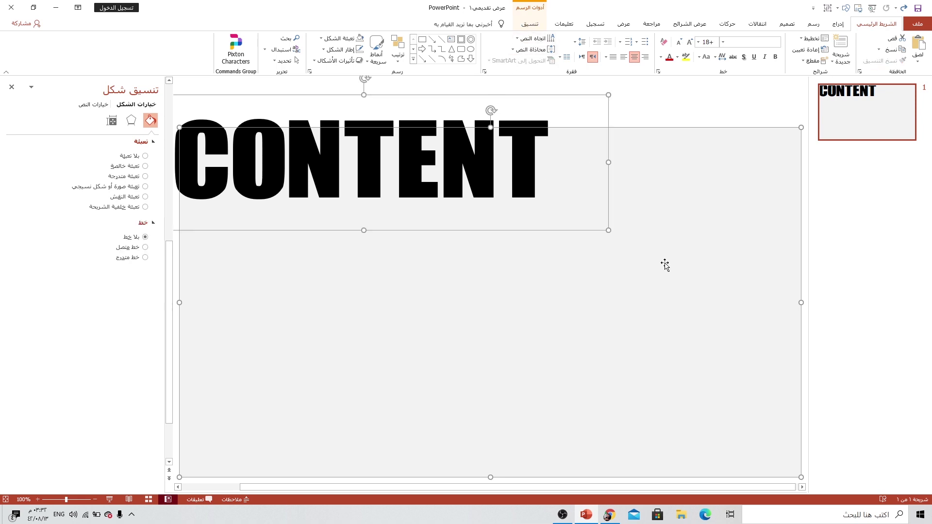
Use Shape Format > Merge Shapes > Subtract to cut CONTENT out of the grey rectangle.
{"action": "left_click", "coordinate": [534, 24]}
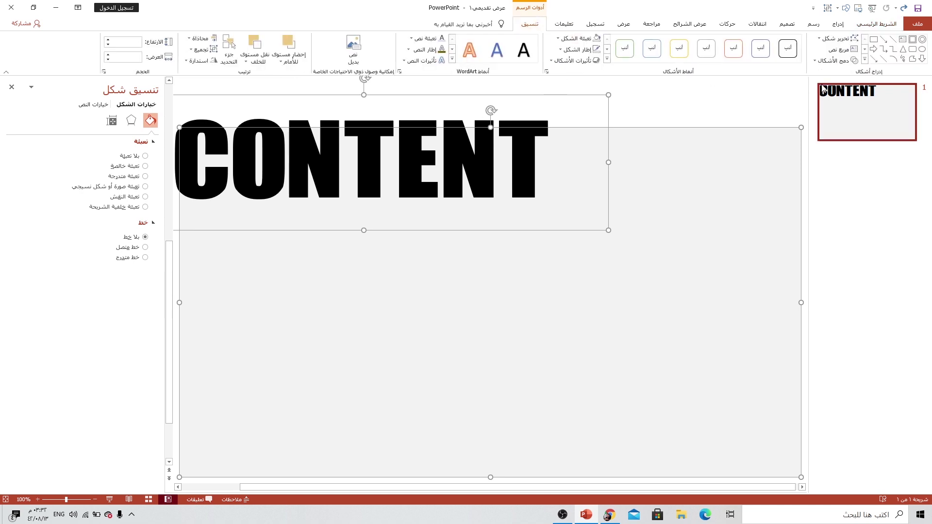
{"action": "left_click", "coordinate": [825, 63]}
{"action": "left_click", "coordinate": [837, 120]}
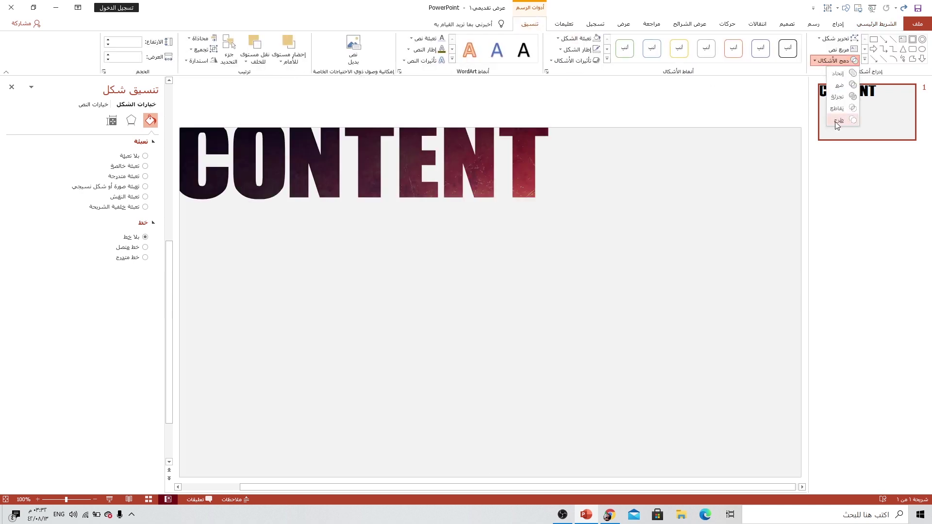
{"action": "left_click", "coordinate": [838, 121]}
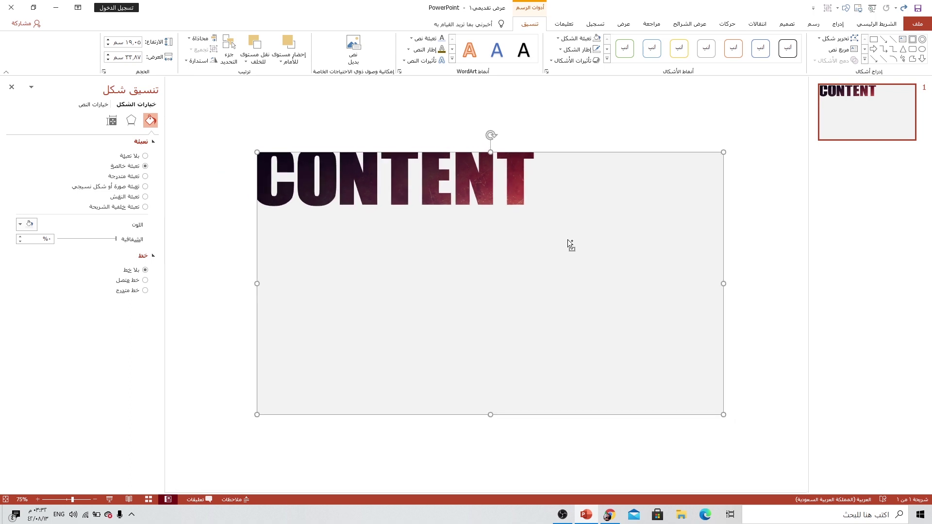
{"action": "scroll", "coordinate": [502, 240], "scroll_direction": "up", "scroll_amount": 3}
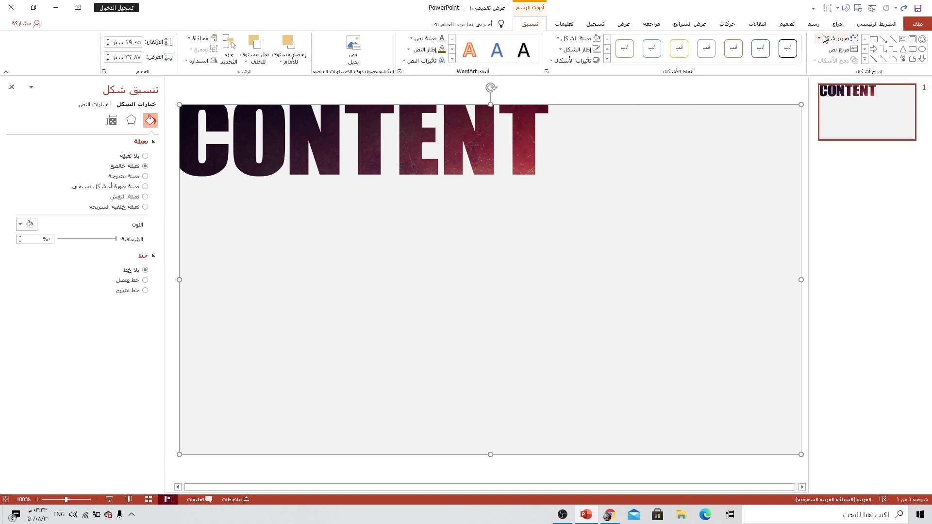
Draw a tall thin rectangle beneath the final T with no outline.
{"action": "left_click", "coordinate": [838, 24]}
{"action": "left_click", "coordinate": [776, 58]}
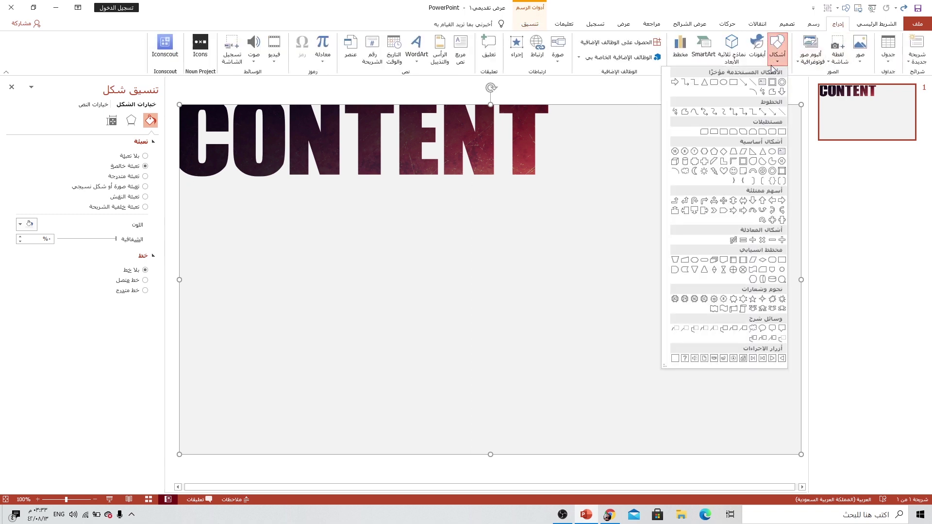
{"action": "left_click", "coordinate": [733, 82]}
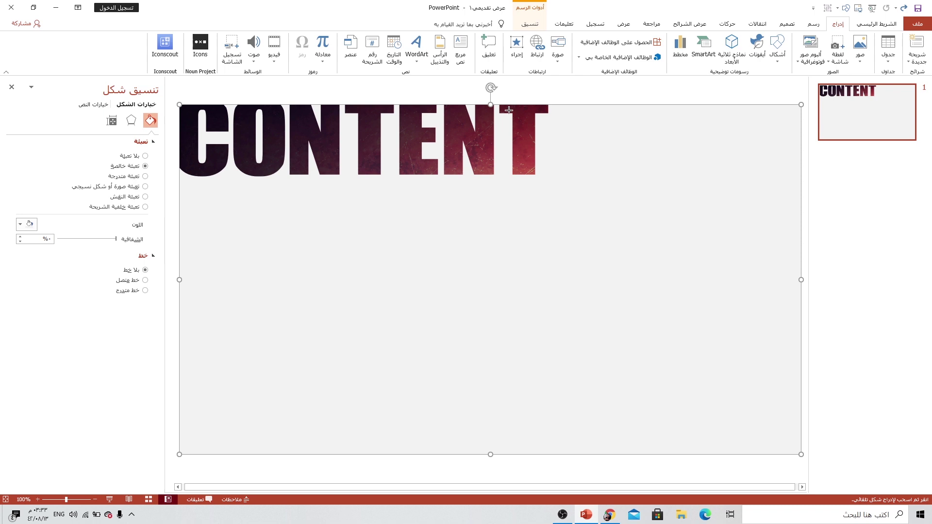
{"action": "mouse_move", "coordinate": [511, 109]}
{"action": "left_mouse_down"}
{"action": "mouse_move", "coordinate": [541, 324]}
{"action": "mouse_move", "coordinate": [537, 436]}
{"action": "left_mouse_up"}
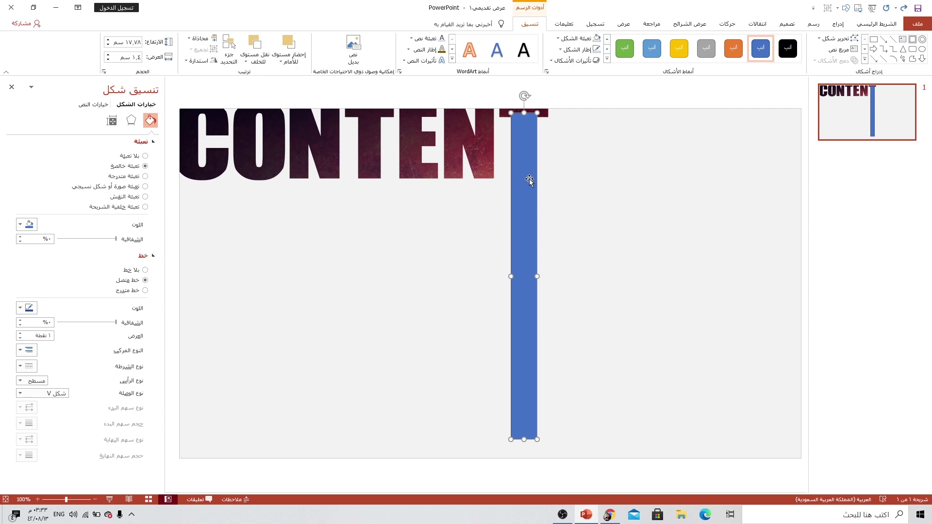
{"action": "left_click", "coordinate": [596, 52]}
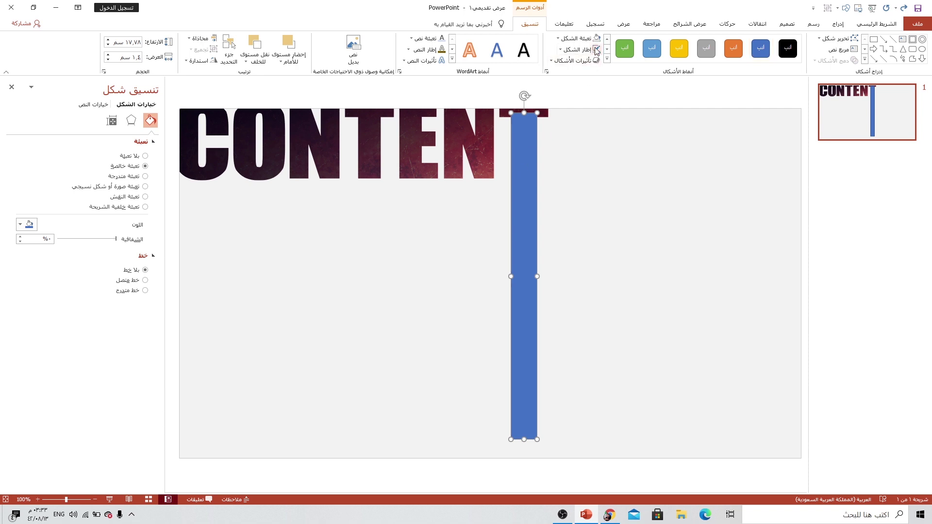
{"action": "left_click", "coordinate": [617, 193]}
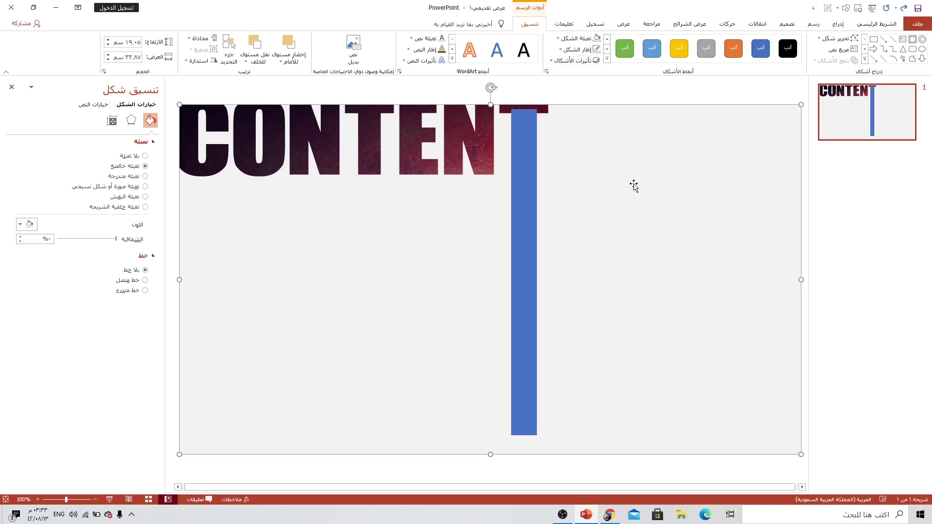
Subtract the bar from the grey background shape with Merge Shapes.
{"action": "left_click", "coordinate": [531, 223], "text": "shift"}
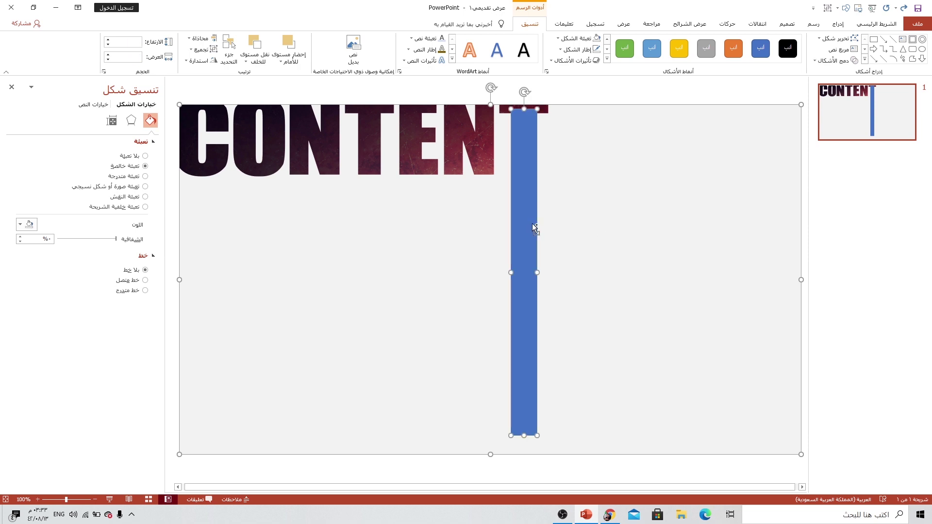
{"action": "left_click", "coordinate": [825, 62]}
{"action": "left_click", "coordinate": [842, 121]}
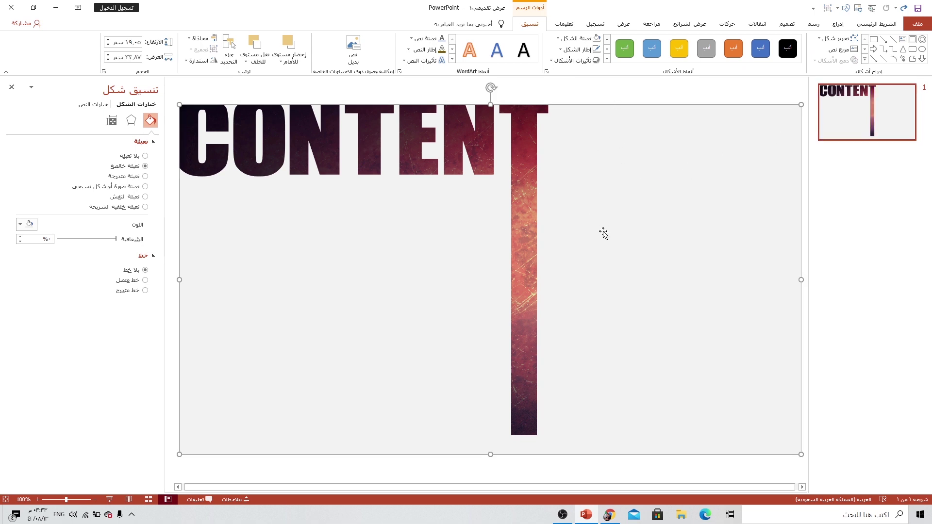
{"action": "left_click", "coordinate": [838, 24]}
{"action": "left_click", "coordinate": [782, 60]}
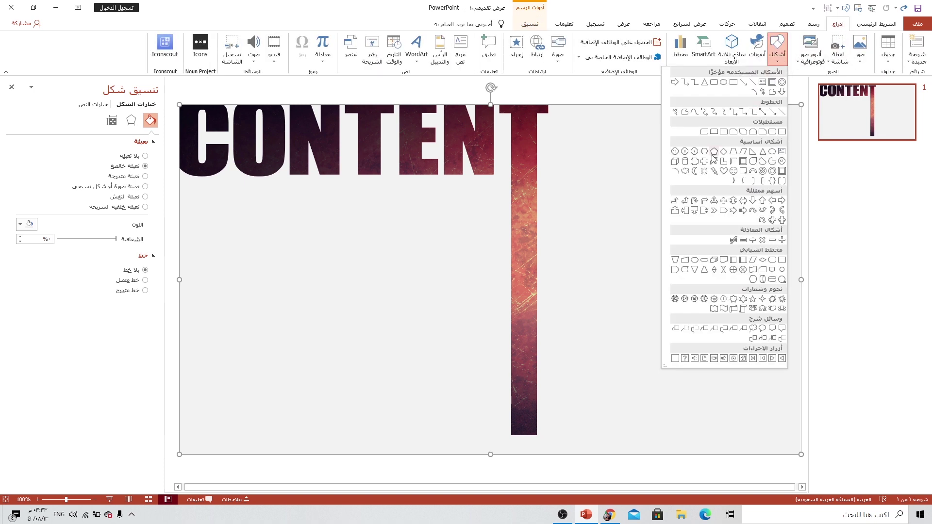
Draw a square frame right of the bar and thin its border.
{"action": "left_click", "coordinate": [744, 164]}
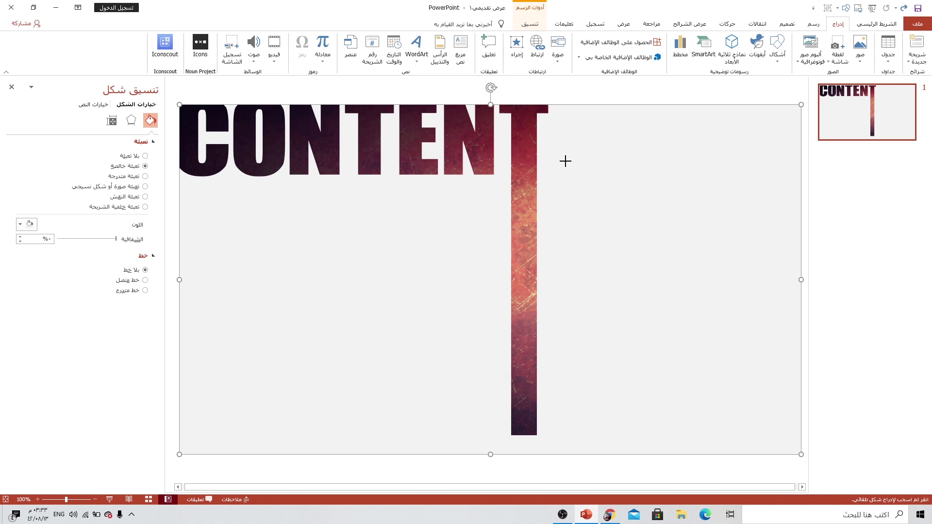
{"action": "left_click_drag", "start_coordinate": [565, 162], "coordinate": [780, 380]}
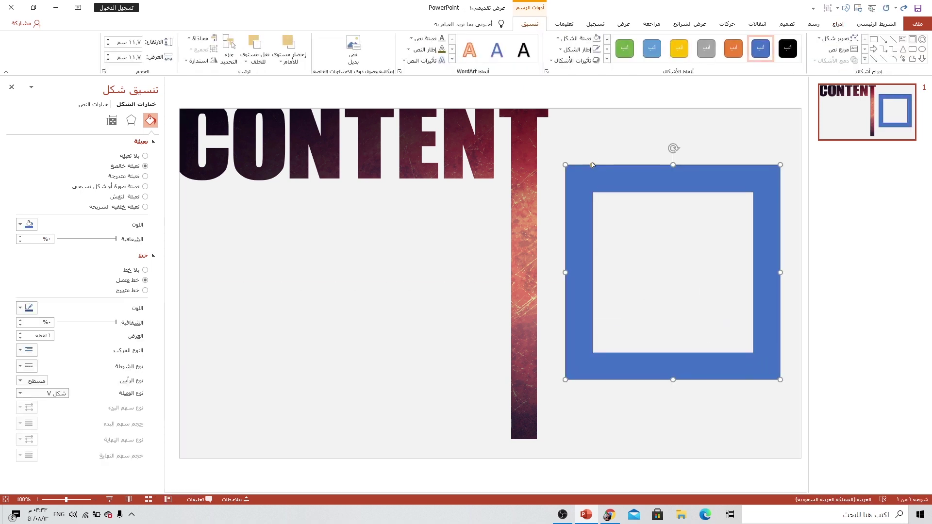
{"action": "left_click_drag", "start_coordinate": [593, 166], "coordinate": [583, 170]}
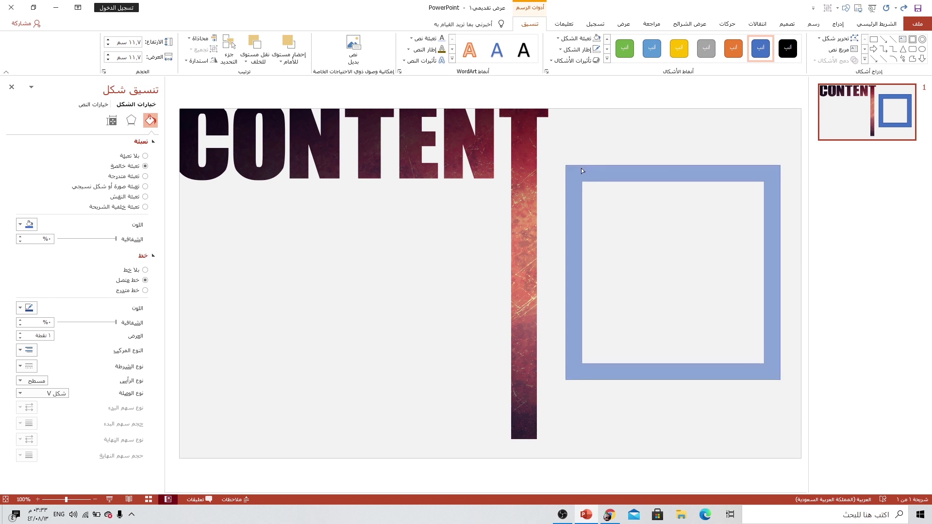
{"action": "left_click_drag", "start_coordinate": [581, 168], "coordinate": [598, 150]}
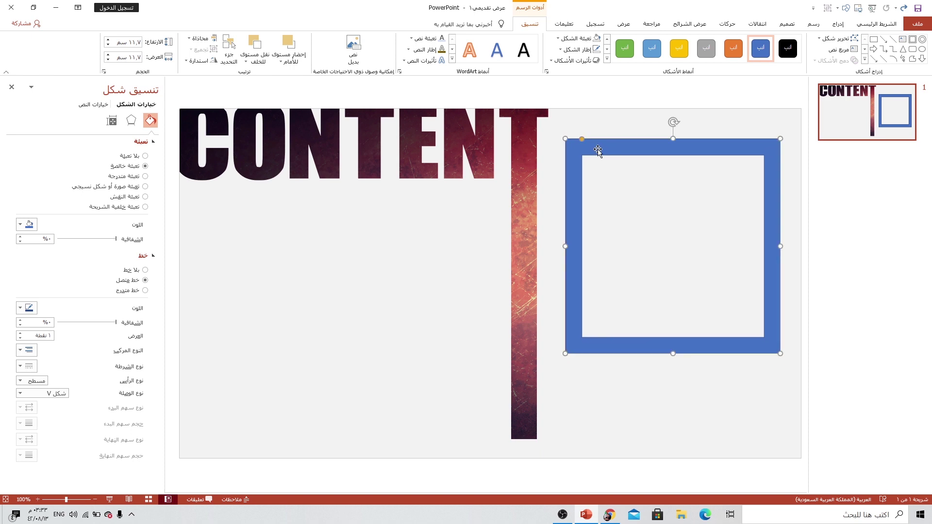
Add a rectangle tilted about 45° over the frame's lower-right corner.
{"action": "left_click", "coordinate": [839, 24]}
{"action": "left_click", "coordinate": [778, 54]}
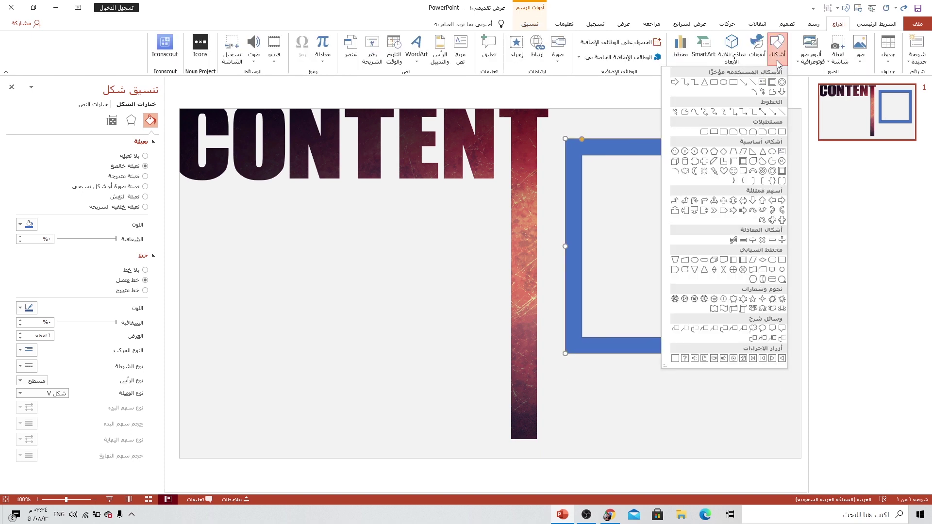
{"action": "left_click", "coordinate": [733, 82]}
{"action": "left_click_drag", "start_coordinate": [659, 175], "coordinate": [817, 457]}
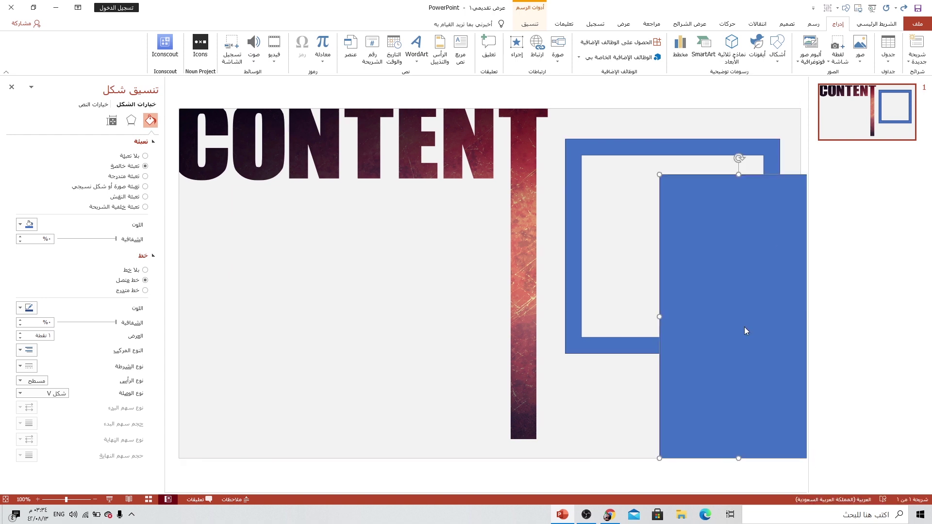
{"action": "left_click_drag", "start_coordinate": [739, 155], "coordinate": [847, 197]}
{"action": "mouse_move", "coordinate": [745, 216]}
{"action": "left_mouse_down"}
{"action": "mouse_move", "coordinate": [752, 242]}
{"action": "mouse_move", "coordinate": [670, 219]}
{"action": "left_mouse_up"}
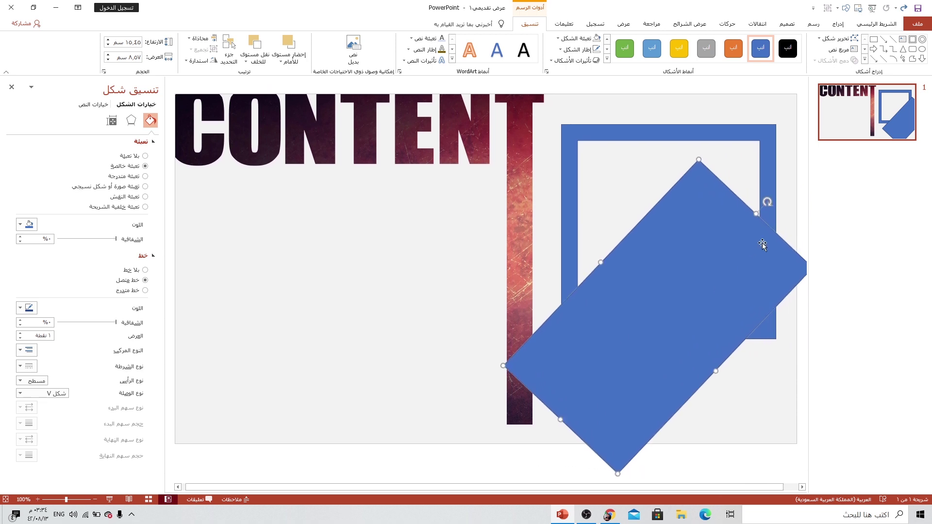
{"action": "left_click_drag", "start_coordinate": [769, 202], "coordinate": [780, 210]}
{"action": "mouse_move", "coordinate": [693, 241]}
{"action": "left_mouse_down"}
{"action": "mouse_move", "coordinate": [768, 250]}
{"action": "mouse_move", "coordinate": [759, 256]}
{"action": "mouse_move", "coordinate": [778, 210]}
{"action": "left_mouse_up"}
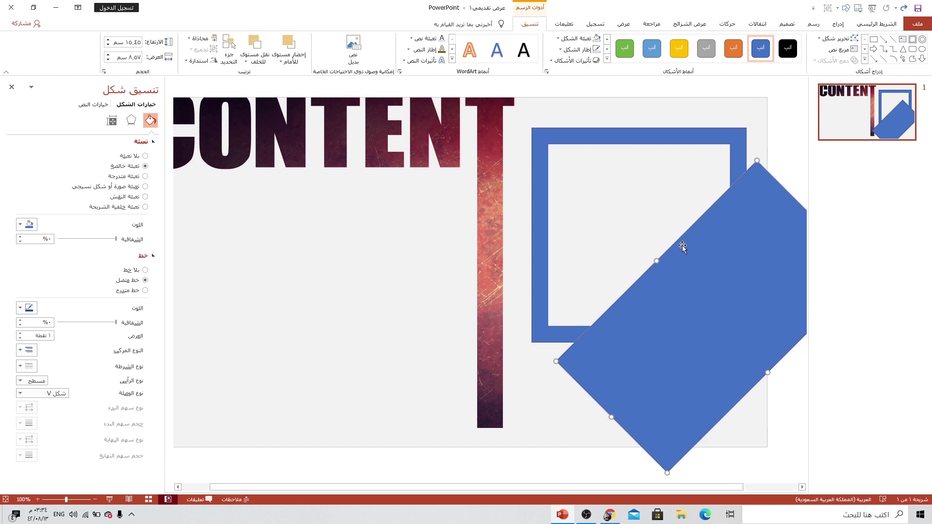
{"action": "left_click", "coordinate": [587, 142]}
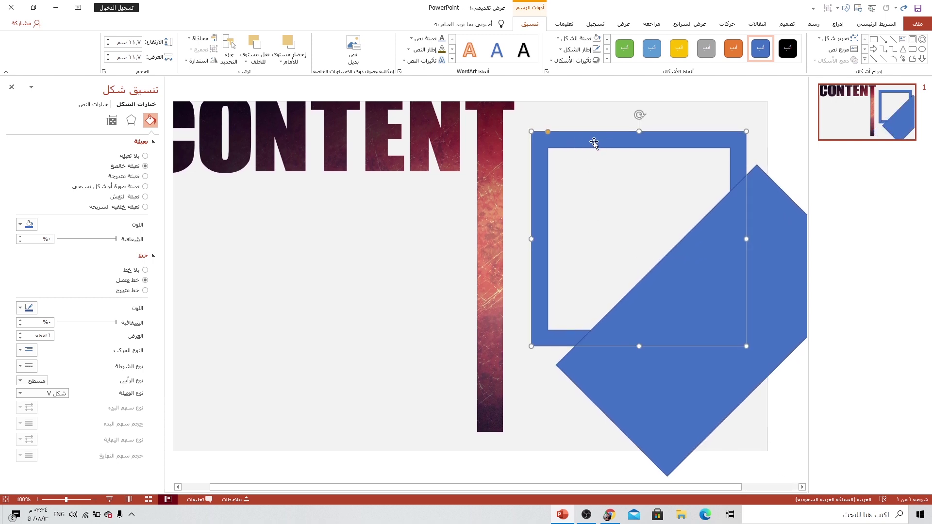
Subtract the tilted rectangle from the frame to leave a notched bracket.
{"action": "left_click", "coordinate": [675, 395], "text": "shift"}
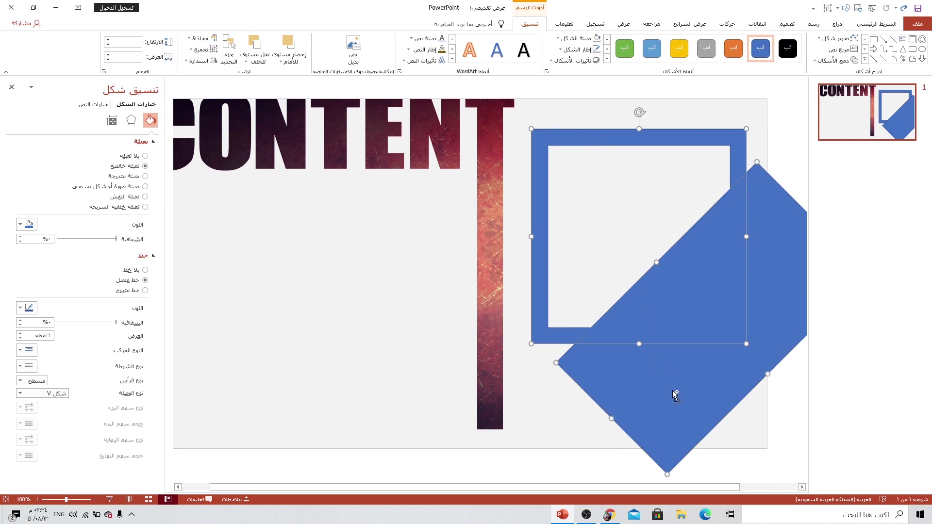
{"action": "left_click", "coordinate": [833, 61]}
{"action": "left_click", "coordinate": [838, 121]}
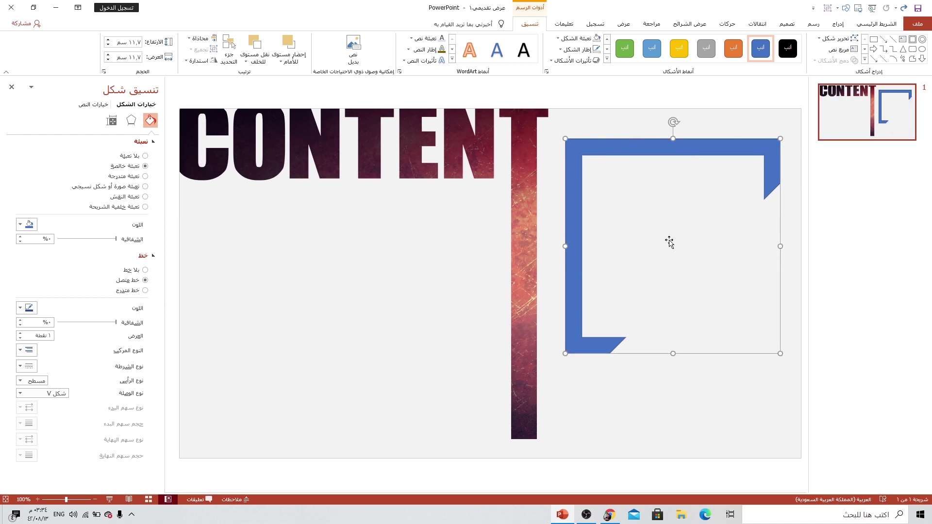
Union the bracket with the CONTENT textured shape via Merge Shapes.
{"action": "left_click", "coordinate": [456, 298]}
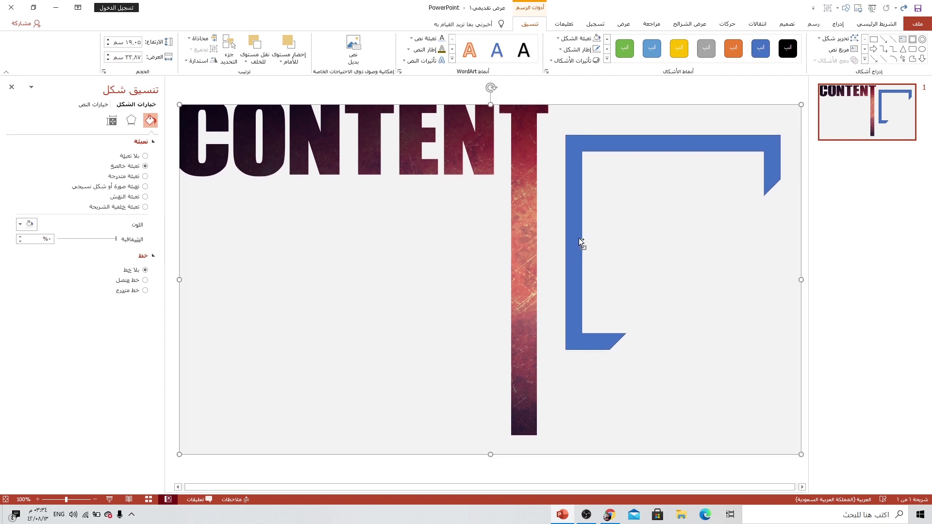
{"action": "left_click", "coordinate": [574, 250], "text": "shift"}
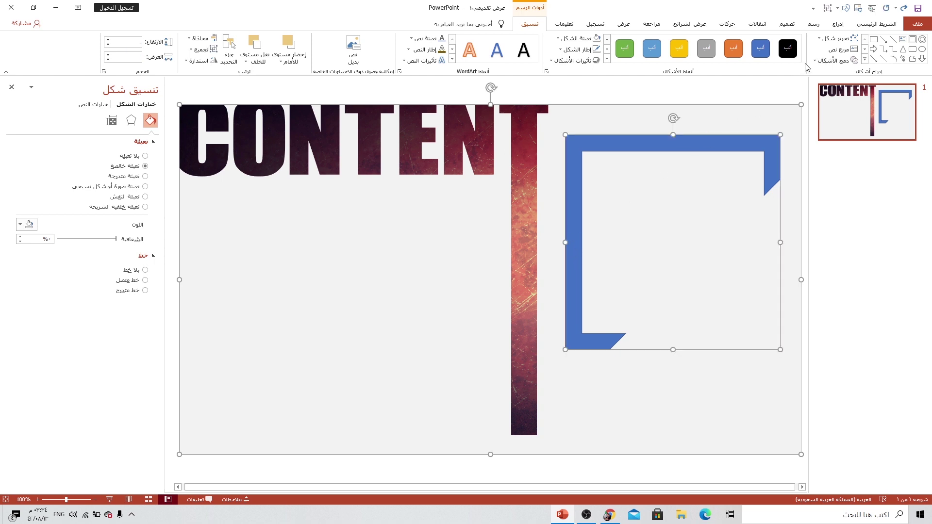
{"action": "left_click", "coordinate": [834, 61]}
{"action": "left_click", "coordinate": [838, 73]}
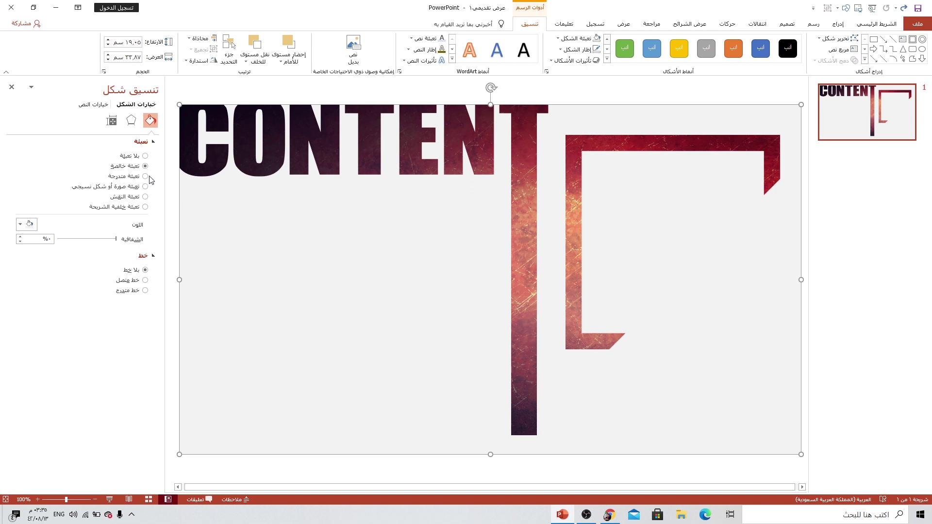
{"action": "left_click", "coordinate": [27, 224]}
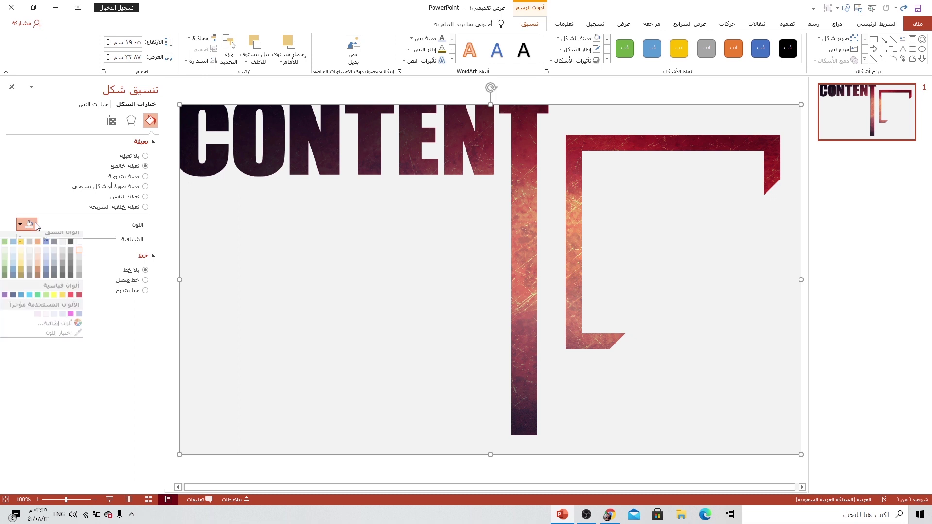
Fill the overlay shape with a dark mauve sampled by eyedropper from the red texture.
{"action": "left_click", "coordinate": [67, 340]}
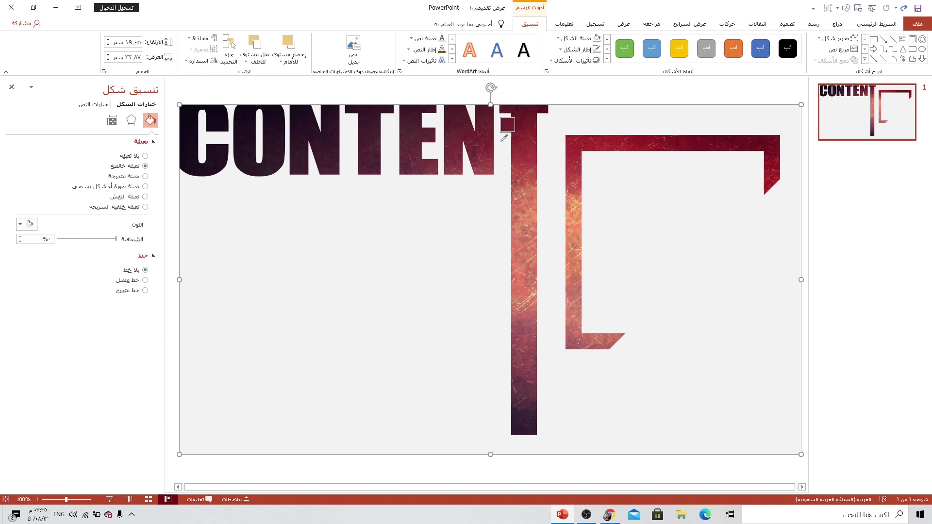
{"action": "left_click", "coordinate": [577, 165]}
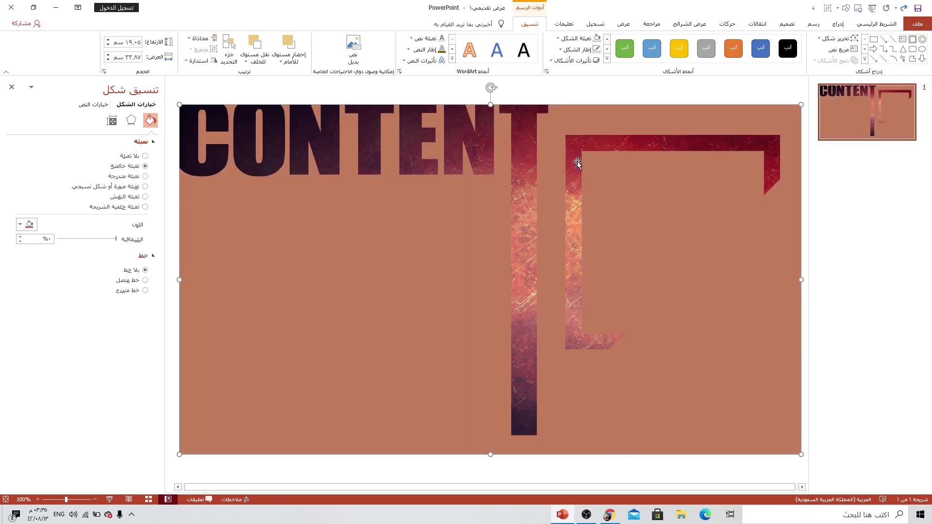
{"action": "left_click", "coordinate": [27, 225]}
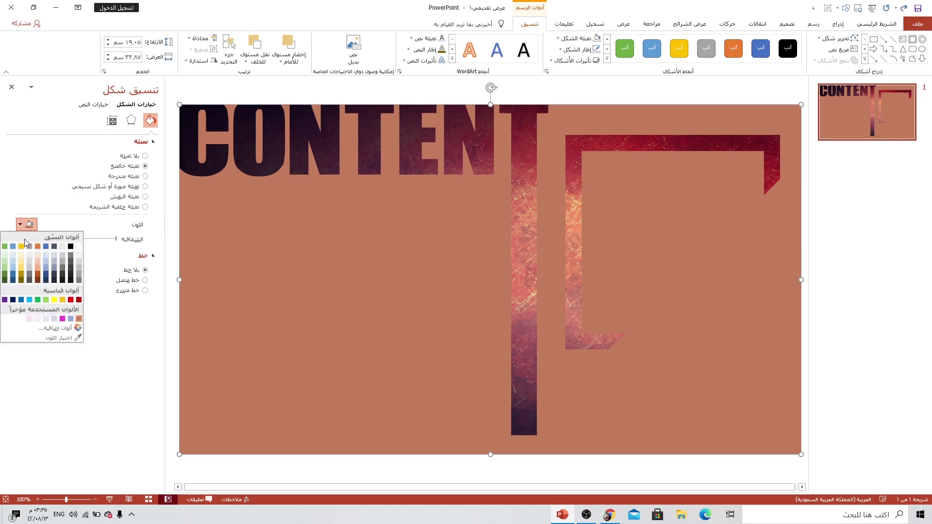
{"action": "left_click", "coordinate": [57, 338]}
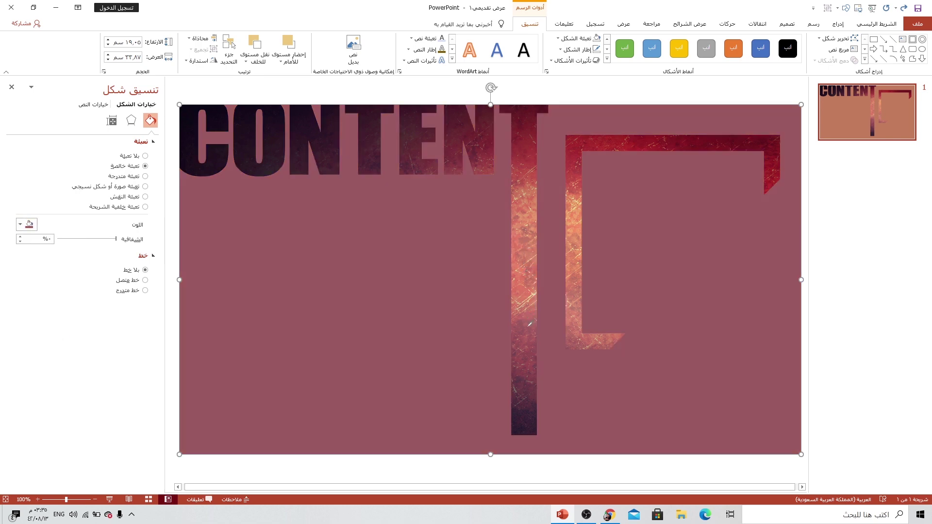
{"action": "left_click", "coordinate": [526, 324]}
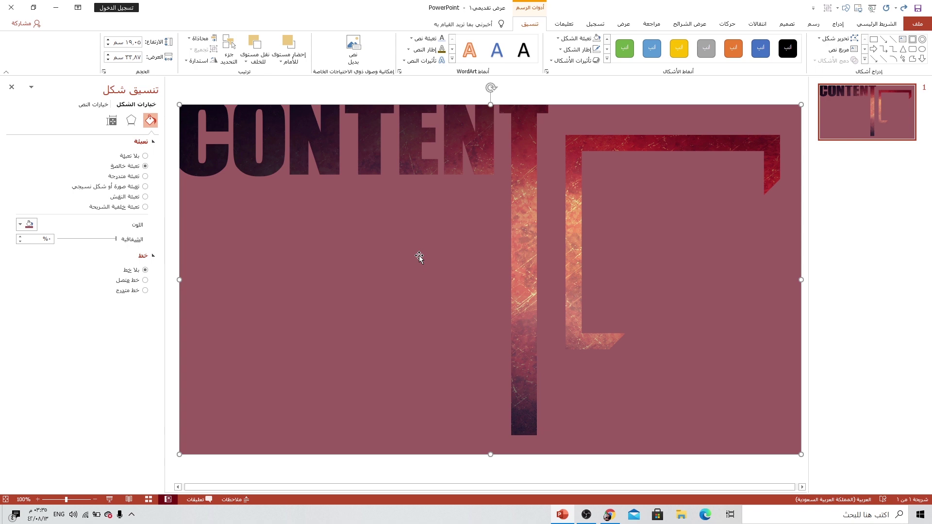
{"action": "left_click", "coordinate": [839, 24]}
{"action": "left_click", "coordinate": [784, 61]}
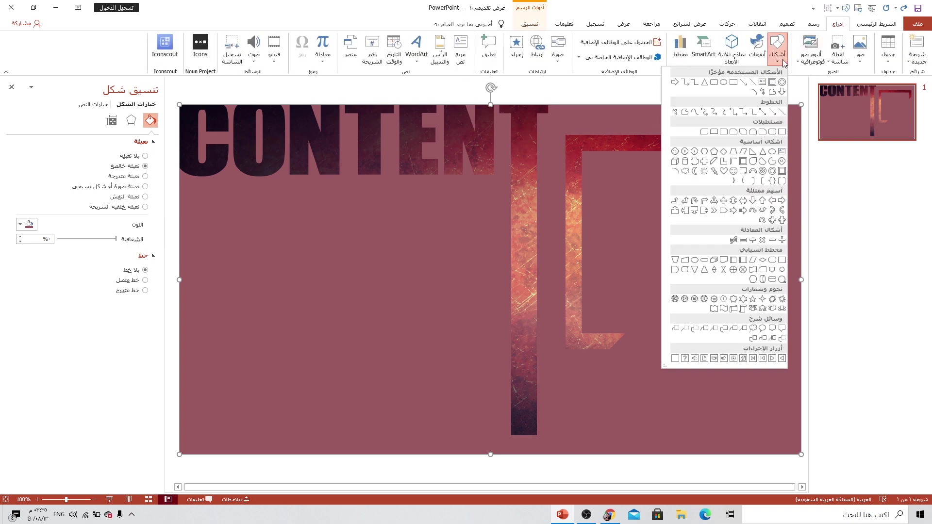
Draw a small, thin-ringed donut shape on the left of the slide.
{"action": "left_click", "coordinate": [772, 172]}
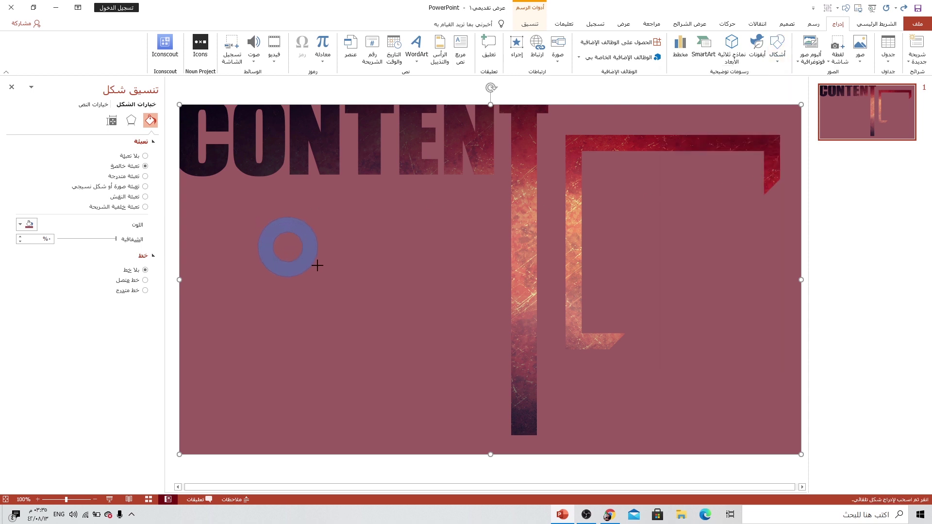
{"action": "left_click_drag", "start_coordinate": [317, 266], "coordinate": [269, 250]}
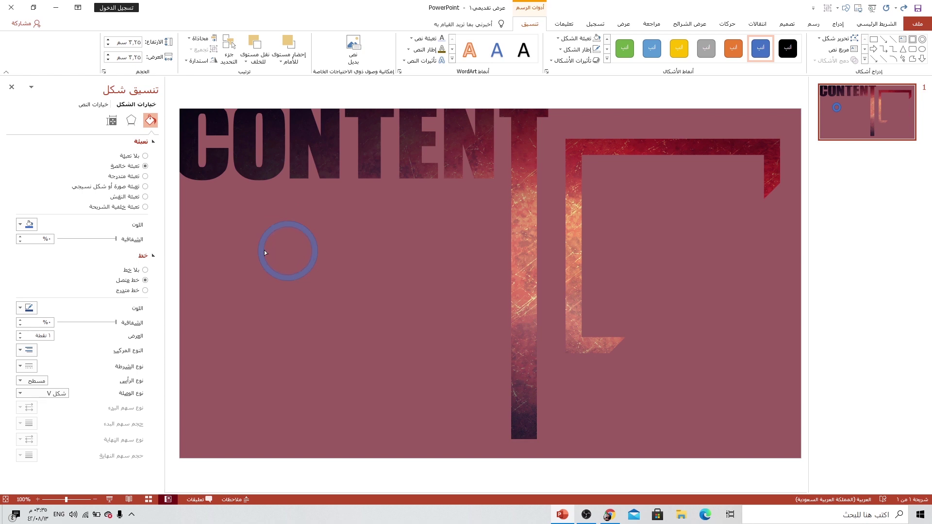
{"action": "left_click_drag", "start_coordinate": [265, 253], "coordinate": [265, 251]}
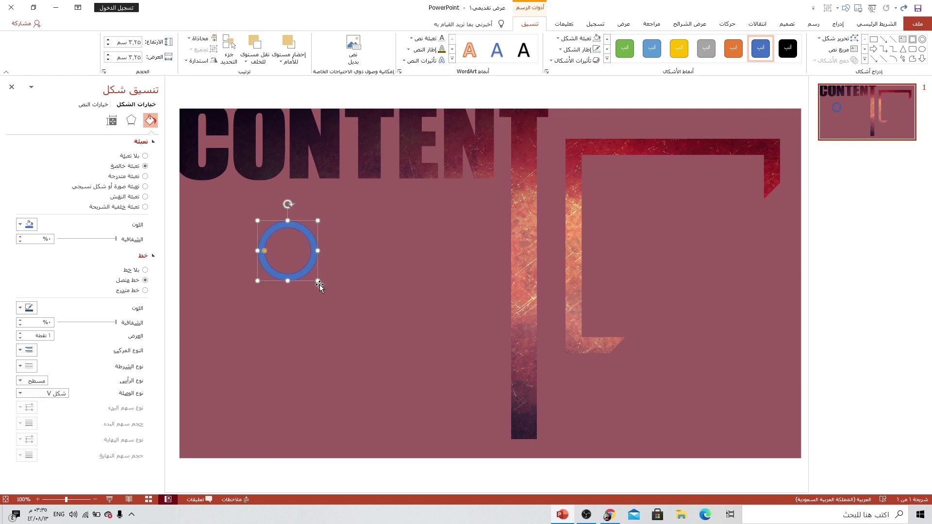
{"action": "left_click_drag", "start_coordinate": [318, 281], "coordinate": [286, 235]}
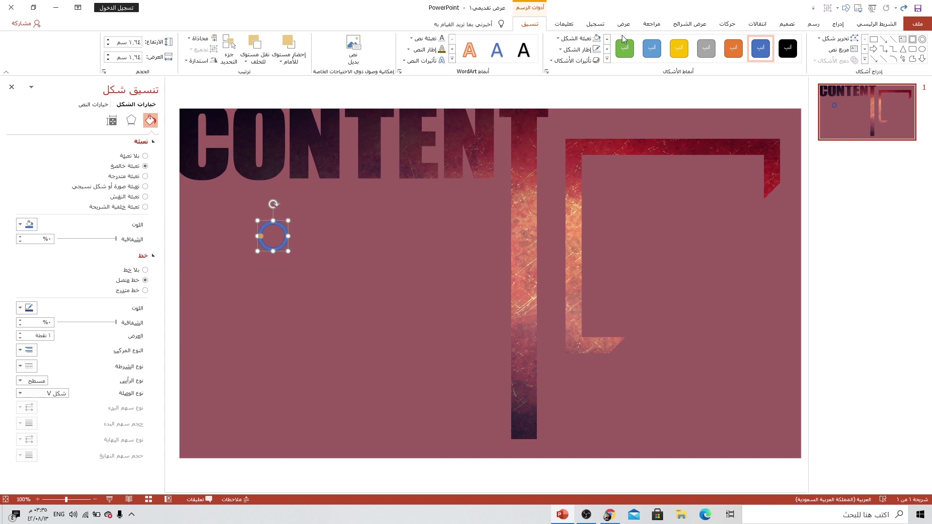
Give the ring no fill and a white 2.25 pt outline, and move it below CONTENT.
{"action": "left_click", "coordinate": [575, 38]}
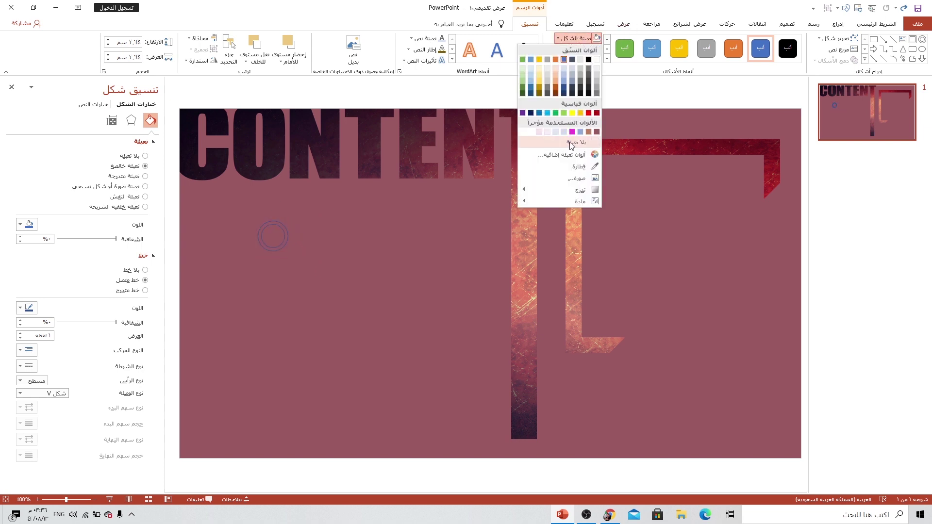
{"action": "left_click", "coordinate": [571, 146]}
{"action": "left_click", "coordinate": [577, 49]}
{"action": "left_click", "coordinate": [597, 75]}
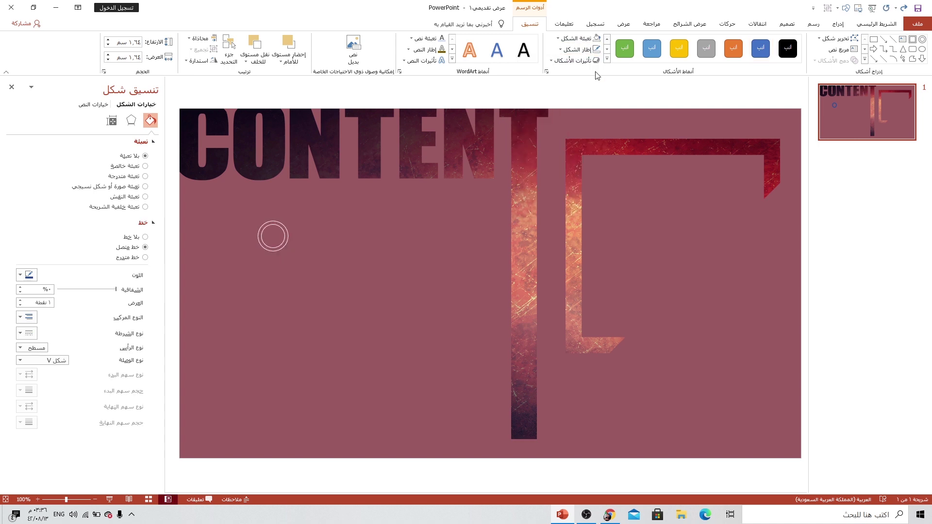
{"action": "left_click", "coordinate": [579, 50]}
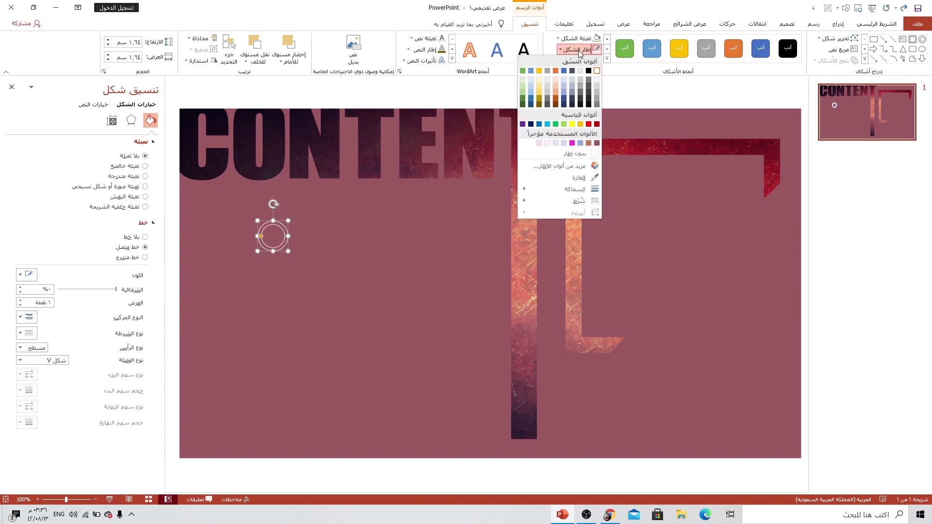
{"action": "mouse_move", "coordinate": [561, 188]}
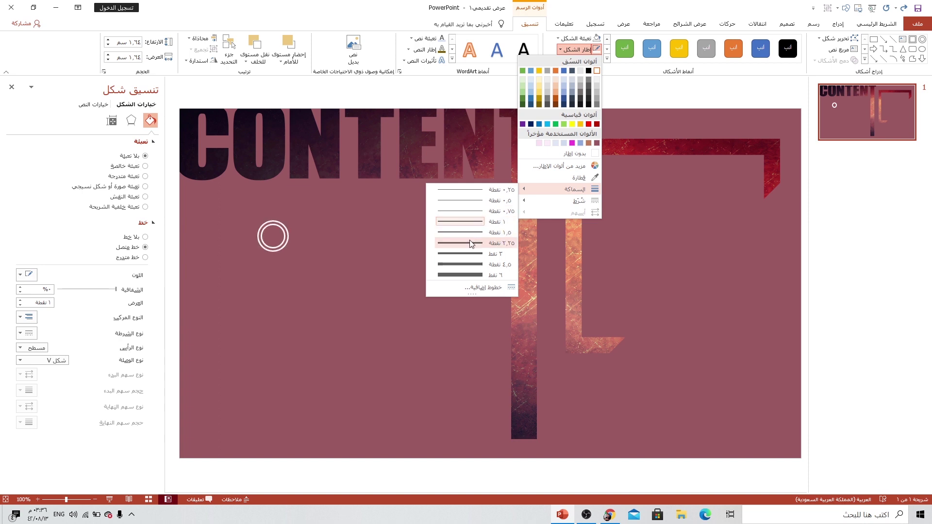
{"action": "left_click", "coordinate": [470, 243]}
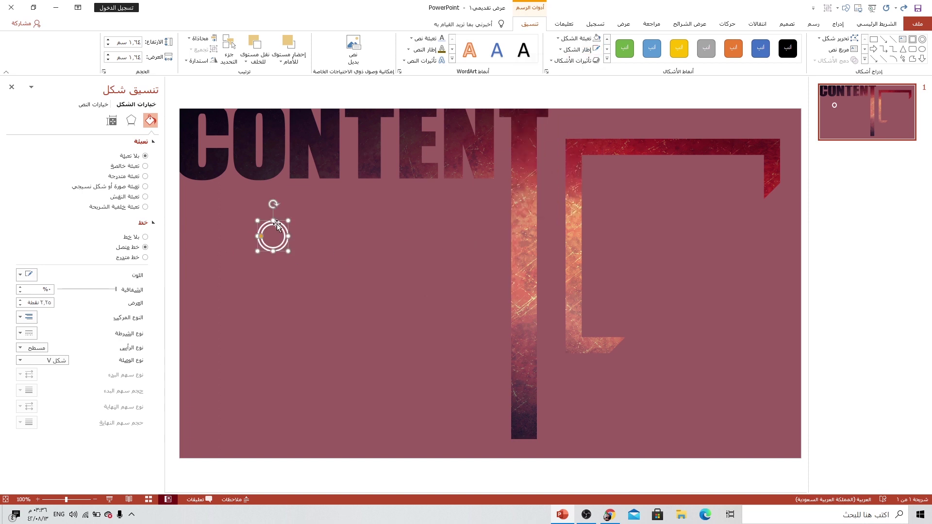
{"action": "left_click_drag", "start_coordinate": [280, 225], "coordinate": [212, 200]}
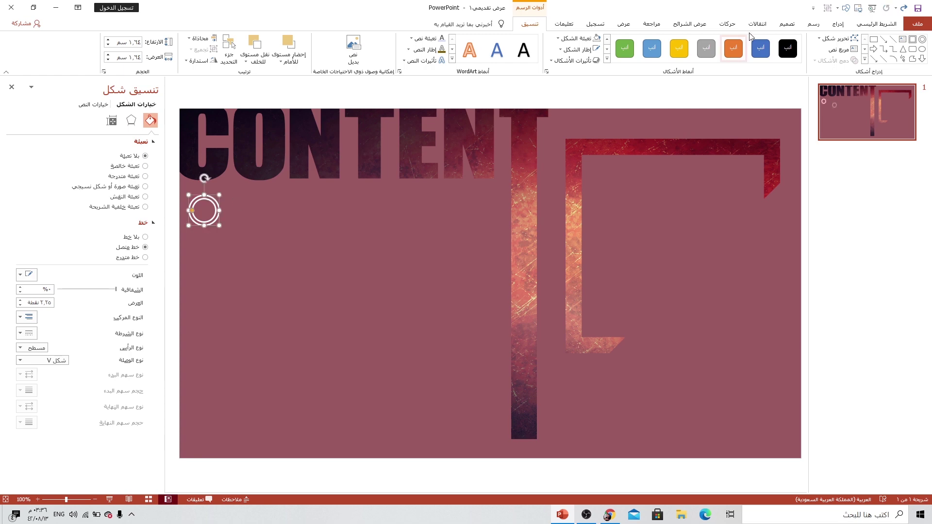
{"action": "left_click", "coordinate": [836, 24]}
Insert the target, crosshair, gauge and three-circle icons from the Analytics category.
{"action": "left_click", "coordinate": [756, 49]}
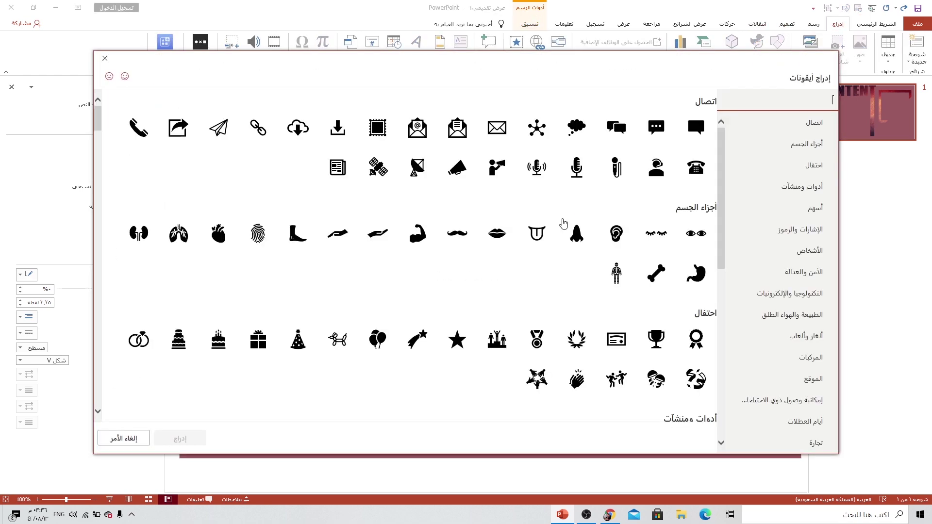
{"action": "scroll", "coordinate": [784, 300], "scroll_direction": "down", "scroll_amount": 1}
{"action": "scroll", "coordinate": [783, 300], "scroll_direction": "down", "scroll_amount": 2}
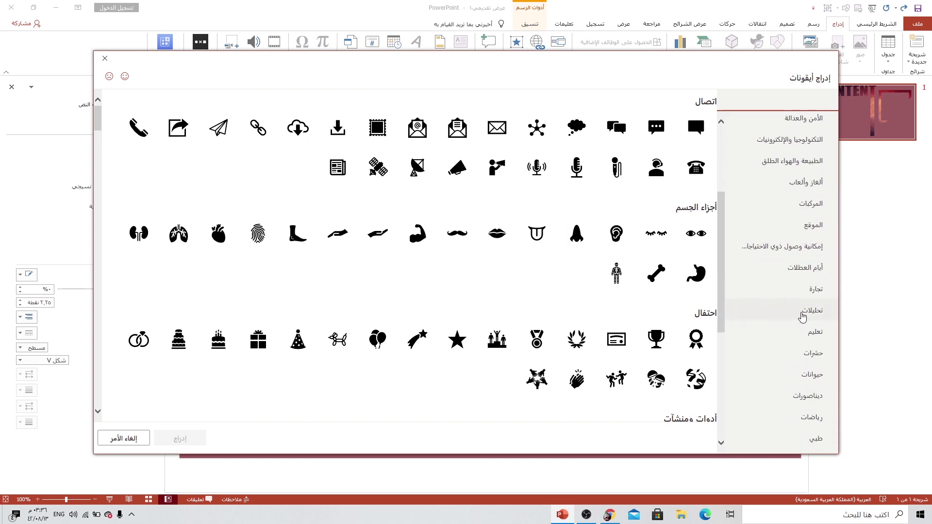
{"action": "left_click", "coordinate": [797, 316]}
{"action": "left_click", "coordinate": [615, 165]}
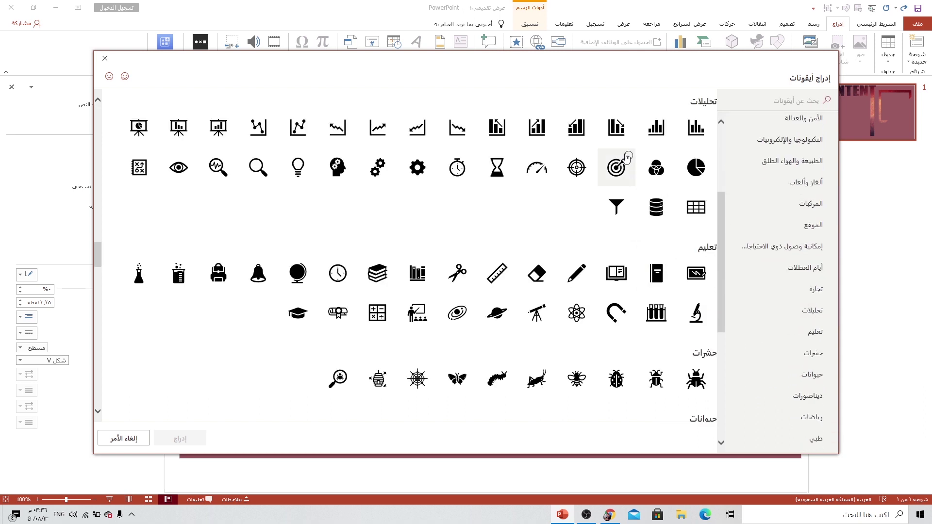
{"action": "left_click", "coordinate": [587, 160]}
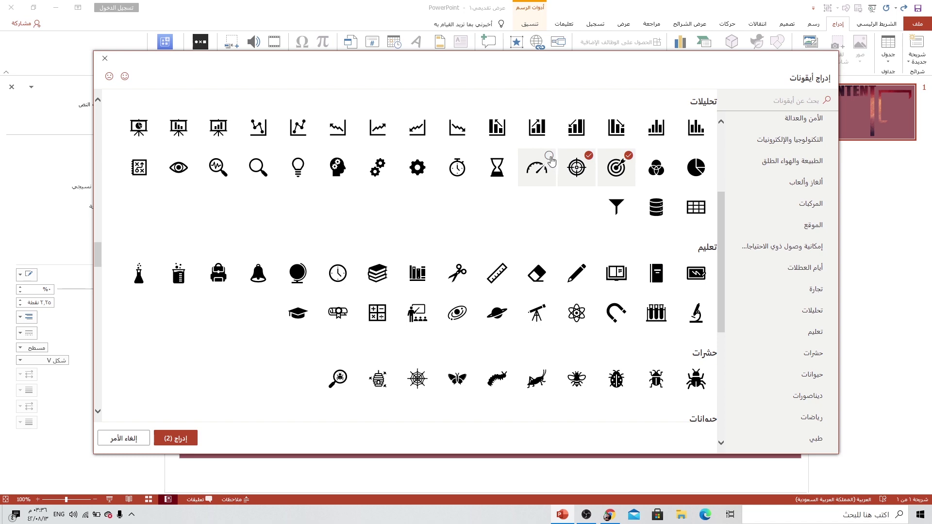
{"action": "left_click", "coordinate": [551, 160]}
{"action": "left_click", "coordinate": [656, 165]}
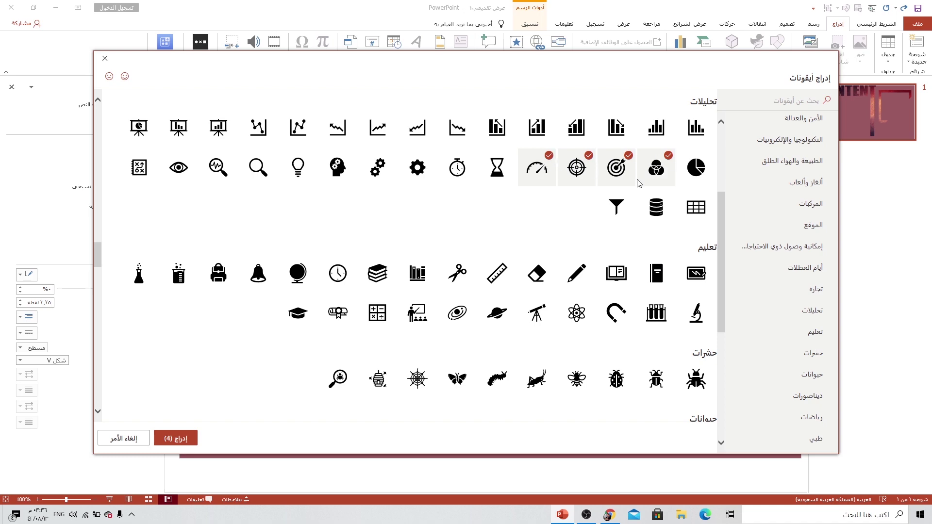
{"action": "left_click", "coordinate": [180, 441]}
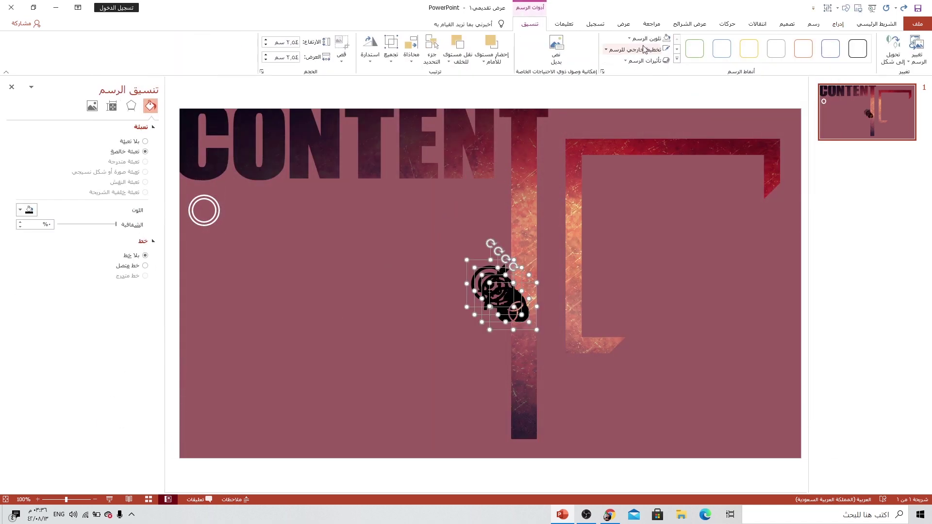
Make the icons white, shrink them, and put the three-circle icon in the upper ring.
{"action": "left_click", "coordinate": [646, 38]}
{"action": "left_click", "coordinate": [668, 59]}
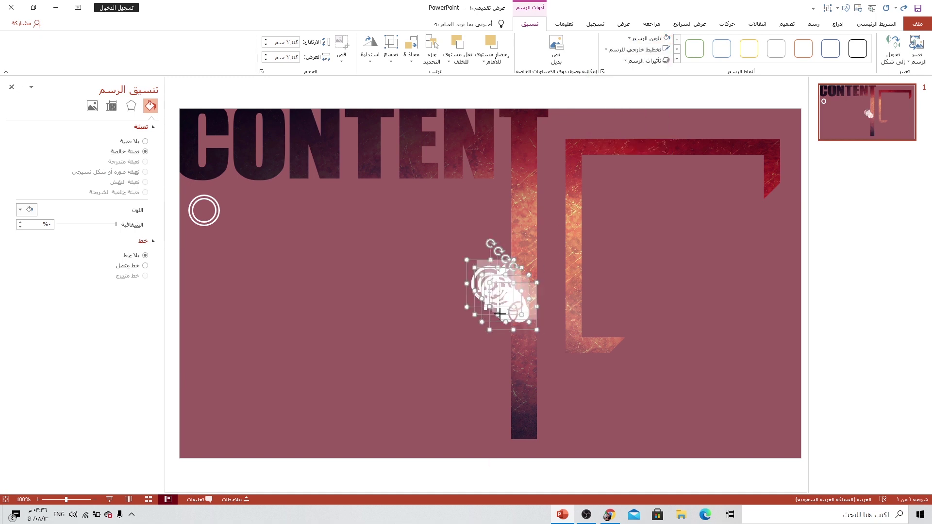
{"action": "left_click_drag", "start_coordinate": [487, 329], "coordinate": [472, 287]}
{"action": "left_click_drag", "start_coordinate": [324, 223], "coordinate": [204, 211]}
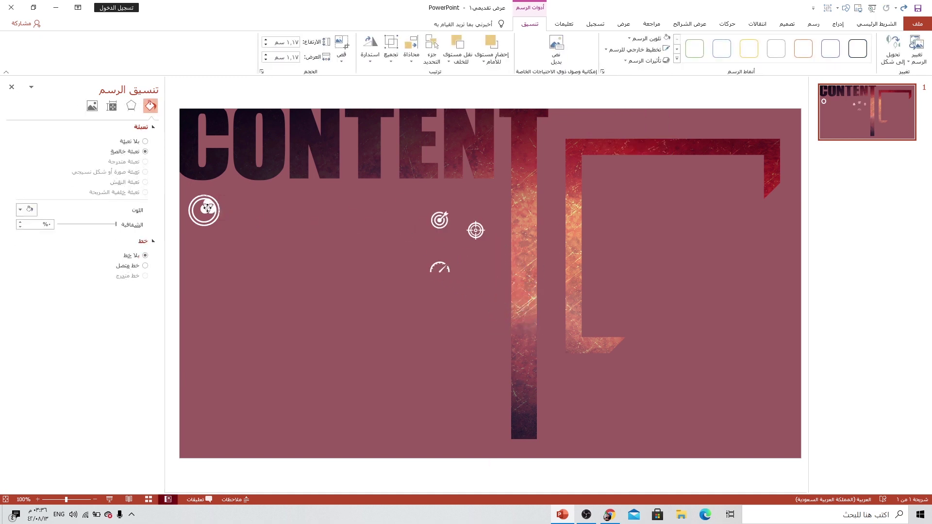
Copy the ring below the first and centre the target icon inside it.
{"action": "left_click", "coordinate": [204, 211]}
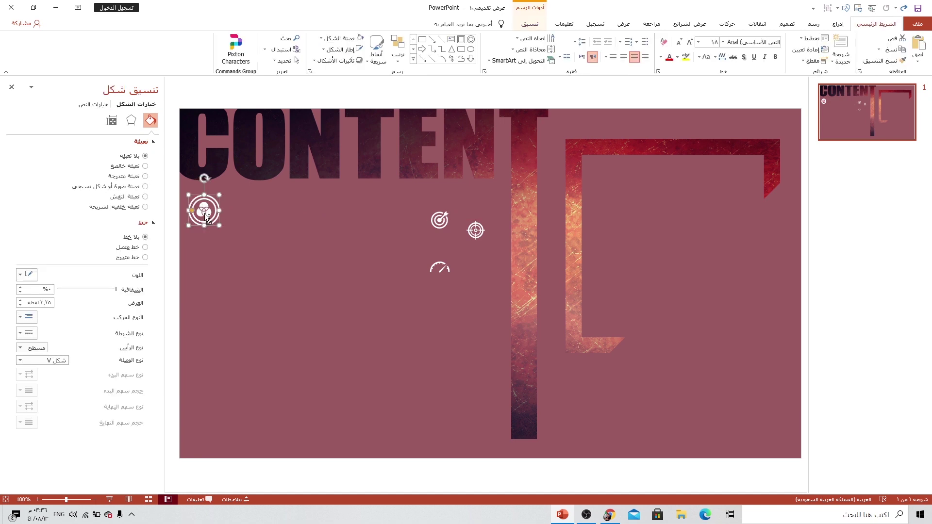
{"action": "left_click_drag", "start_coordinate": [208, 220], "coordinate": [211, 254]}
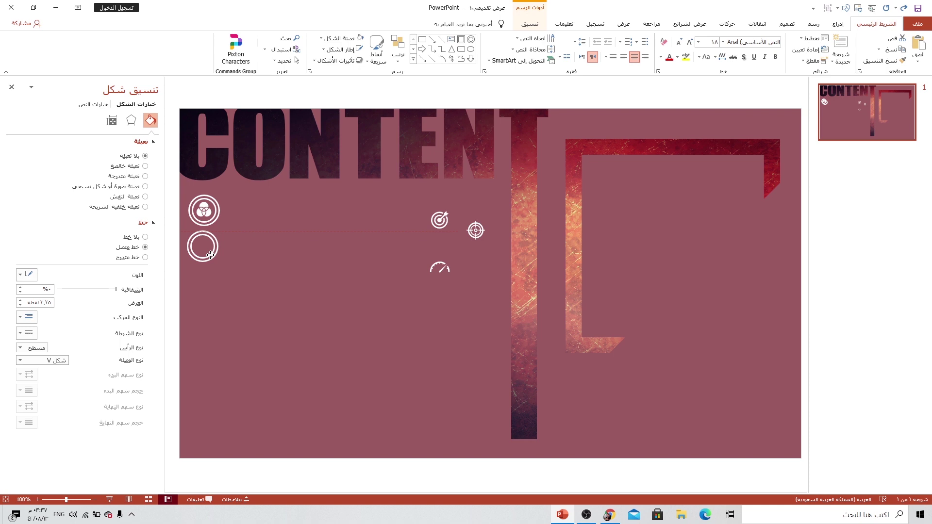
{"action": "left_click_drag", "start_coordinate": [440, 220], "coordinate": [201, 246]}
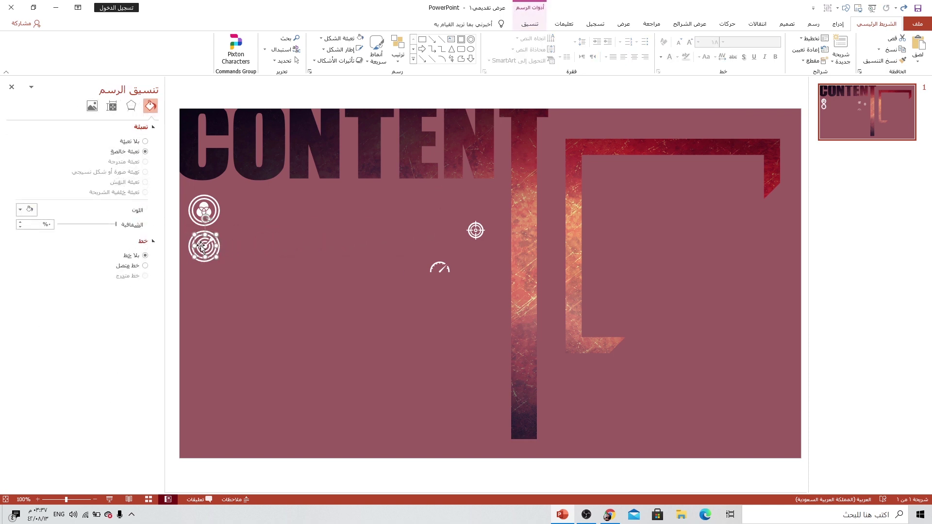
{"action": "scroll", "coordinate": [201, 246], "scroll_direction": "up", "scroll_amount": 5}
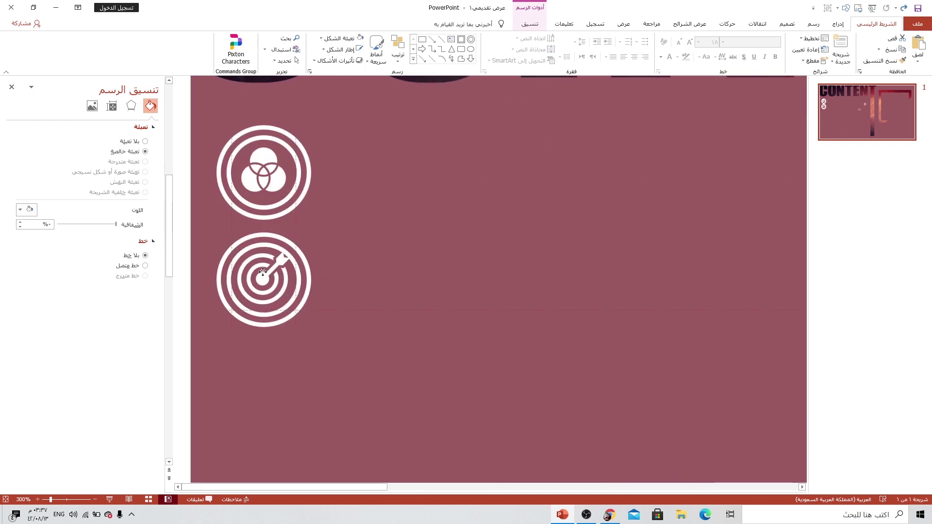
{"action": "left_click_drag", "start_coordinate": [265, 272], "coordinate": [268, 275]}
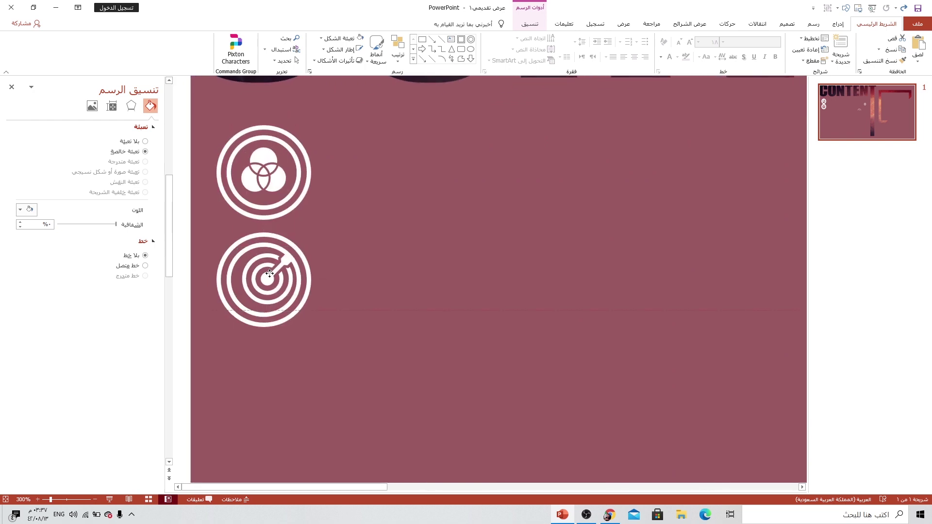
Add two more ring copies below, holding the gauge and crosshair icons.
{"action": "left_click", "coordinate": [309, 286]}
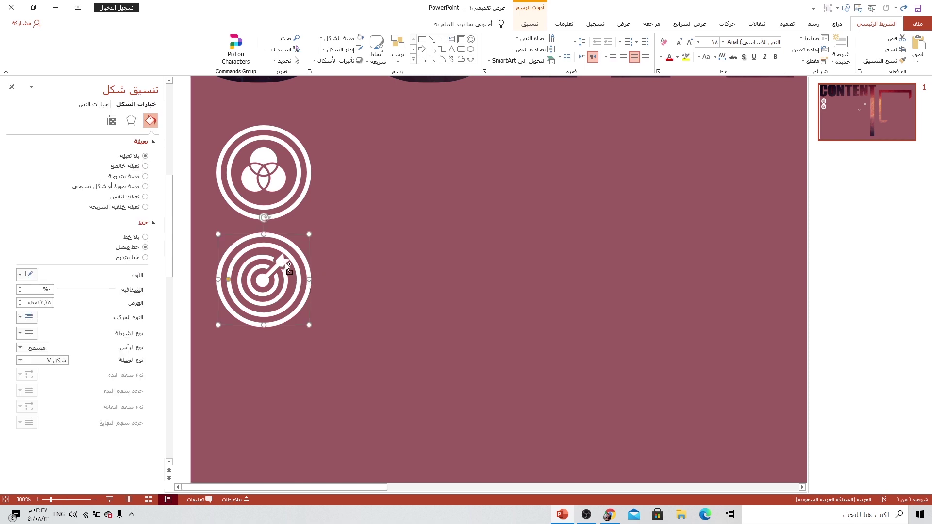
{"action": "left_click_drag", "start_coordinate": [287, 267], "coordinate": [306, 406]}
{"action": "scroll", "coordinate": [488, 330], "scroll_direction": "down", "scroll_amount": 5}
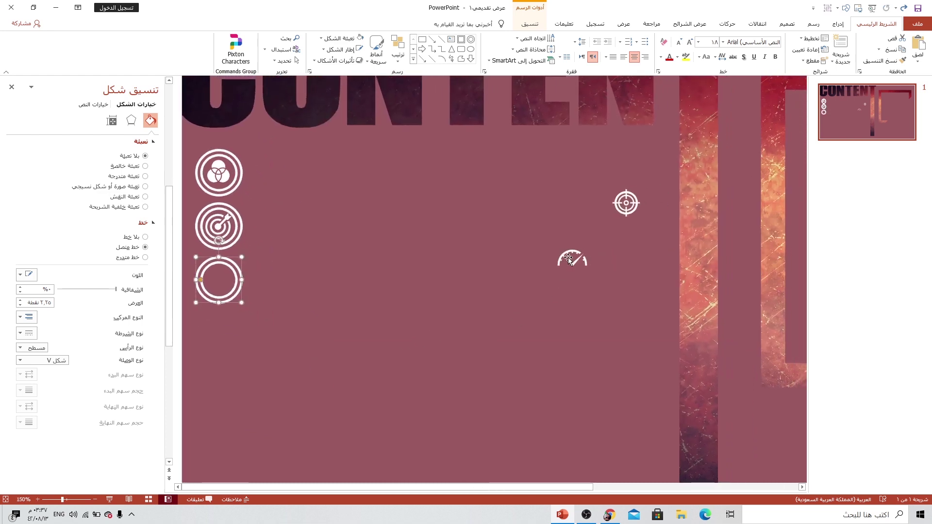
{"action": "mouse_move", "coordinate": [568, 261]}
{"action": "left_mouse_down"}
{"action": "mouse_move", "coordinate": [217, 277]}
{"action": "mouse_move", "coordinate": [236, 351]}
{"action": "left_mouse_up"}
{"action": "left_click", "coordinate": [233, 297]}
{"action": "left_click_drag", "start_coordinate": [626, 203], "coordinate": [217, 334]}
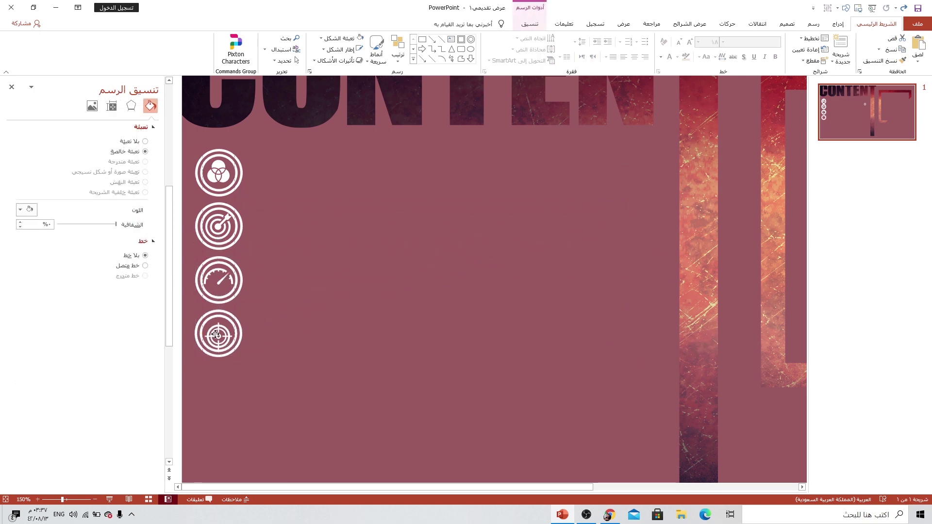
Create a text box with the pasted Text Title heading and sample text, grouped together.
{"action": "left_click", "coordinate": [837, 23]}
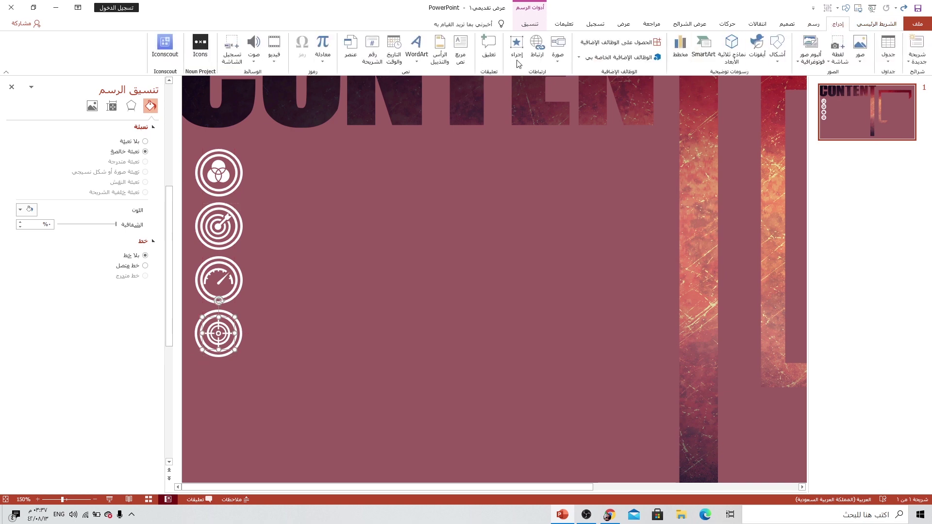
{"action": "left_click", "coordinate": [461, 49]}
{"action": "left_click_drag", "start_coordinate": [328, 192], "coordinate": [407, 225]}
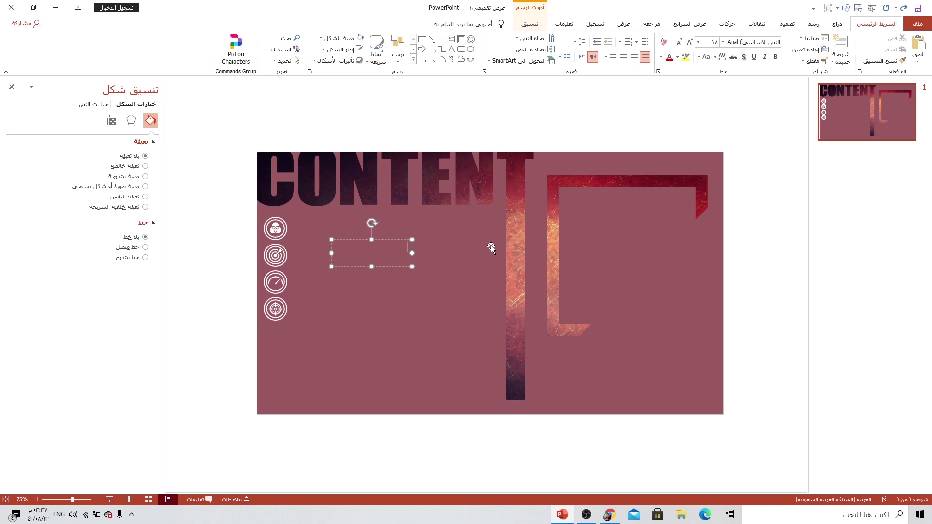
{"action": "scroll", "coordinate": [321, 229], "scroll_direction": "up", "scroll_amount": 2}
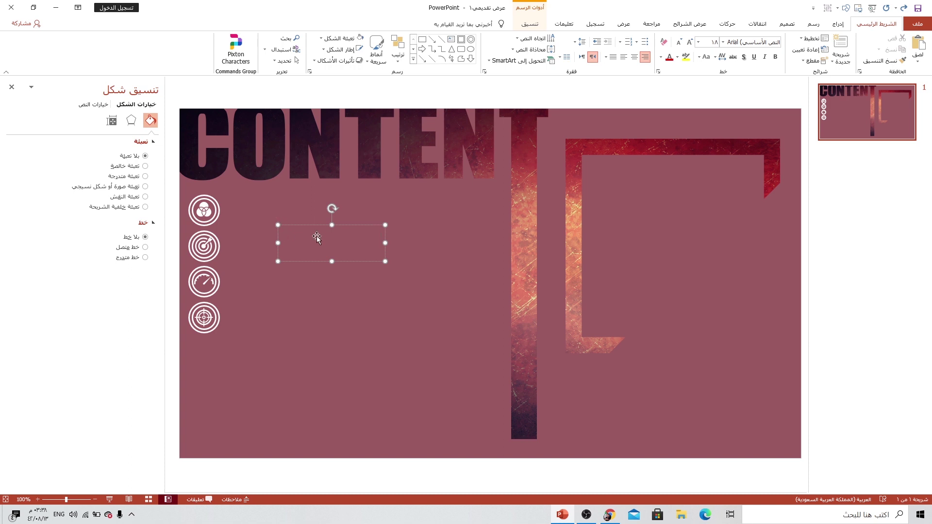
{"action": "key", "text": "ctrl+v"}
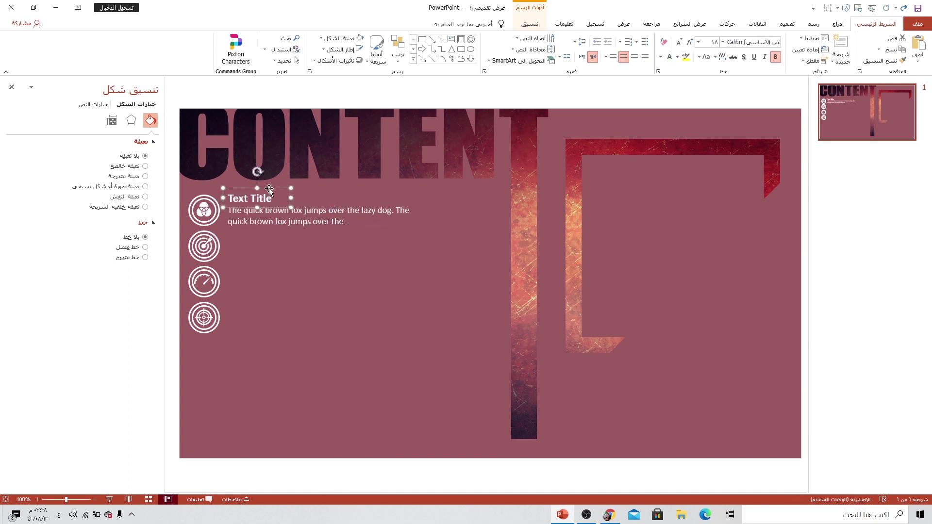
{"action": "left_click", "coordinate": [251, 214], "text": "shift"}
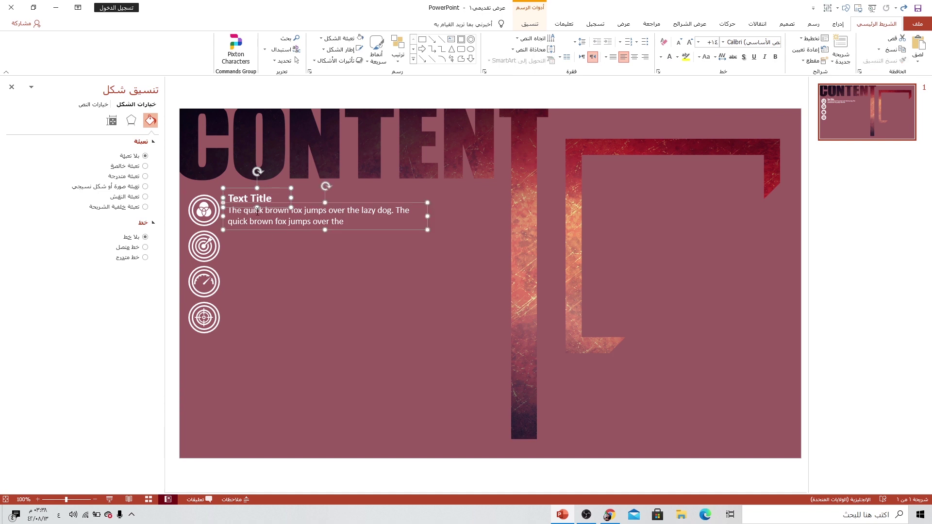
{"action": "key", "text": "ctrl+g"}
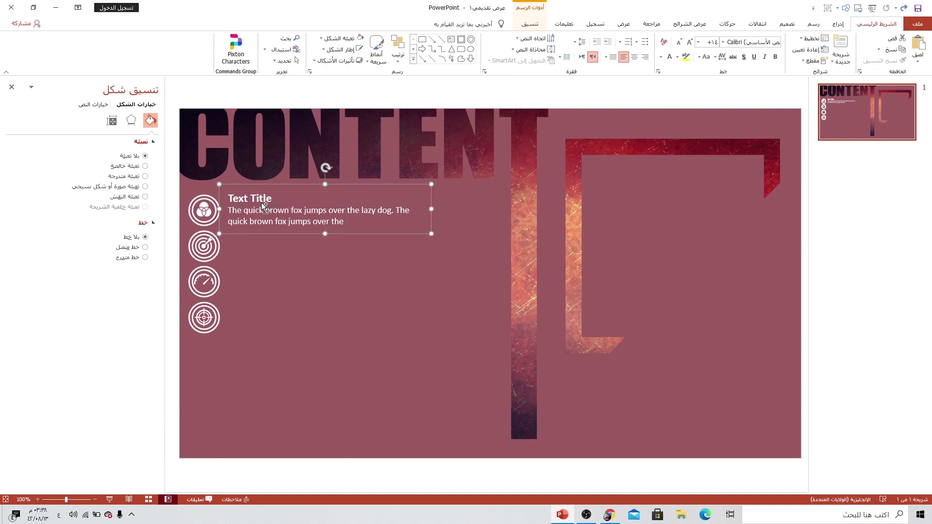
Duplicate the text block beside each of the remaining three icons.
{"action": "left_click_drag", "start_coordinate": [262, 203], "coordinate": [287, 271]}
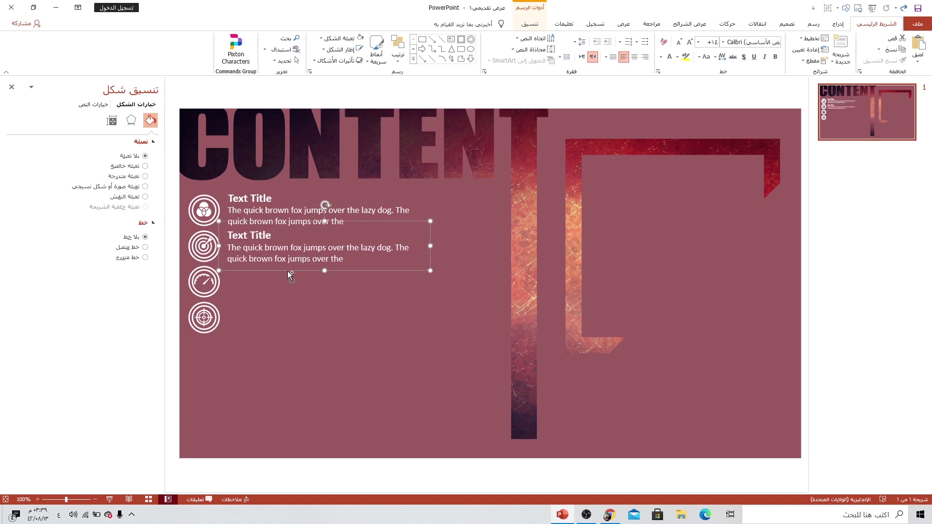
{"action": "key", "text": "ctrl+d"}
{"action": "key", "text": "ctrl+d"}
{"action": "left_click", "coordinate": [310, 363]}
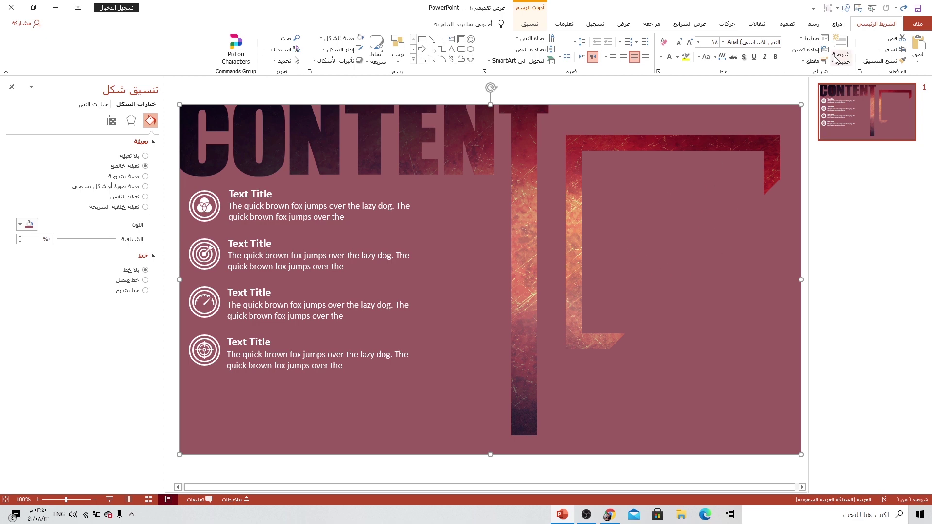
Paste the Trainer label and name into a new text box inside the right frame.
{"action": "left_click", "coordinate": [841, 27]}
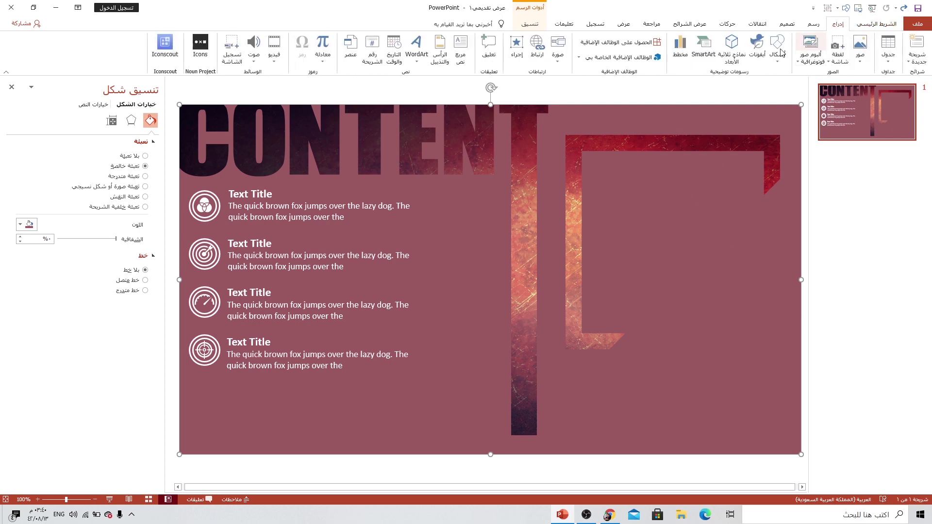
{"action": "left_click", "coordinate": [460, 49]}
{"action": "left_click_drag", "start_coordinate": [614, 213], "coordinate": [757, 281]}
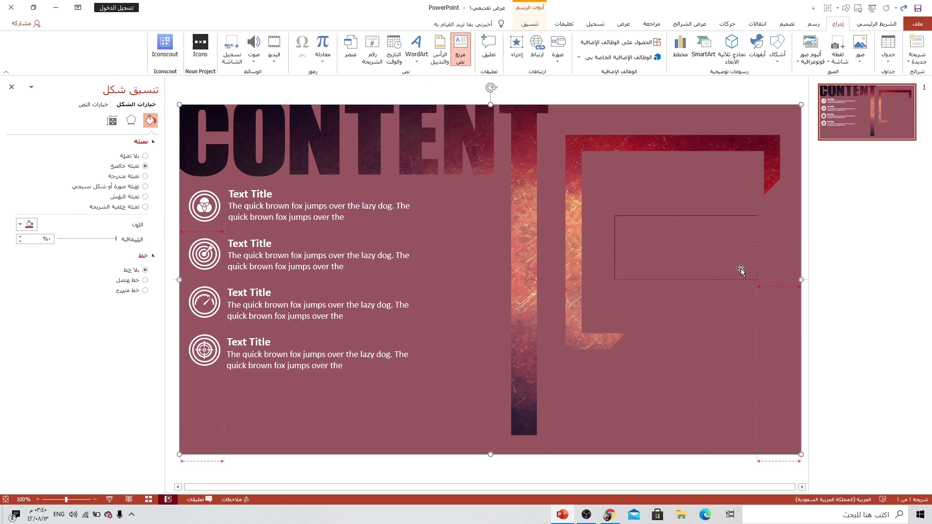
{"action": "key", "text": "ctrl+v"}
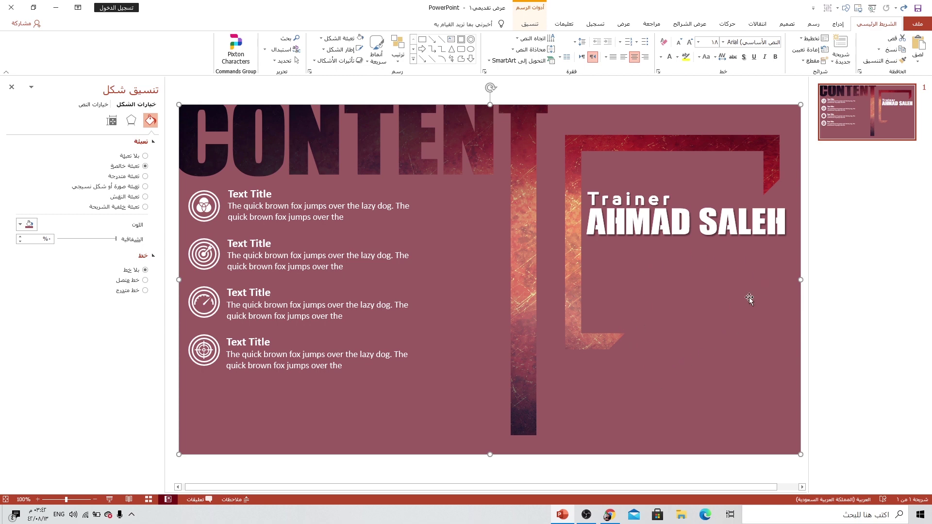
Copy the sample body text and place it beneath the trainer's name.
{"action": "left_click", "coordinate": [351, 255]}
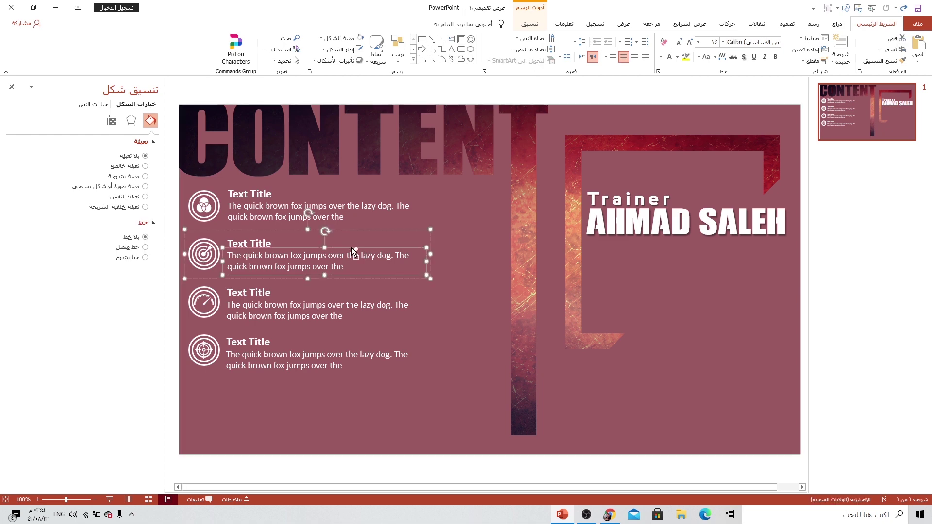
{"action": "left_click", "coordinate": [712, 376]}
{"action": "key", "text": "ctrl+v"}
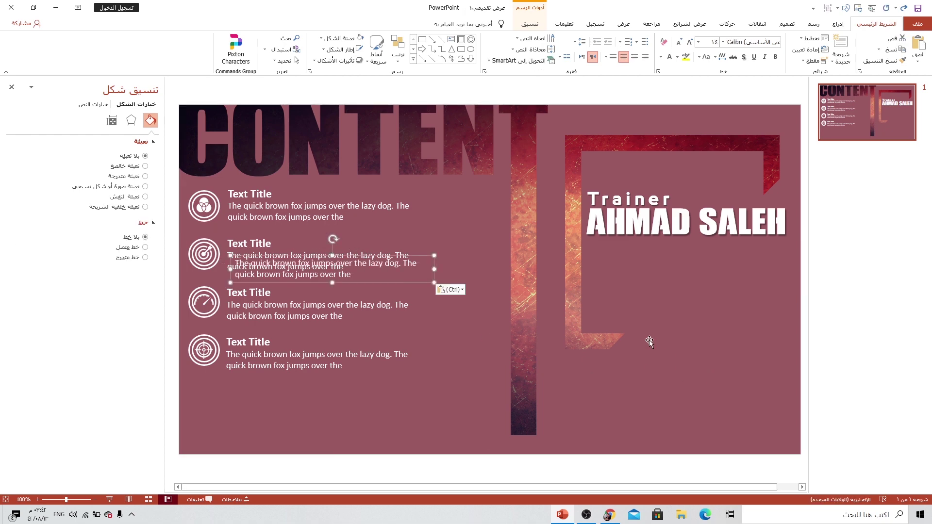
{"action": "left_click_drag", "start_coordinate": [425, 256], "coordinate": [665, 385]}
{"action": "left_click", "coordinate": [668, 392]}
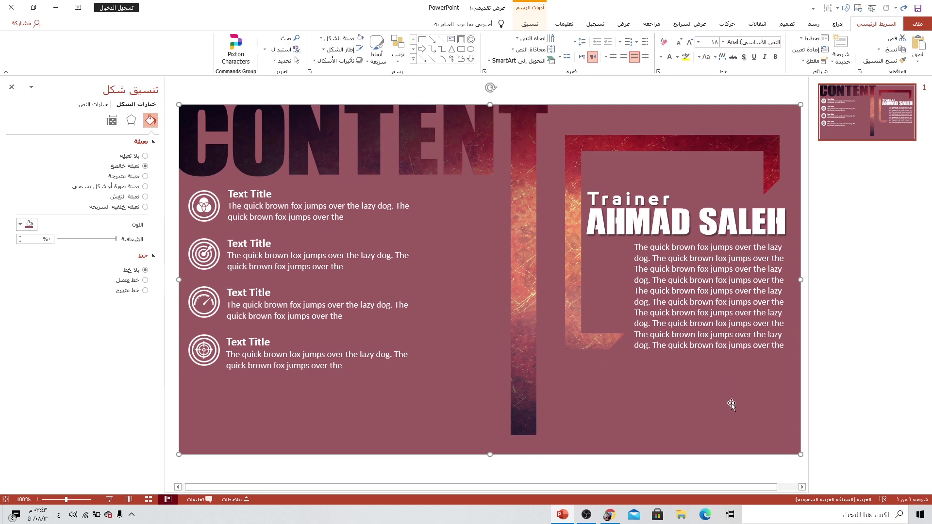
Add a text box in the lower left containing the digit 2.
{"action": "scroll", "coordinate": [742, 407], "scroll_direction": "up", "scroll_amount": 5, "text": "ctrl"}
{"action": "scroll", "coordinate": [742, 407], "scroll_direction": "up", "scroll_amount": 5, "text": "ctrl"}
{"action": "left_click", "coordinate": [838, 23]}
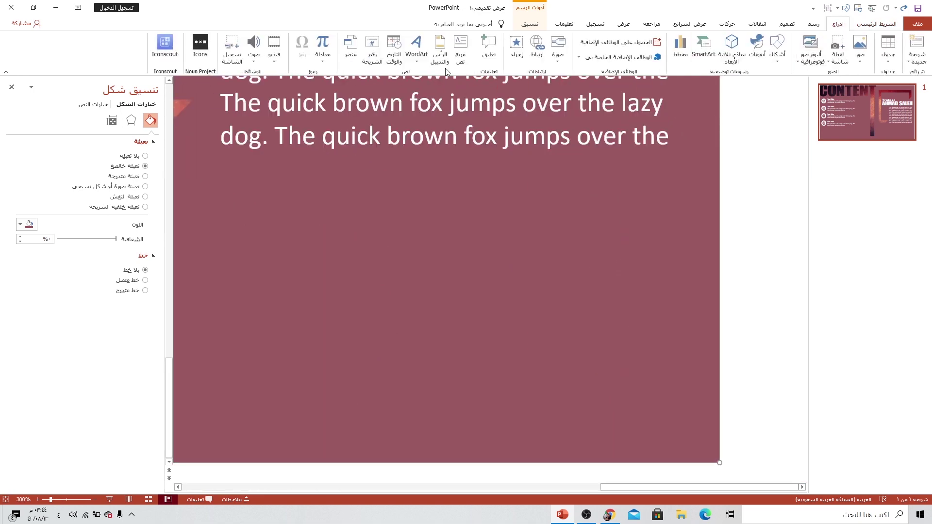
{"action": "left_click", "coordinate": [461, 59]}
{"action": "left_click_drag", "start_coordinate": [371, 252], "coordinate": [318, 350]}
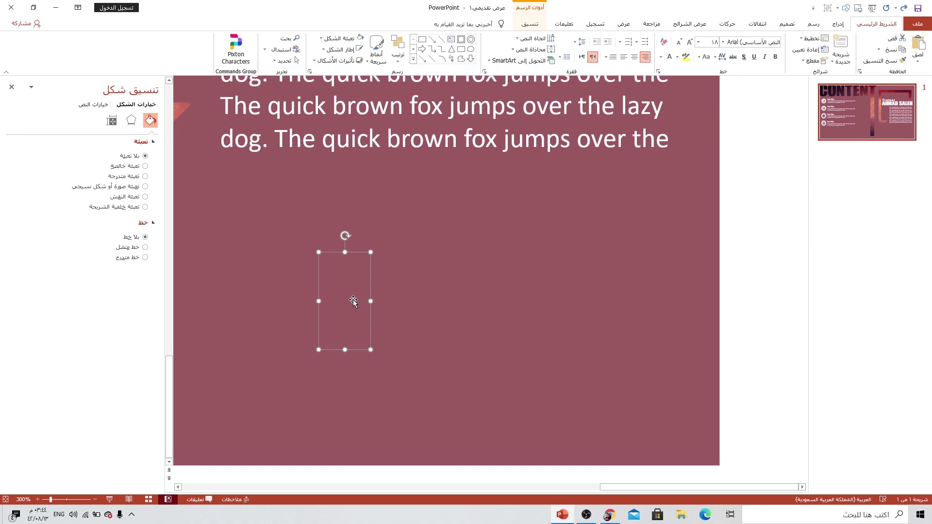
{"action": "type", "text": "2"}
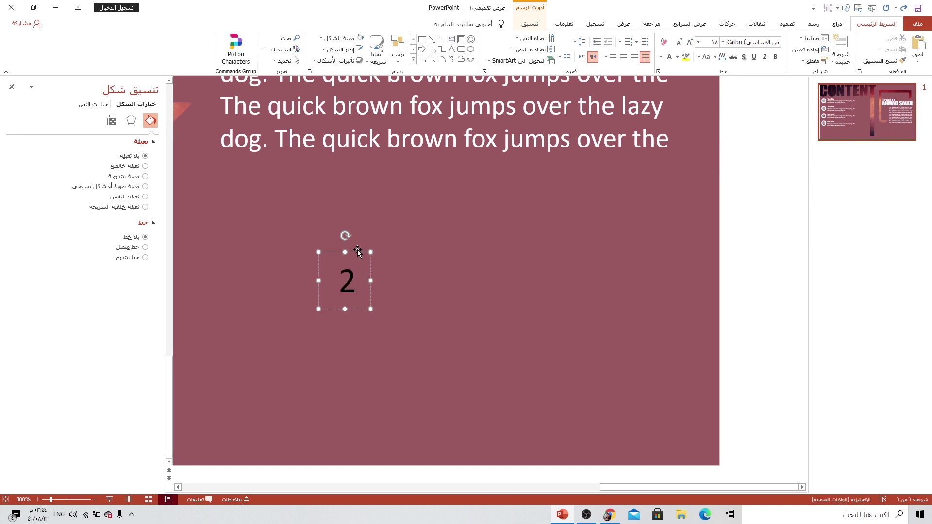
Set the 2 to 29LT Bukra Bold Italic at size 128 and move it up.
{"action": "left_click", "coordinate": [723, 41]}
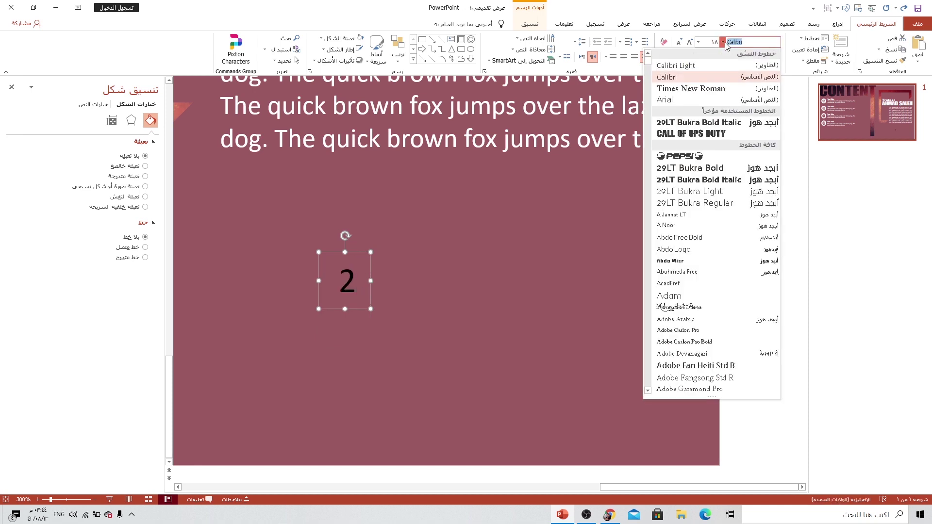
{"action": "left_click", "coordinate": [738, 122]}
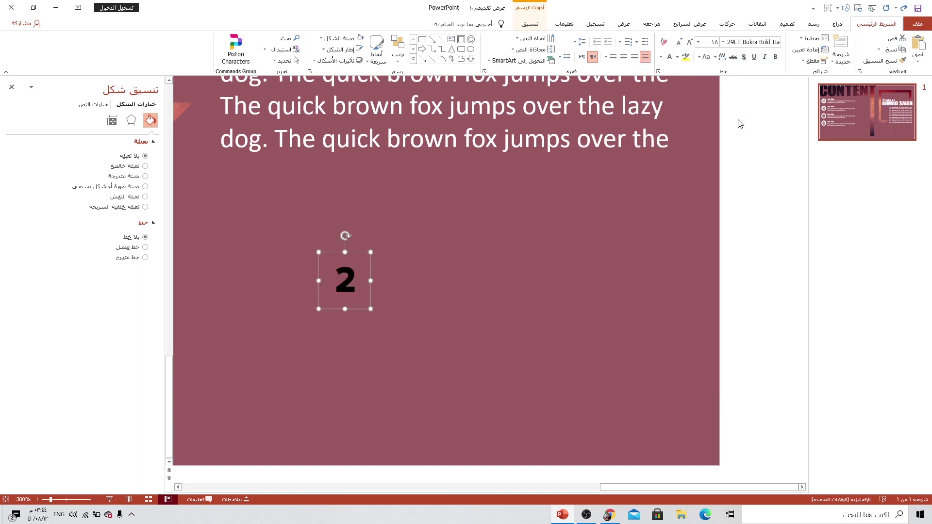
{"action": "left_click", "coordinate": [689, 42]}
{"action": "left_click", "coordinate": [689, 42]}
{"action": "left_click", "coordinate": [689, 42]}
{"action": "left_click", "coordinate": [689, 42]}
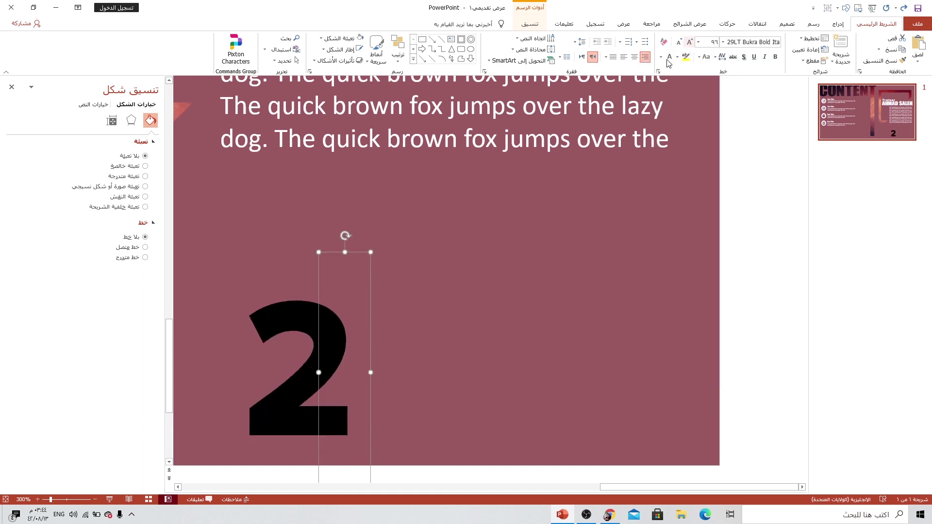
{"action": "left_click_drag", "start_coordinate": [362, 253], "coordinate": [363, 181]}
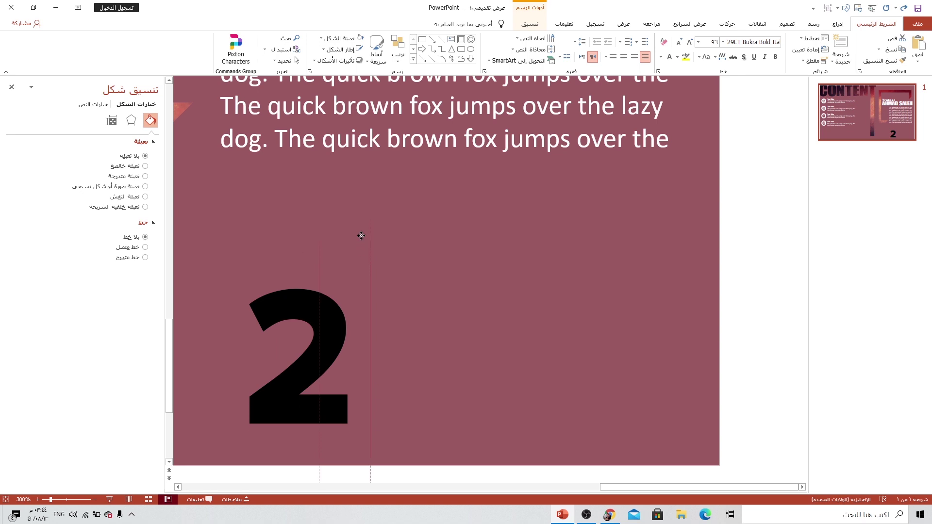
{"action": "left_click", "coordinate": [689, 42]}
{"action": "left_click", "coordinate": [689, 42]}
{"action": "left_click_drag", "start_coordinate": [364, 183], "coordinate": [371, 156]}
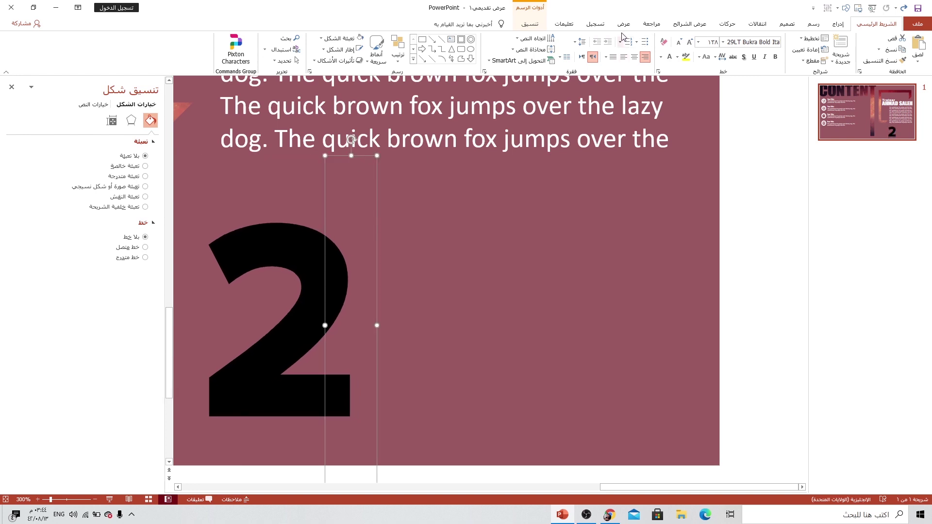
Fill the 2 with the custom dark maroon colour #62383D.
{"action": "left_click", "coordinate": [529, 24]}
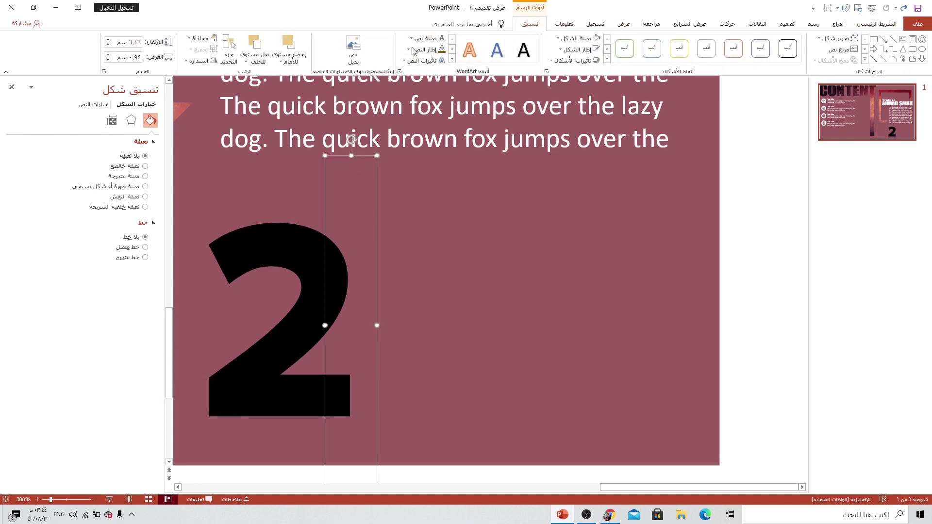
{"action": "left_click", "coordinate": [413, 37]}
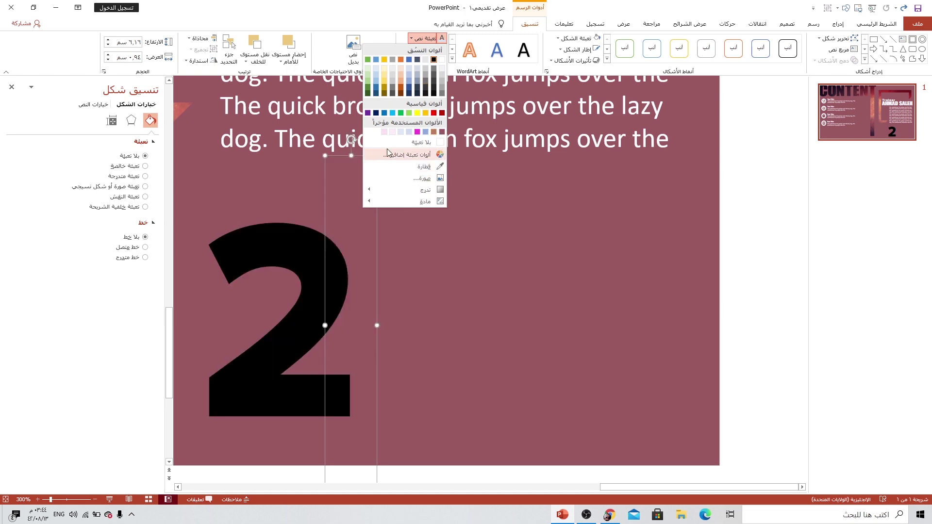
{"action": "key", "text": "Escape"}
{"action": "left_click", "coordinate": [483, 174]}
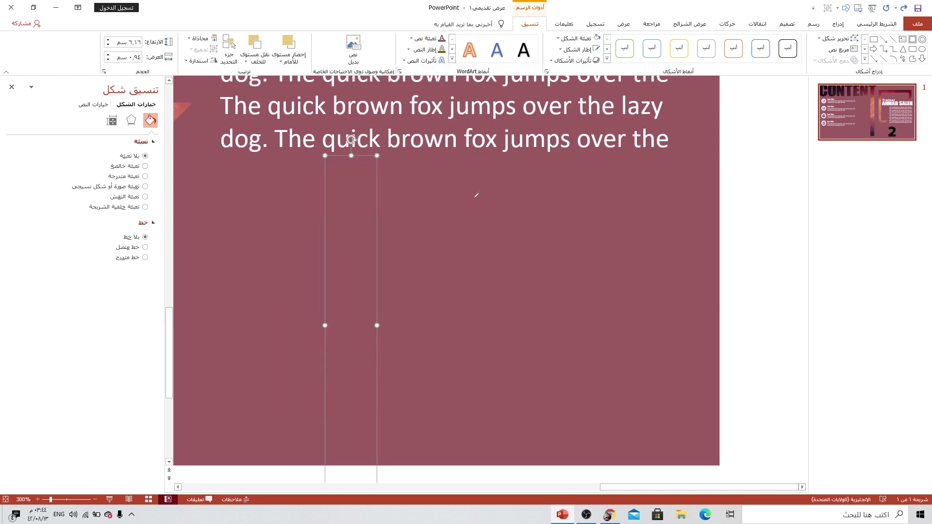
{"action": "left_click", "coordinate": [428, 41]}
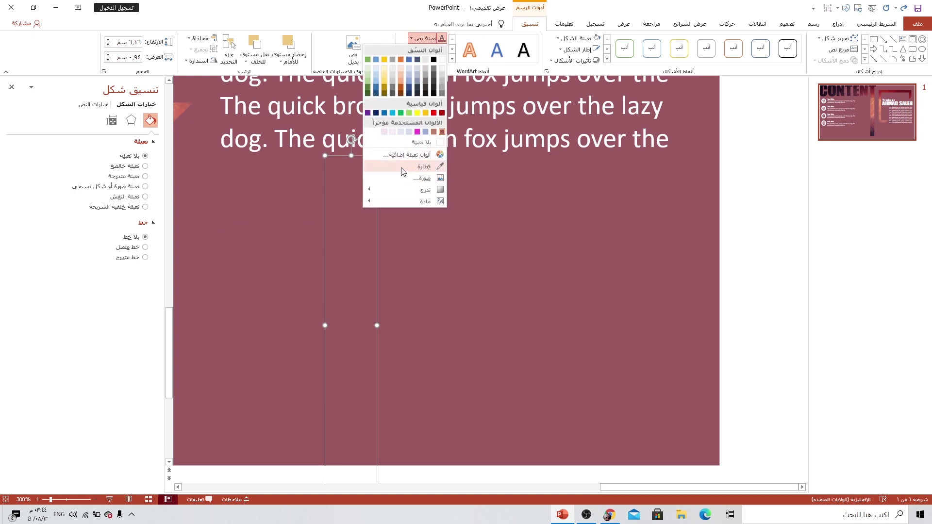
{"action": "left_click", "coordinate": [420, 162]}
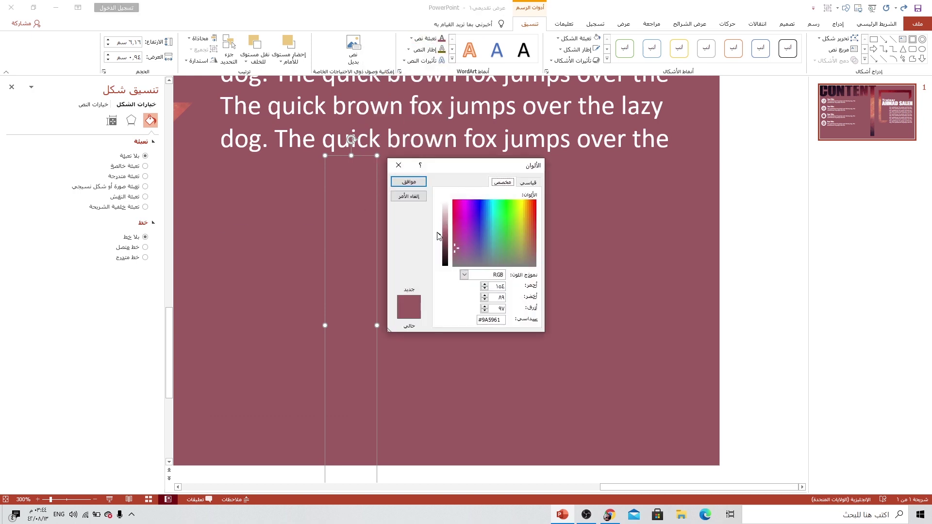
{"action": "left_click_drag", "start_coordinate": [439, 237], "coordinate": [439, 247]}
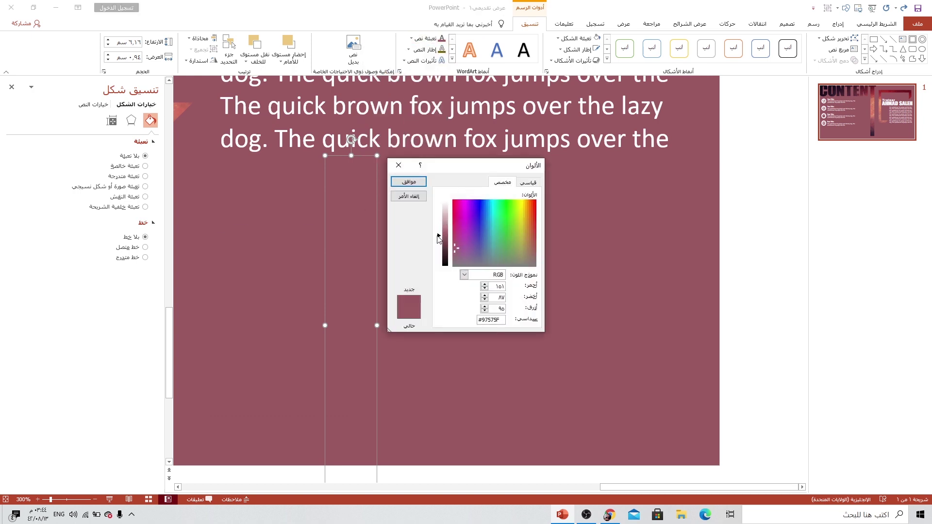
{"action": "left_click", "coordinate": [409, 182]}
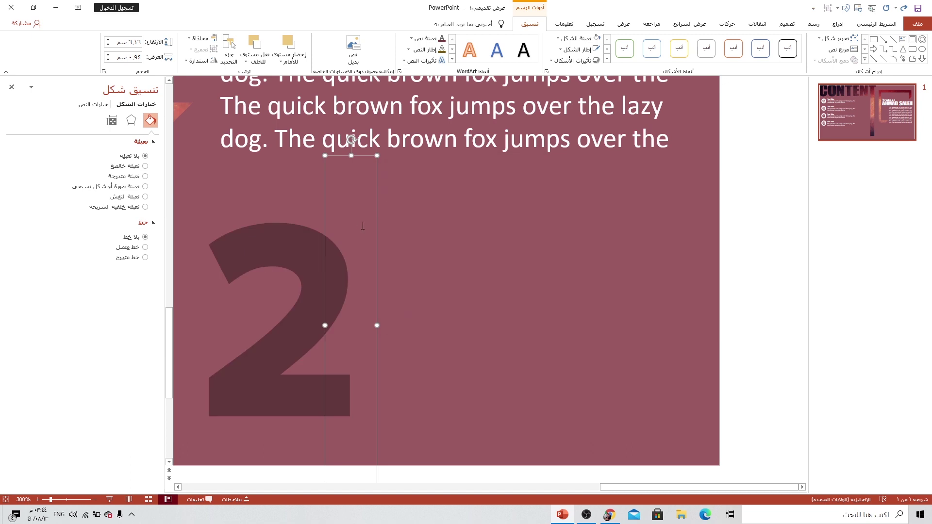
Give the 2 a thick yellow text outline and duplicate it.
{"action": "left_click", "coordinate": [417, 50]}
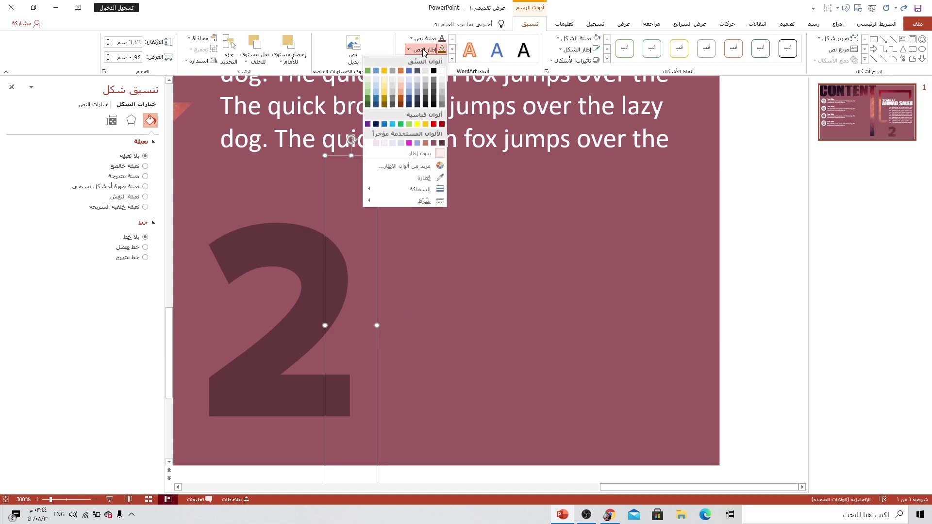
{"action": "left_click", "coordinate": [419, 125]}
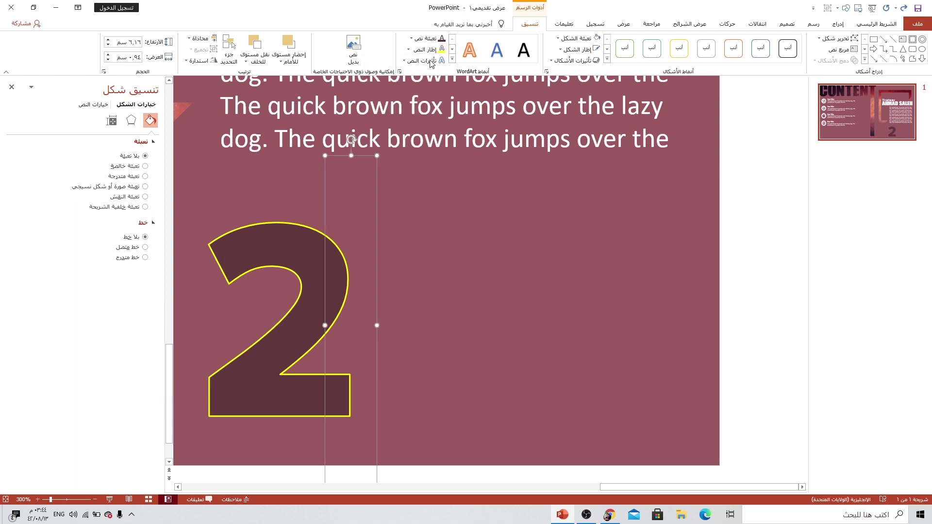
{"action": "left_click", "coordinate": [409, 49]}
{"action": "mouse_move", "coordinate": [405, 188]}
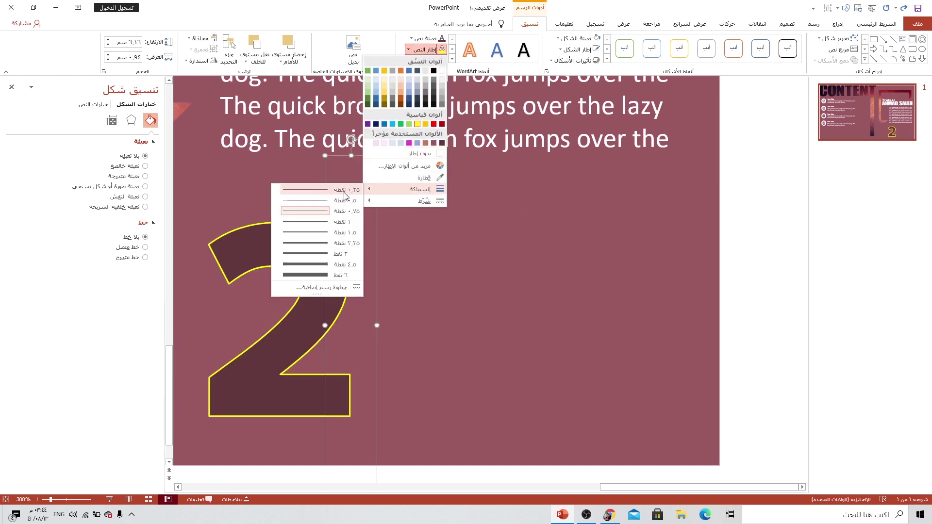
{"action": "left_click", "coordinate": [321, 243]}
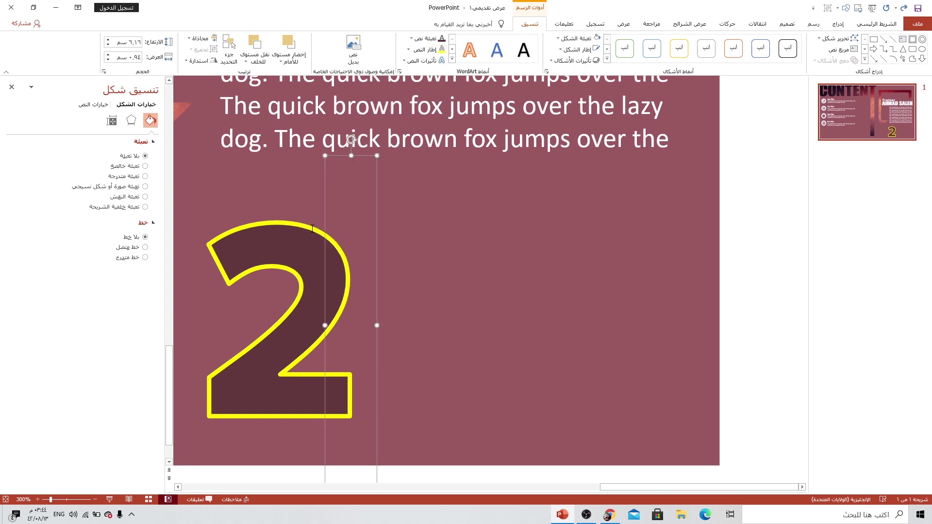
{"action": "key", "text": "ctrl+d"}
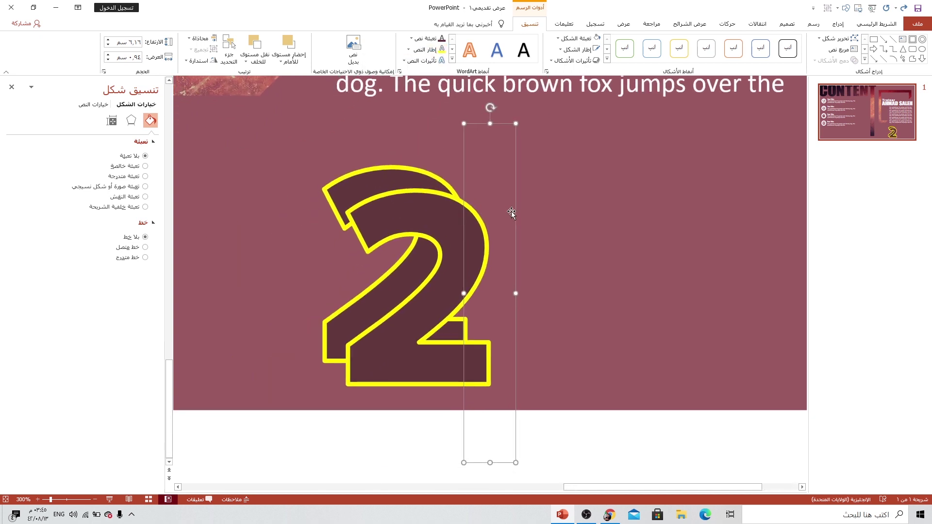
Turn the copy into a tilted 0 overlapping the first 2.
{"action": "left_click_drag", "start_coordinate": [515, 212], "coordinate": [646, 192]}
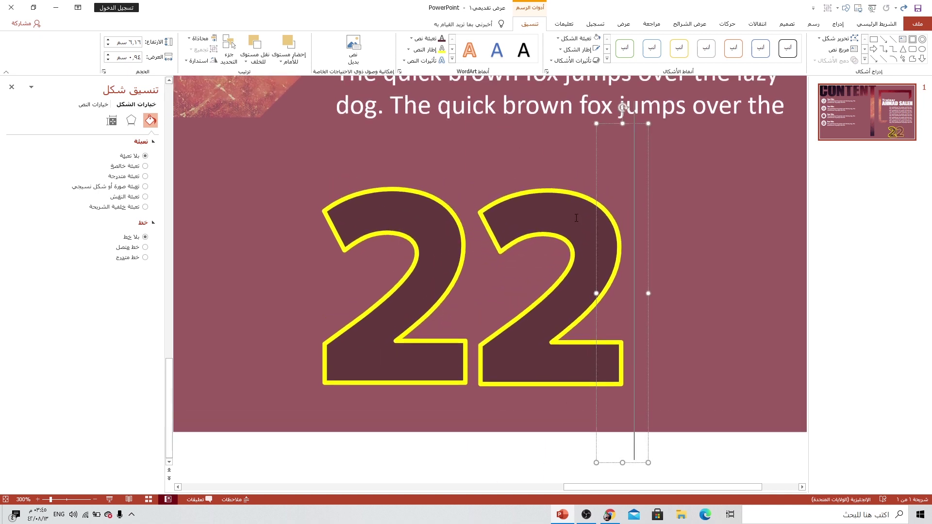
{"action": "double_click", "coordinate": [577, 218]}
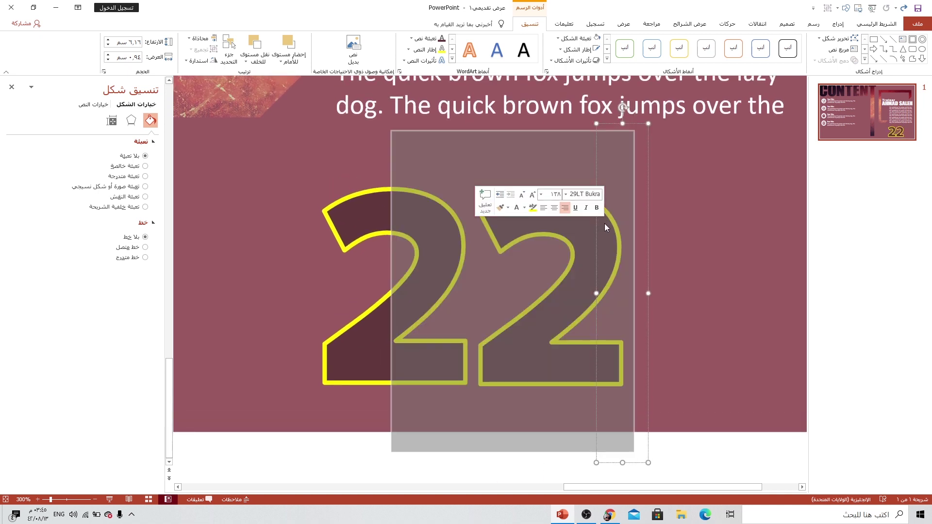
{"action": "type", "text": "0"}
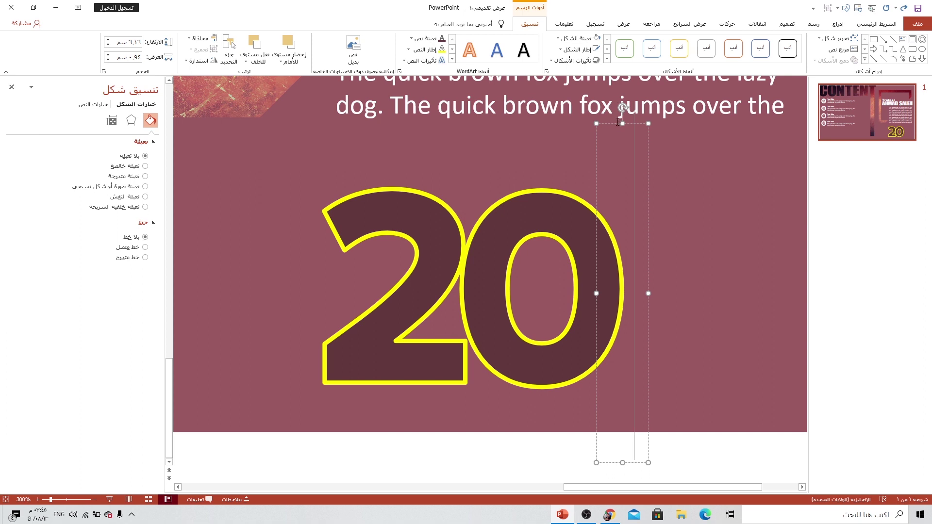
{"action": "mouse_move", "coordinate": [613, 123]}
{"action": "left_mouse_down"}
{"action": "mouse_move", "coordinate": [559, 130]}
{"action": "mouse_move", "coordinate": [651, 112]}
{"action": "left_mouse_up"}
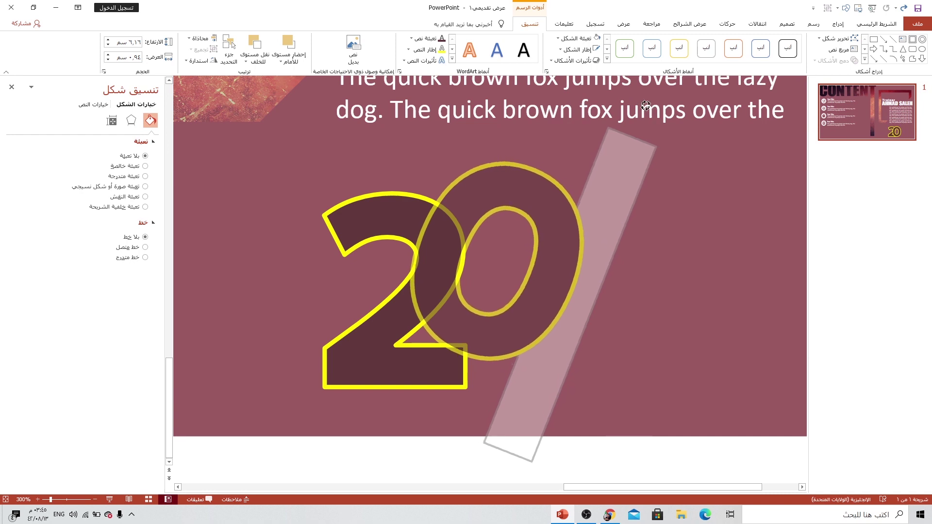
{"action": "left_click_drag", "start_coordinate": [652, 112], "coordinate": [638, 102]}
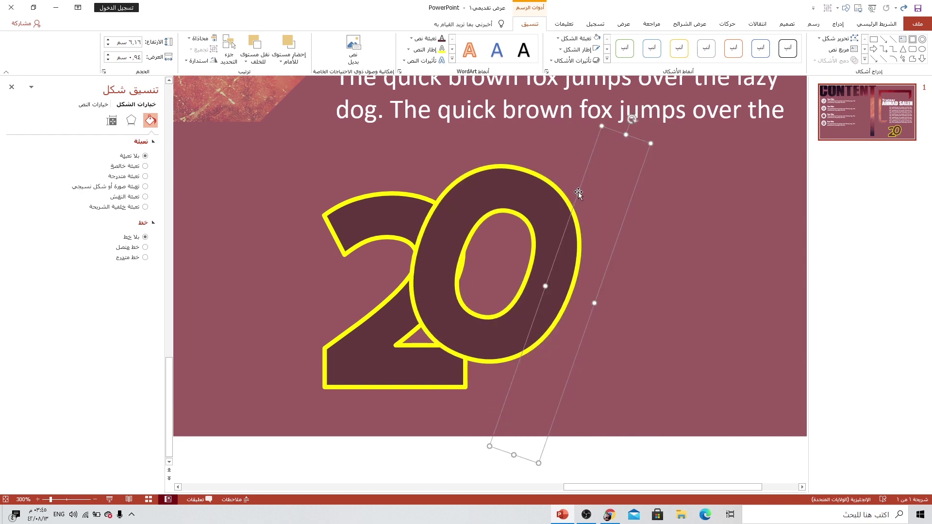
{"action": "left_click_drag", "start_coordinate": [578, 192], "coordinate": [597, 214]}
Duplicate the digit as a tilted 2 overlapping the 0.
{"action": "key", "text": "ctrl+d"}
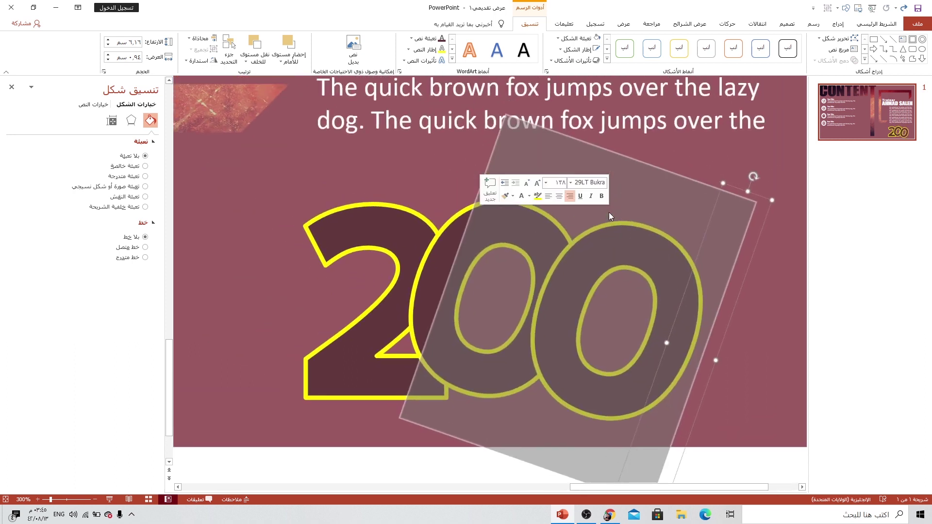
{"action": "key", "text": "ctrl+z"}
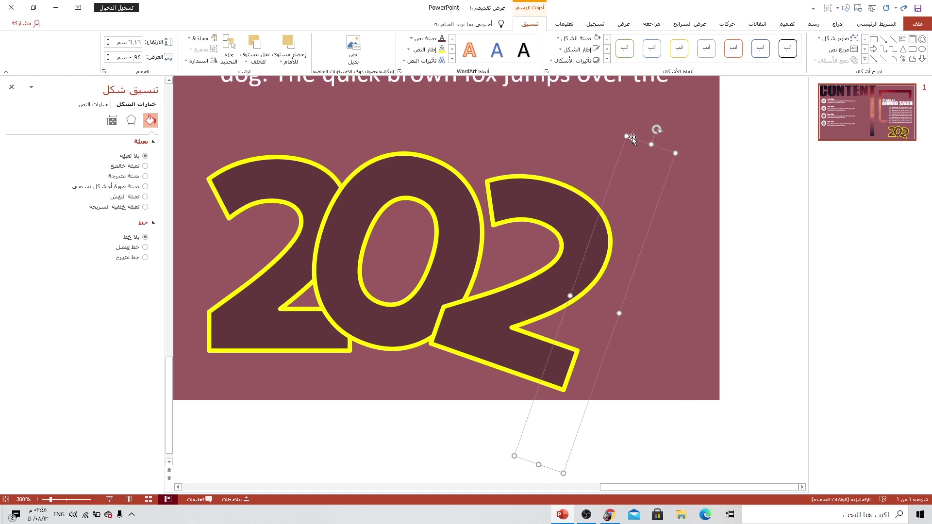
{"action": "left_click_drag", "start_coordinate": [656, 129], "coordinate": [548, 124]}
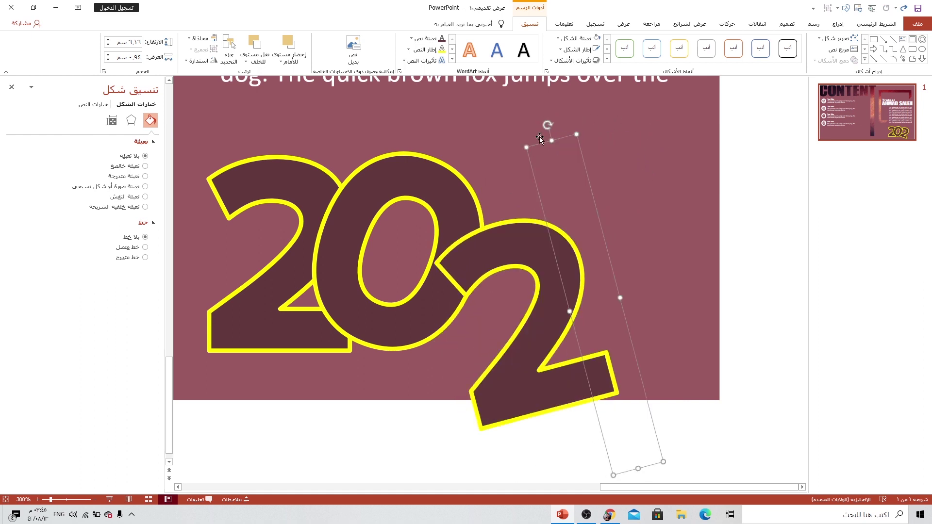
{"action": "mouse_move", "coordinate": [537, 191]}
{"action": "left_mouse_down"}
{"action": "mouse_move", "coordinate": [517, 118]}
{"action": "mouse_move", "coordinate": [592, 144]}
{"action": "left_mouse_up"}
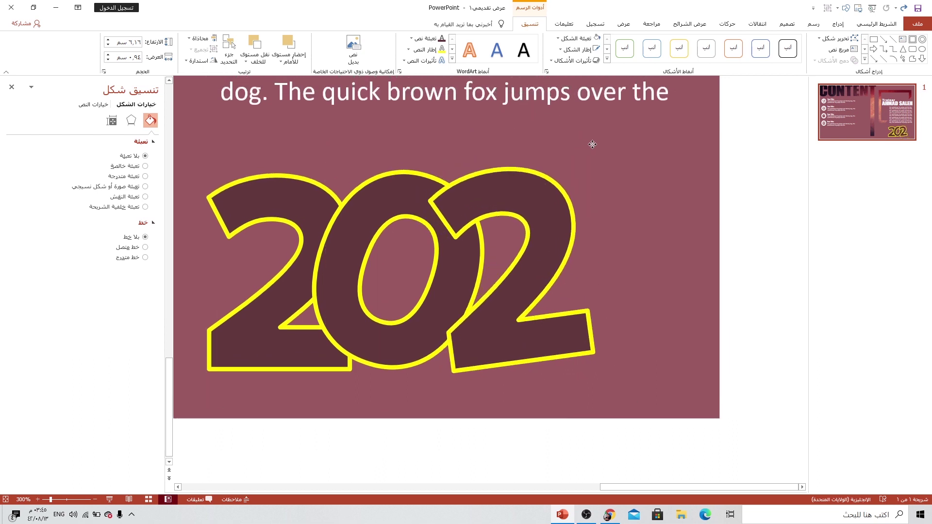
{"action": "scroll", "coordinate": [599, 179], "scroll_direction": "up", "scroll_amount": 2}
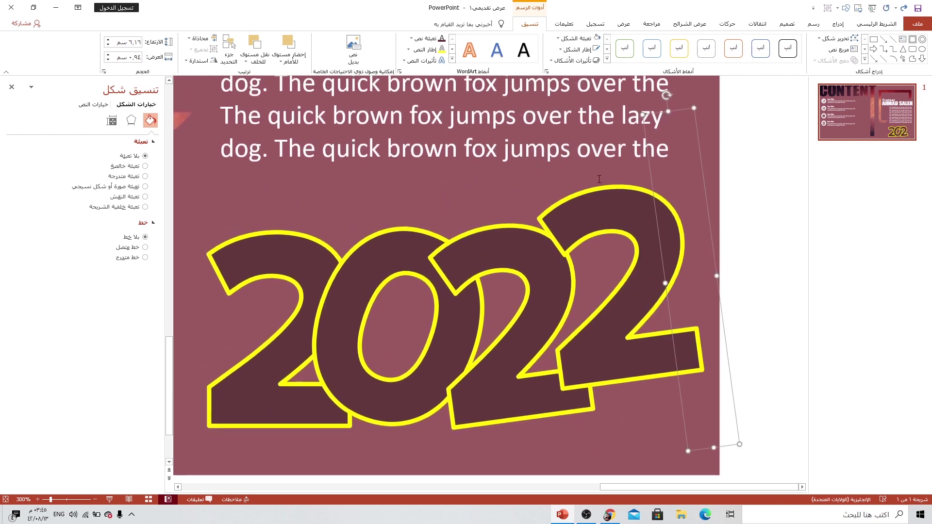
Change the final 2 to 1 and settle it beside 202.
{"action": "double_click", "coordinate": [682, 217]}
{"action": "type", "text": "1"}
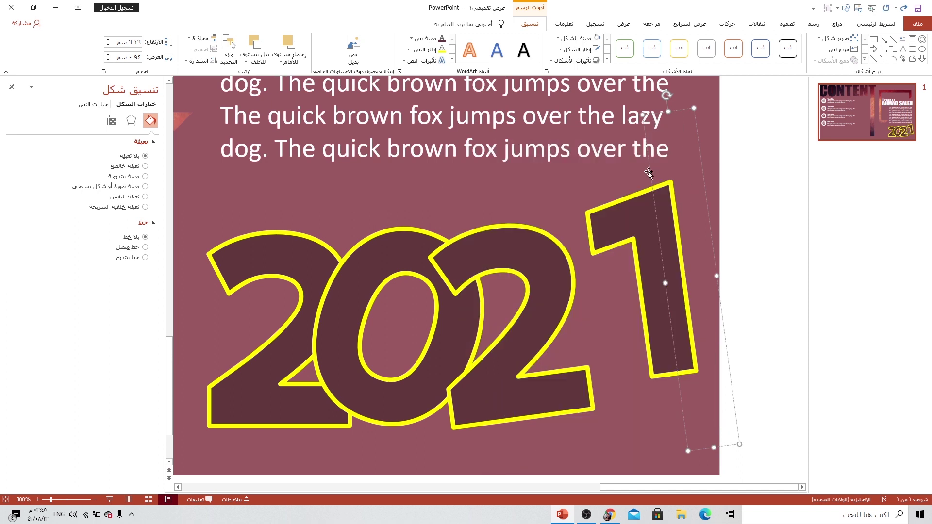
{"action": "left_click_drag", "start_coordinate": [666, 95], "coordinate": [717, 94]}
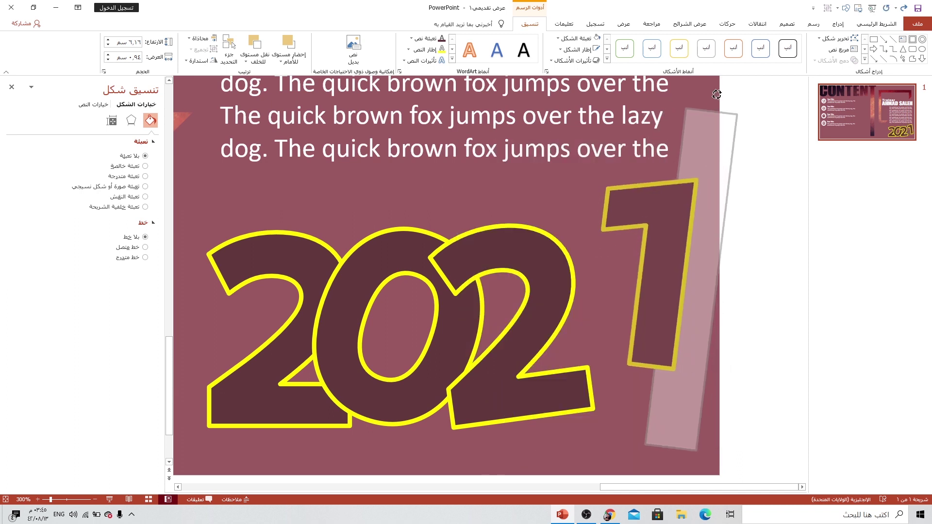
{"action": "key", "text": "ctrl+z"}
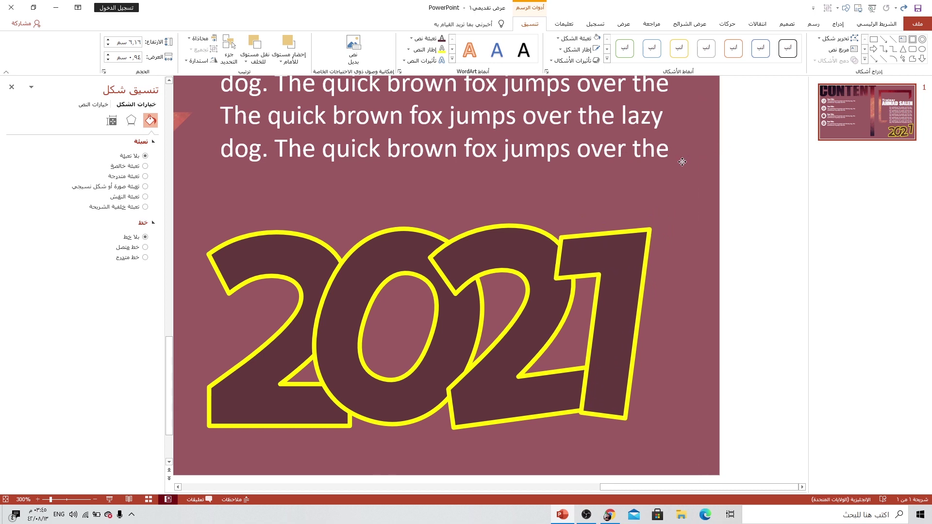
{"action": "left_click_drag", "start_coordinate": [682, 162], "coordinate": [676, 166]}
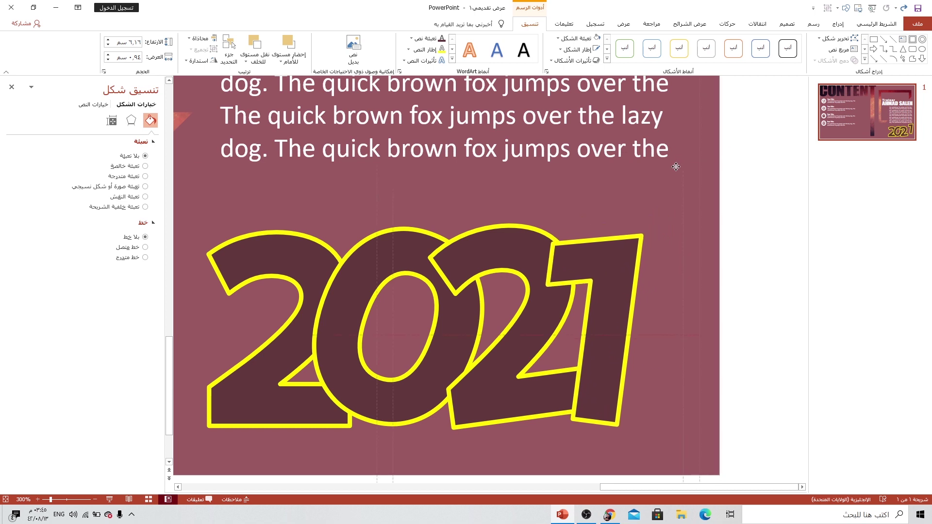
{"action": "left_click_drag", "start_coordinate": [675, 167], "coordinate": [671, 171]}
Draw a freehand Scribble shape covering the gaps in 2021.
{"action": "left_click", "coordinate": [839, 23]}
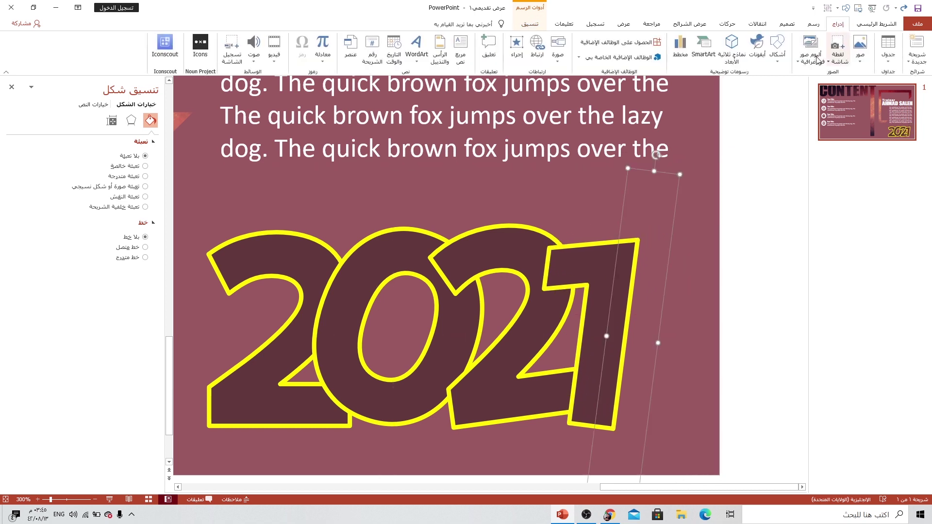
{"action": "left_click", "coordinate": [778, 51]}
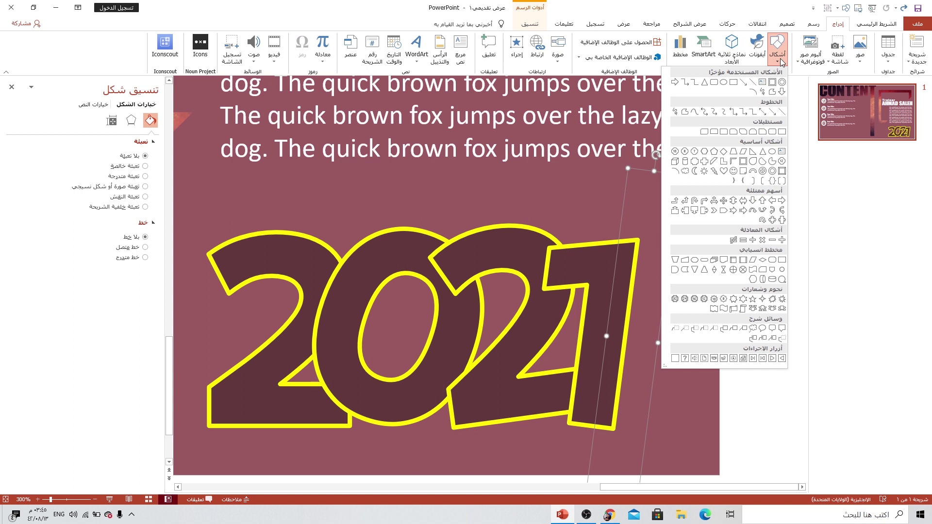
{"action": "left_click", "coordinate": [763, 93]}
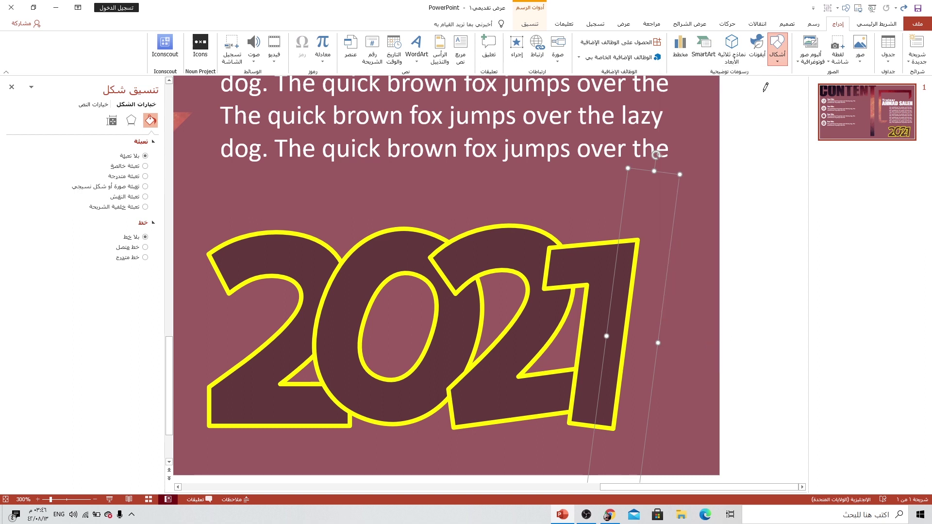
{"action": "left_click_drag", "start_coordinate": [597, 276], "coordinate": [492, 252]}
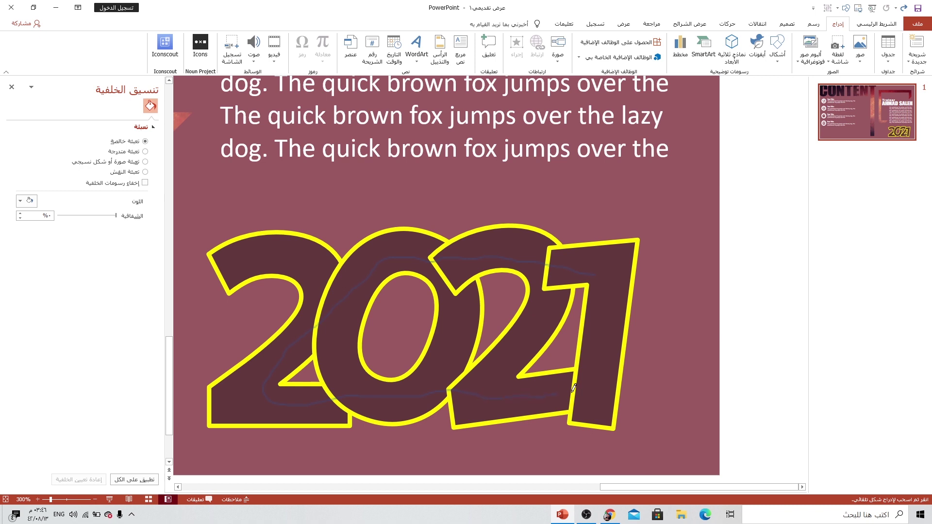
{"action": "left_click_drag", "start_coordinate": [609, 320], "coordinate": [602, 270]}
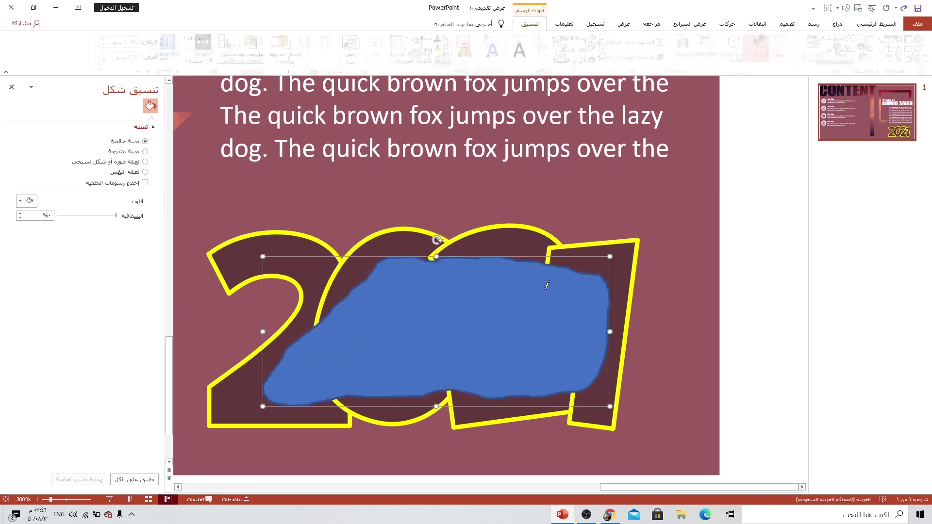
Fill the scribble white and send it back four layers behind the digits.
{"action": "left_click", "coordinate": [596, 49]}
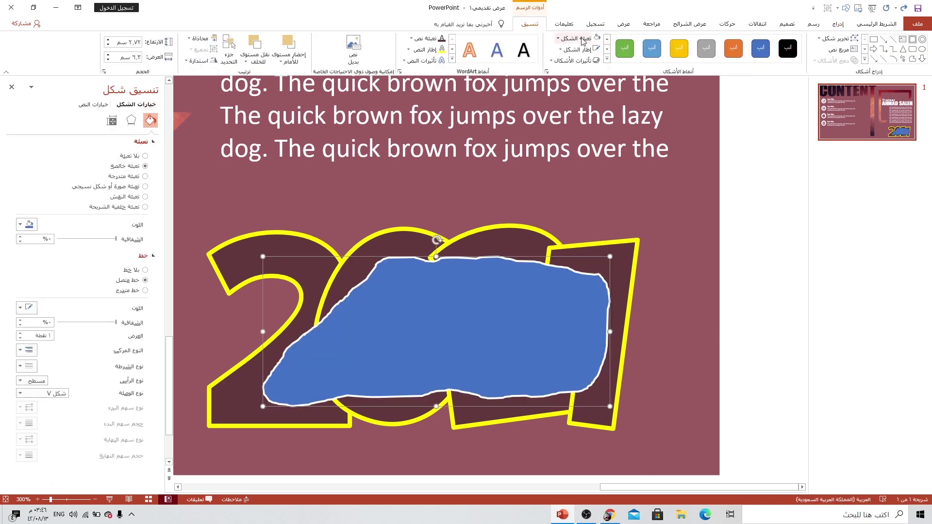
{"action": "left_click", "coordinate": [577, 38]}
{"action": "left_click", "coordinate": [600, 60]}
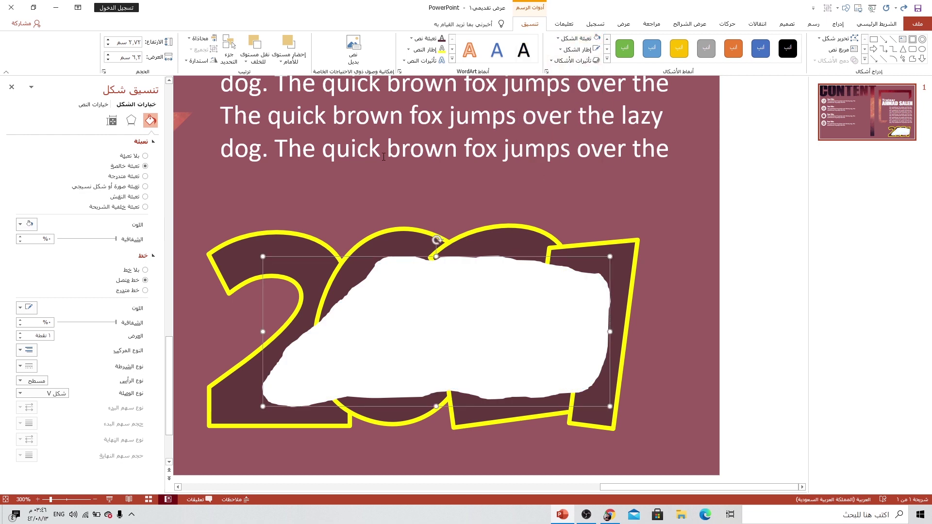
{"action": "left_click", "coordinate": [258, 43]}
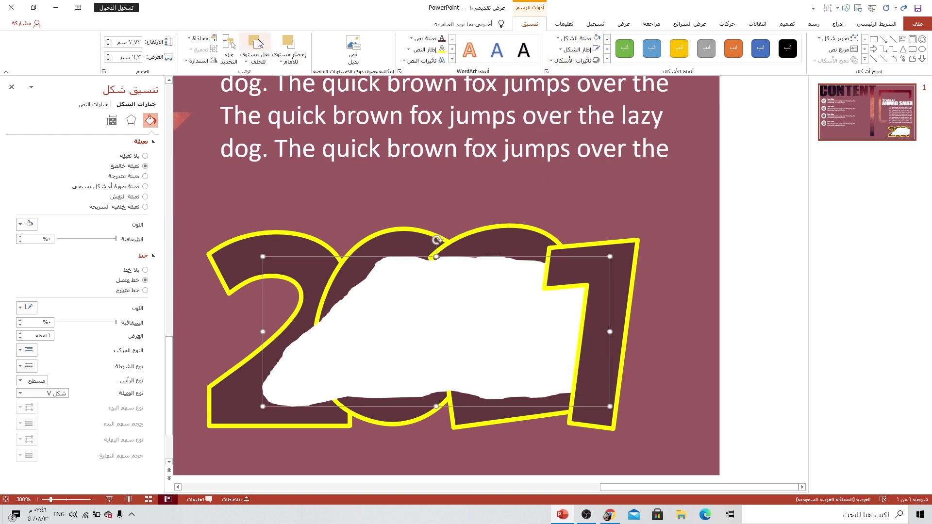
{"action": "left_click", "coordinate": [258, 43]}
{"action": "left_click", "coordinate": [258, 42]}
{"action": "left_click", "coordinate": [258, 43]}
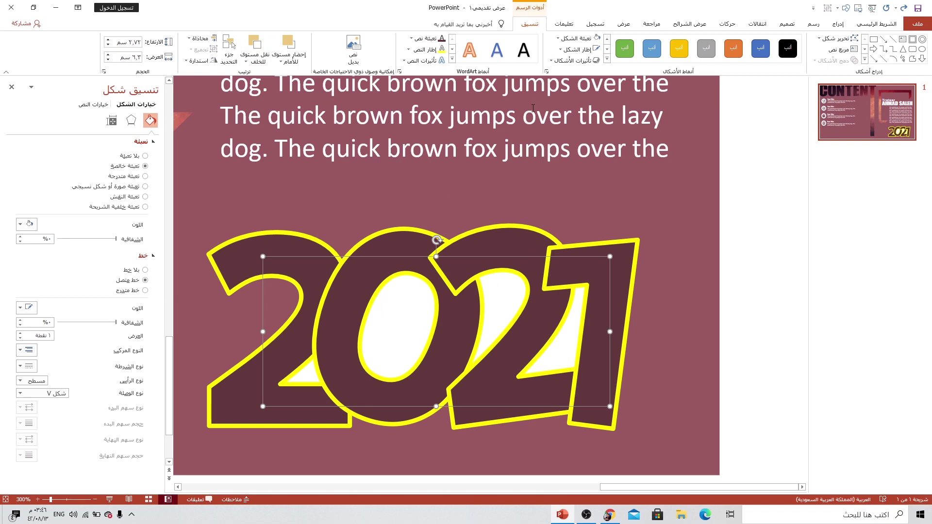
Reapply the white fill, select all the 2021 pieces and zoom out.
{"action": "left_click", "coordinate": [572, 38]}
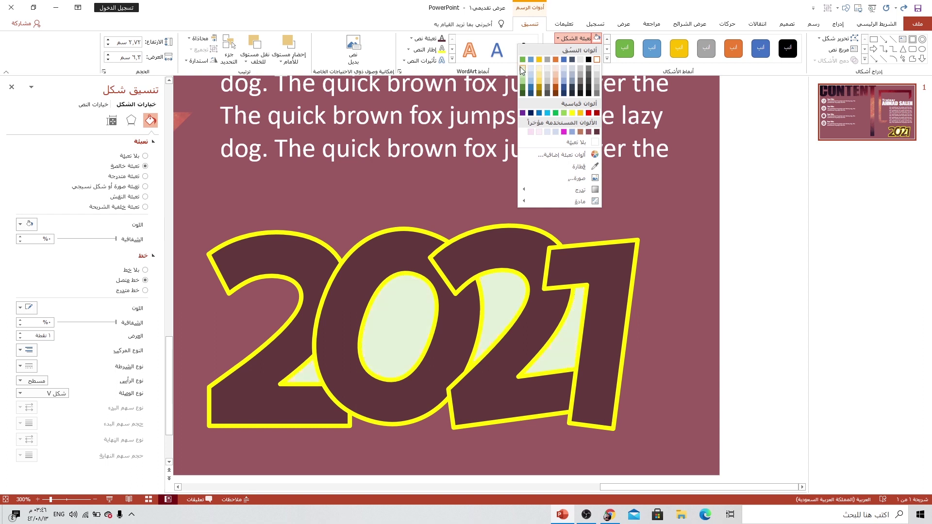
{"action": "left_click", "coordinate": [596, 60]}
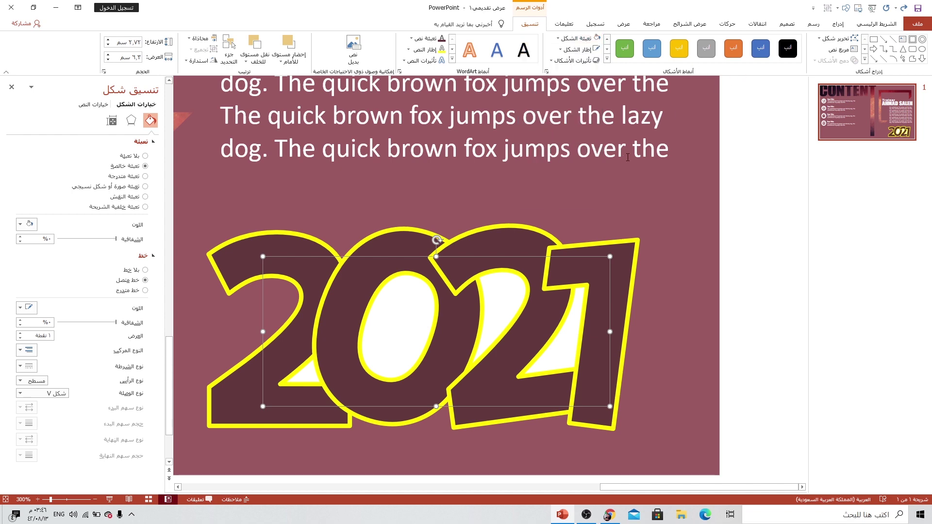
{"action": "key", "text": "ctrl+a"}
{"action": "key", "text": "ctrl+minus"}
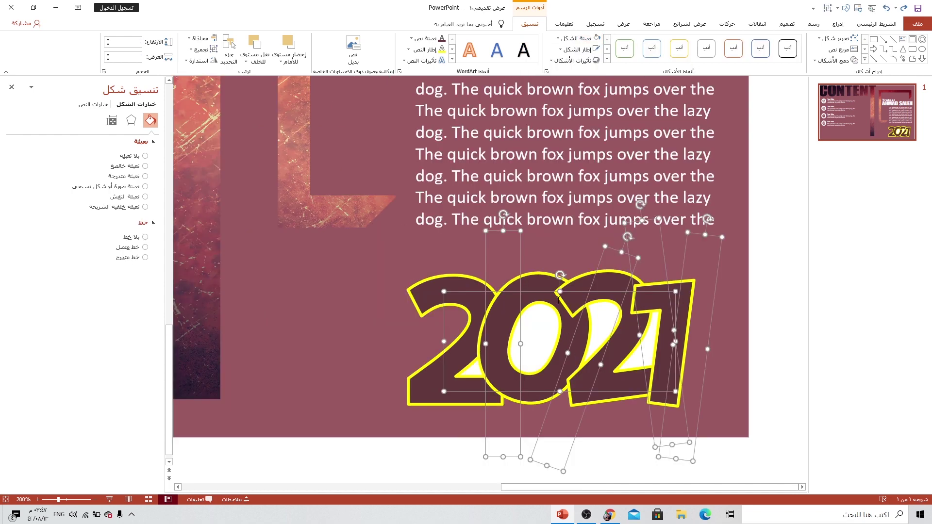
Group the 2021 digits with their backing, nudge the group up and rotate it clockwise.
{"action": "right_click", "coordinate": [562, 292]}
{"action": "mouse_move", "coordinate": [524, 348]}
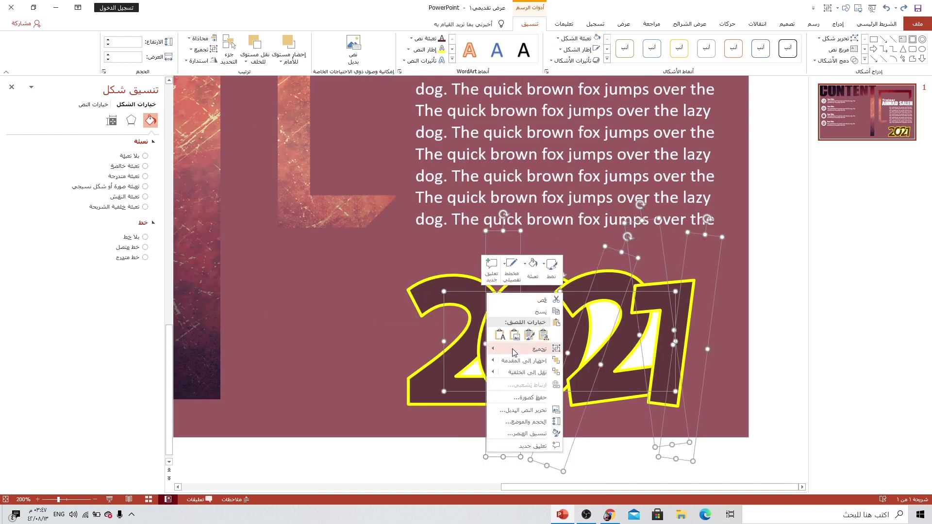
{"action": "left_click", "coordinate": [461, 350]}
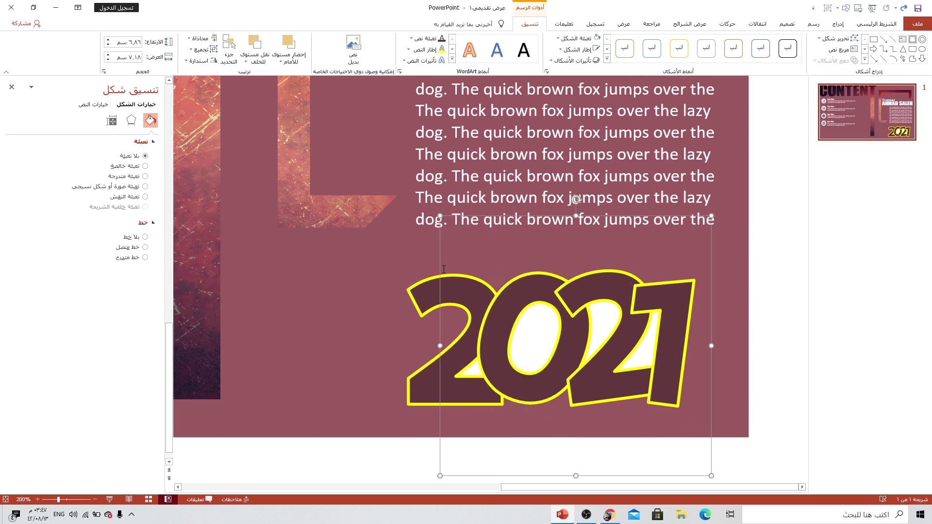
{"action": "left_click_drag", "start_coordinate": [440, 268], "coordinate": [438, 245]}
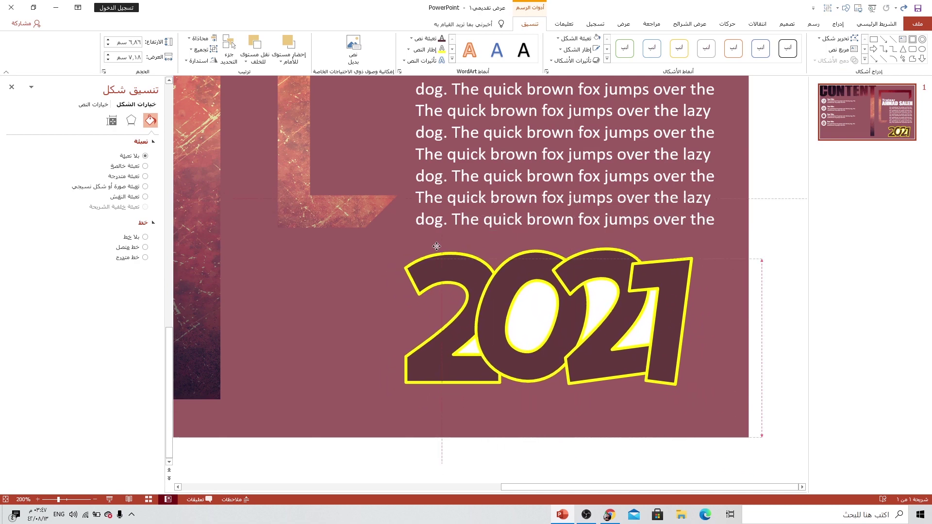
{"action": "scroll", "coordinate": [534, 206], "scroll_direction": "up", "scroll_amount": 1}
{"action": "scroll", "coordinate": [573, 192], "scroll_direction": "up", "scroll_amount": 1}
{"action": "mouse_move", "coordinate": [574, 198]}
{"action": "left_mouse_down"}
{"action": "mouse_move", "coordinate": [603, 200]}
{"action": "mouse_move", "coordinate": [512, 215]}
{"action": "left_mouse_up"}
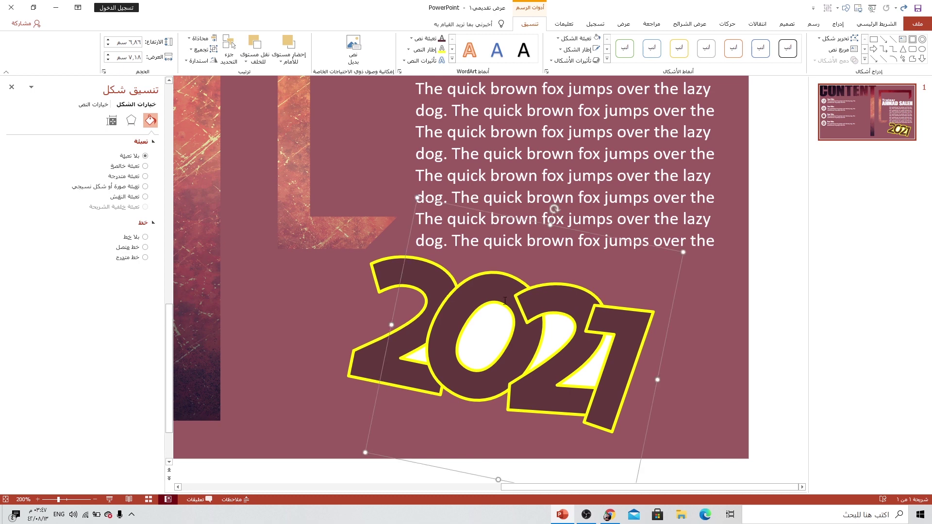
{"action": "left_click", "coordinate": [732, 254]}
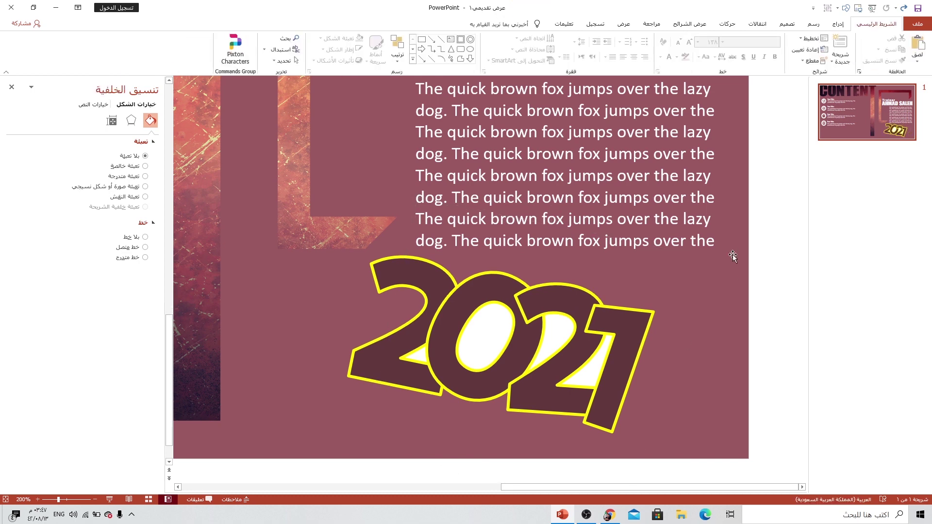
Draw a rectangle across the lower part of 2021, tilt it to match, and move it down.
{"action": "left_click", "coordinate": [837, 24]}
{"action": "left_click", "coordinate": [778, 46]}
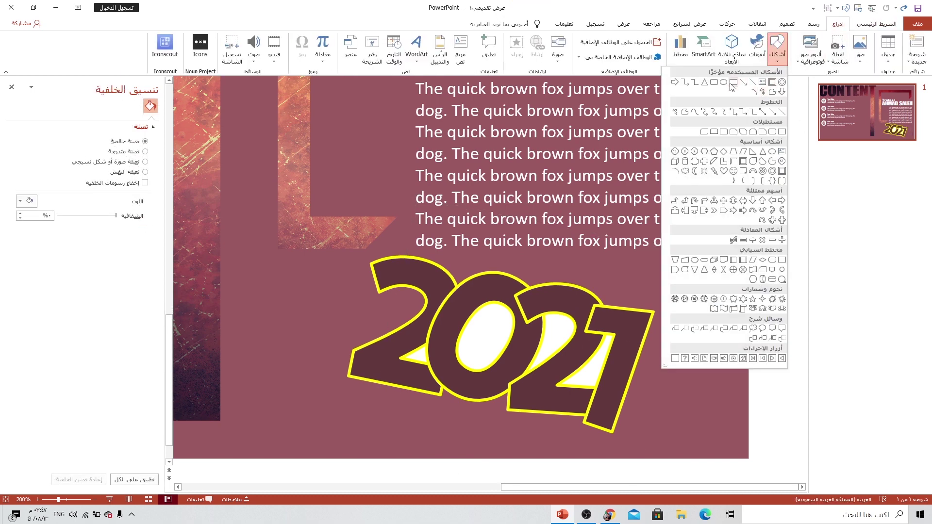
{"action": "left_click", "coordinate": [731, 83]}
{"action": "left_click_drag", "start_coordinate": [304, 337], "coordinate": [675, 401]}
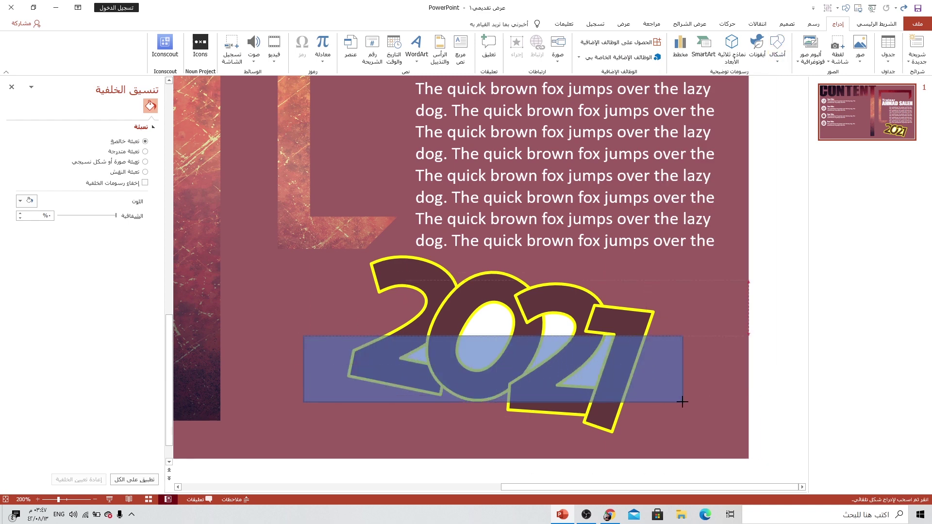
{"action": "left_click_drag", "start_coordinate": [674, 401], "coordinate": [685, 402]}
{"action": "left_click_drag", "start_coordinate": [493, 318], "coordinate": [505, 317]}
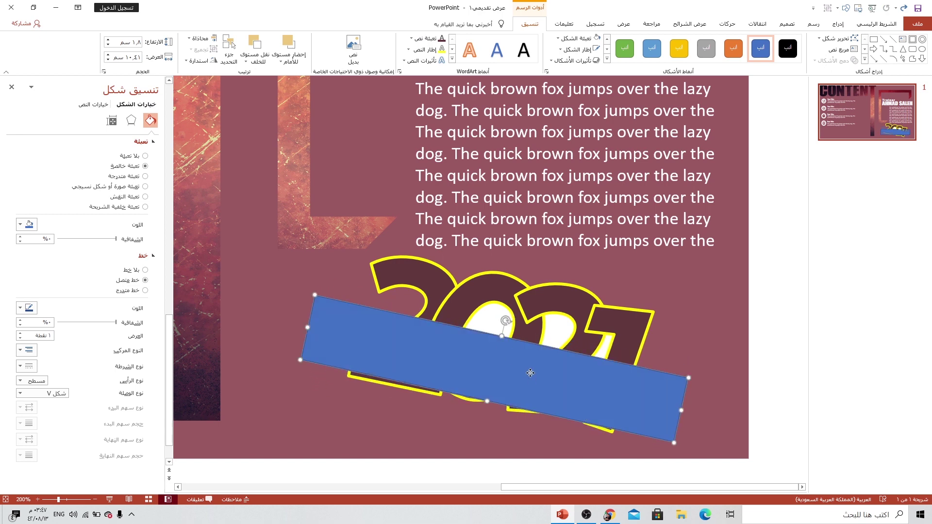
{"action": "left_click_drag", "start_coordinate": [530, 371], "coordinate": [514, 409]}
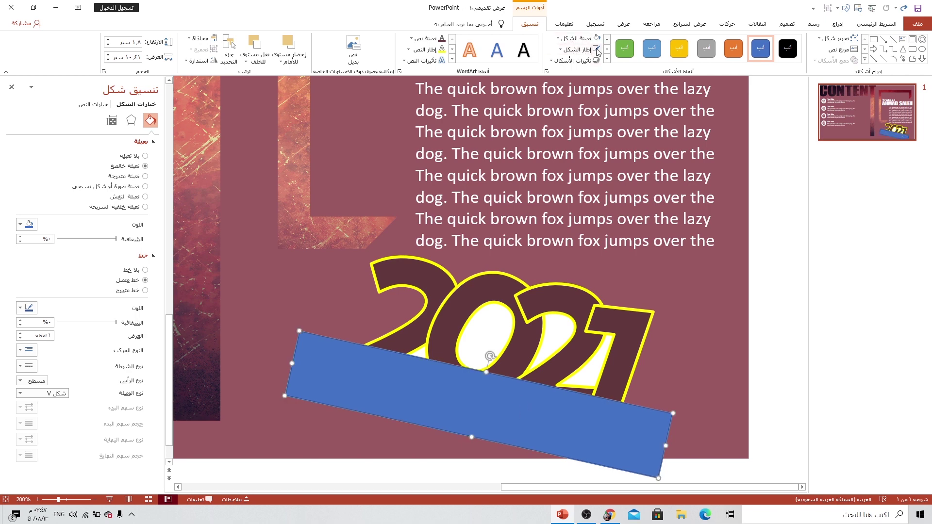
Fill the rectangle with the maroon background colour sampled by eyedropper.
{"action": "left_click", "coordinate": [577, 38]}
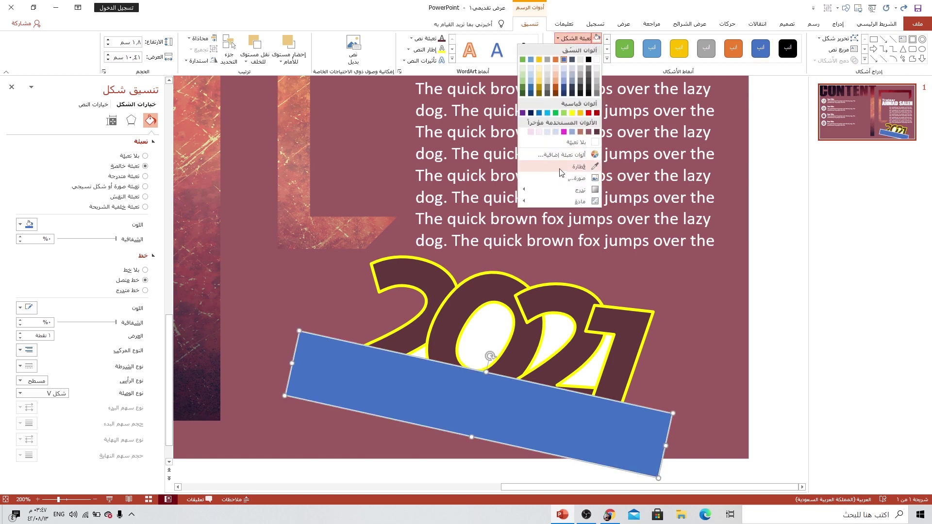
{"action": "left_click", "coordinate": [561, 167]}
{"action": "left_click", "coordinate": [335, 320]}
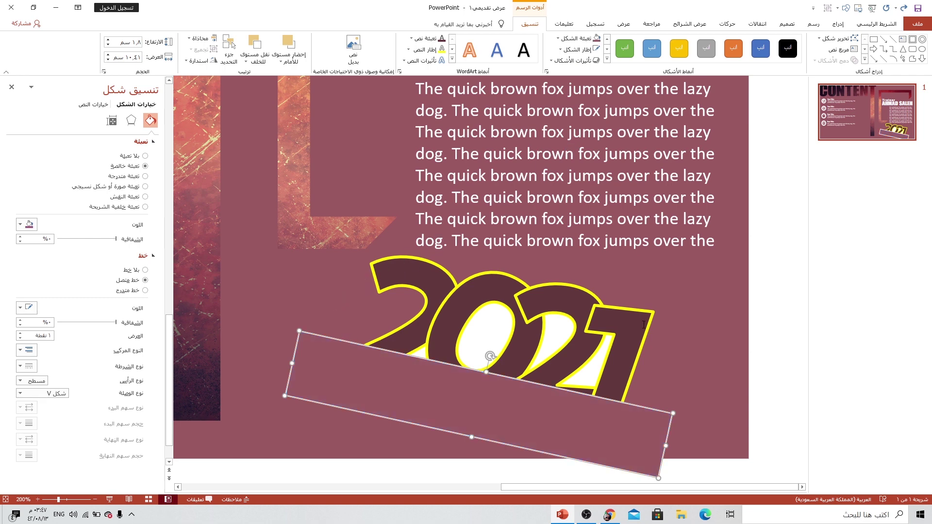
Remove the band's outline and give it an Outer Offset Top shadow.
{"action": "left_click", "coordinate": [577, 49]}
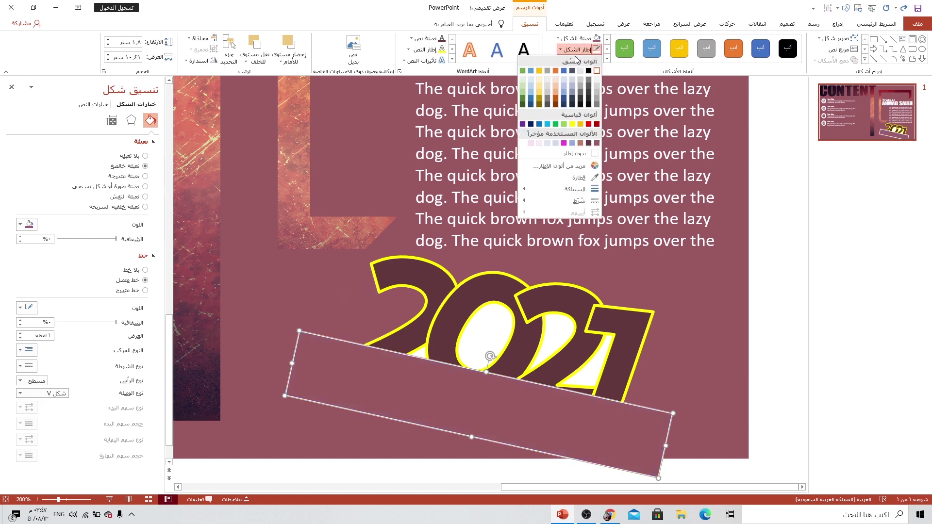
{"action": "left_click", "coordinate": [564, 155]}
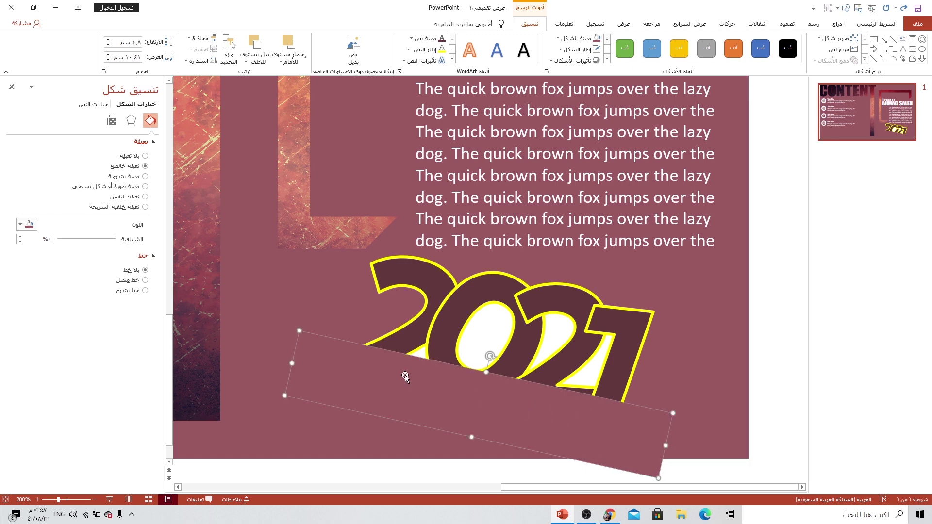
{"action": "left_click", "coordinate": [131, 120]}
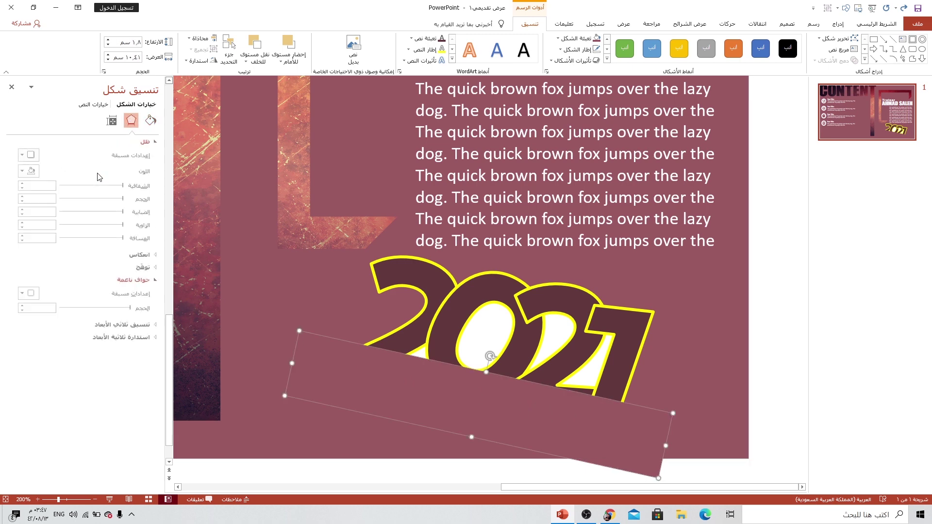
{"action": "left_click", "coordinate": [27, 154]}
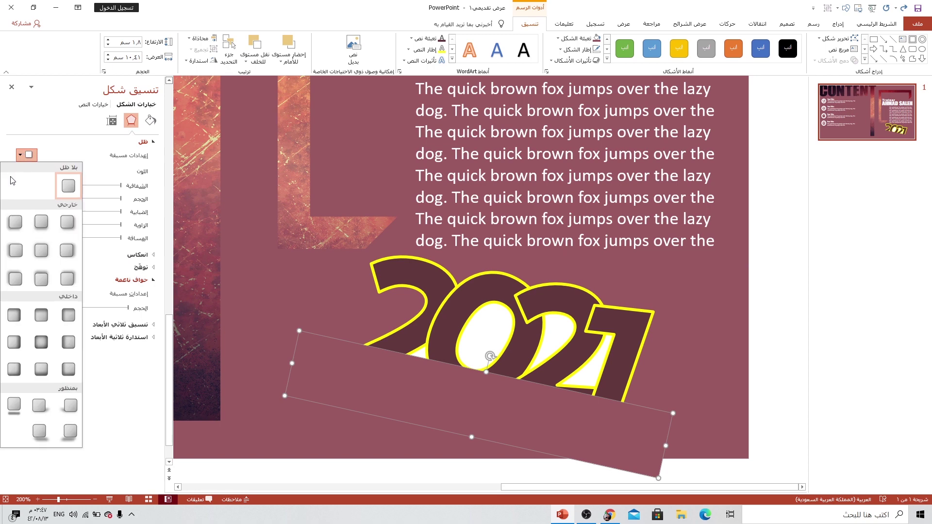
{"action": "left_click", "coordinate": [41, 279]}
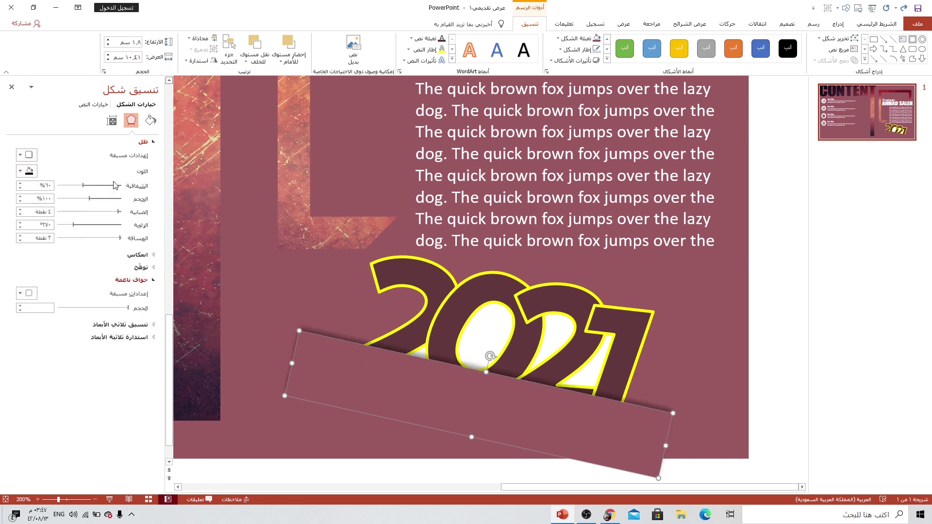
Set the shadow to 61% transparency, 11 pt blur, 2 pt distance, then duplicate the band.
{"action": "left_click_drag", "start_coordinate": [96, 188], "coordinate": [101, 189]}
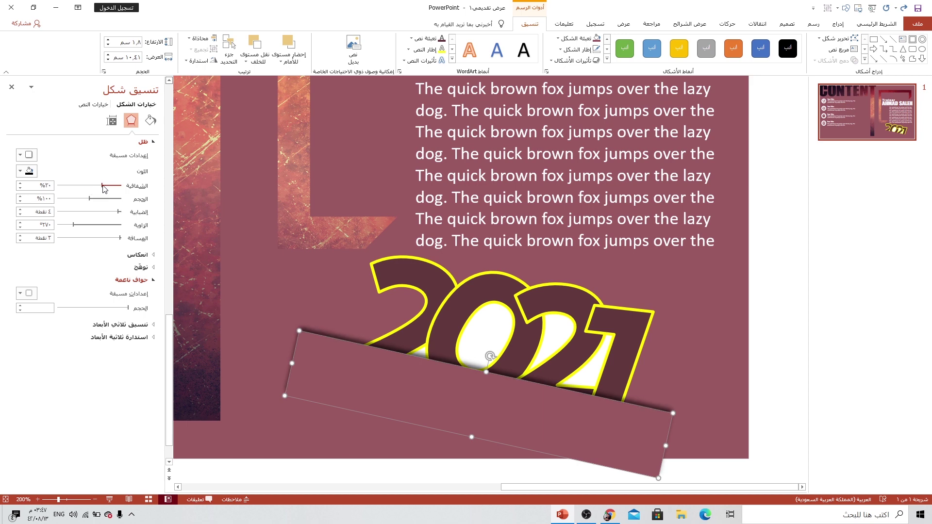
{"action": "left_click_drag", "start_coordinate": [121, 242], "coordinate": [120, 240]}
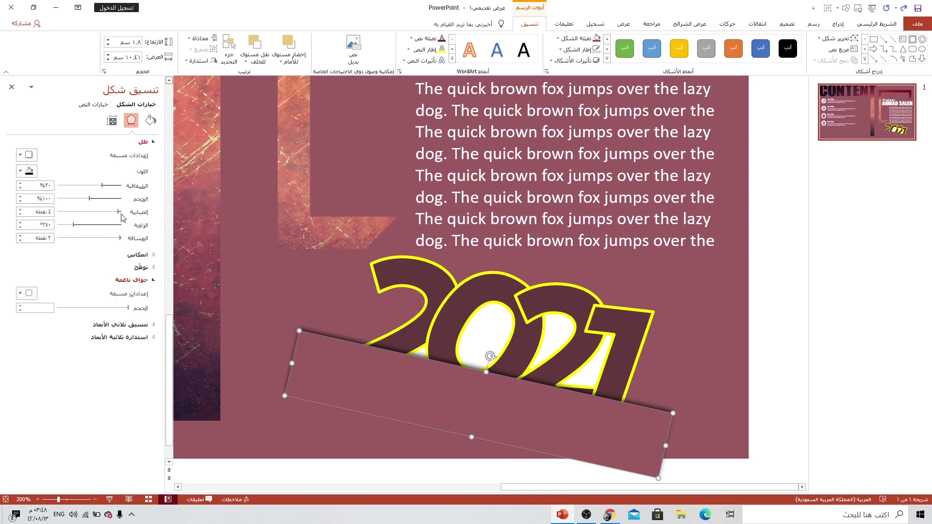
{"action": "left_click_drag", "start_coordinate": [119, 212], "coordinate": [110, 212]}
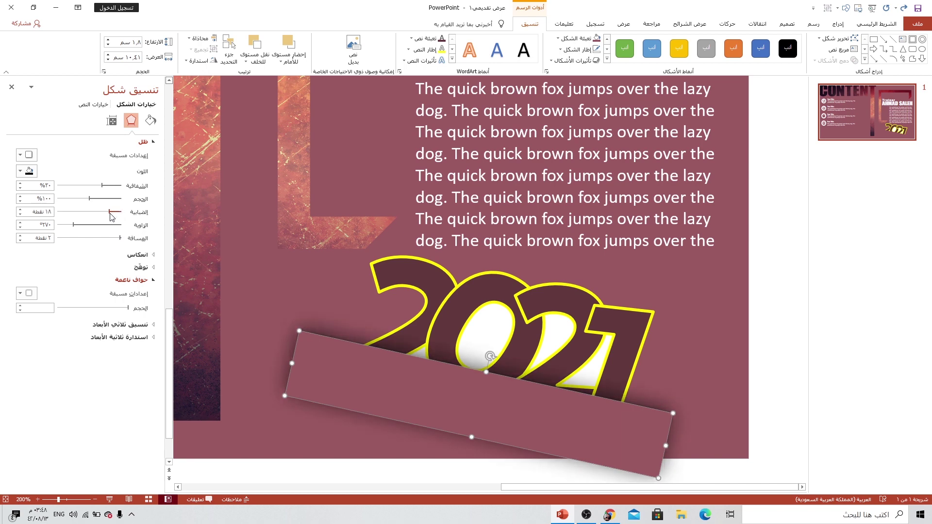
{"action": "left_click_drag", "start_coordinate": [111, 213], "coordinate": [114, 212]}
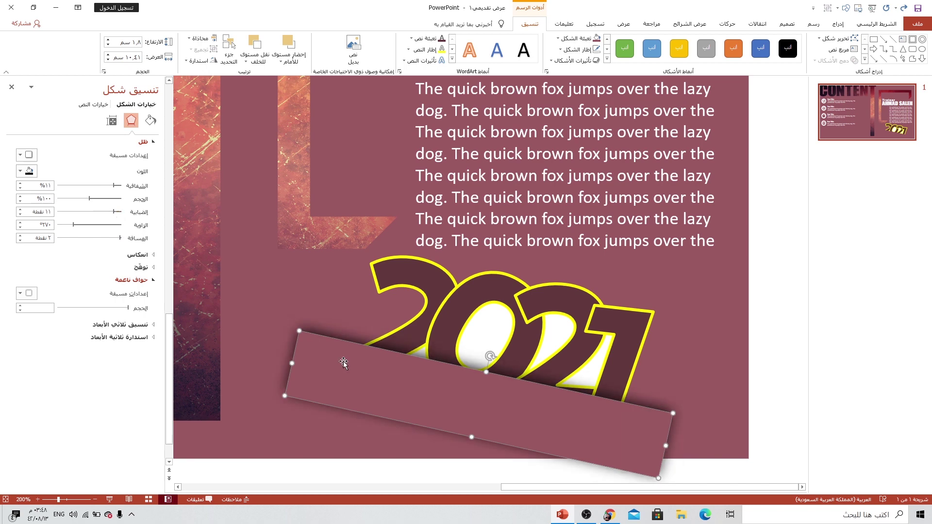
{"action": "left_click_drag", "start_coordinate": [343, 365], "coordinate": [327, 329]}
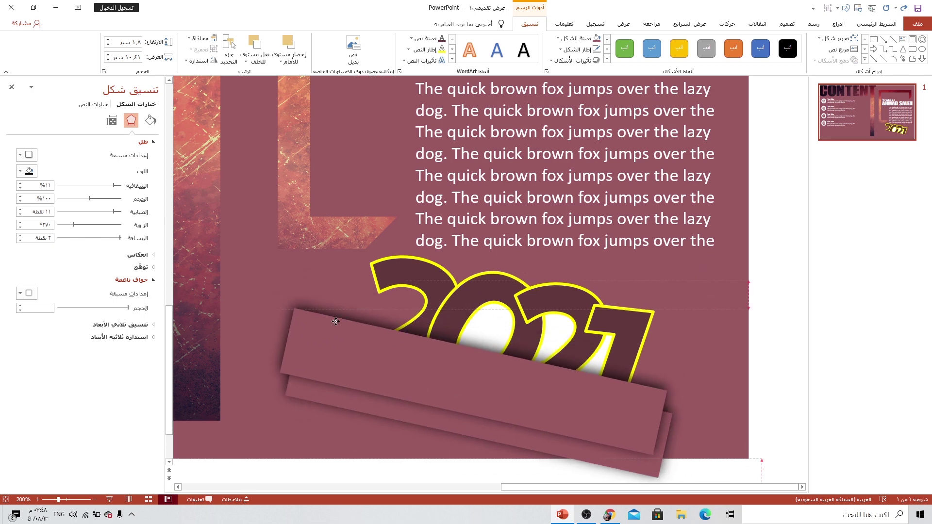
Set the copy to No Shadow and lay it over the original band.
{"action": "left_click", "coordinate": [20, 155]}
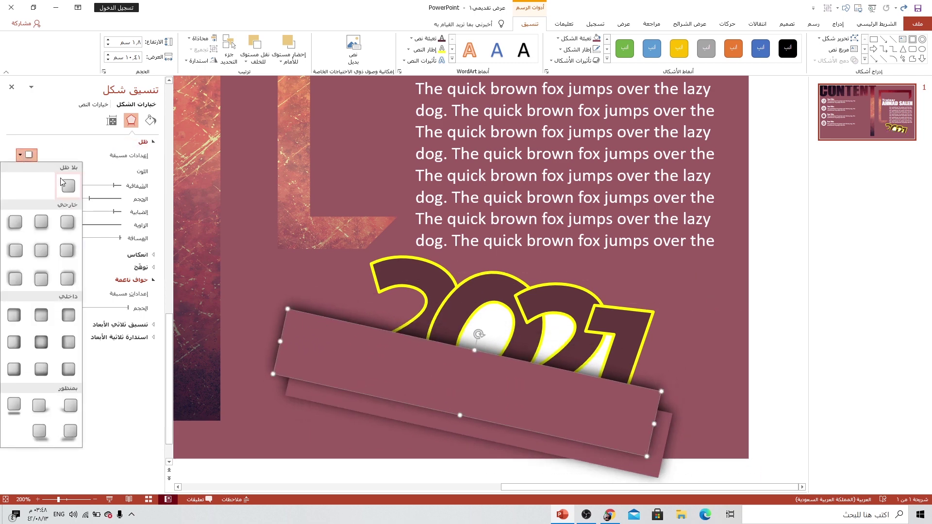
{"action": "left_click", "coordinate": [68, 187]}
{"action": "left_click_drag", "start_coordinate": [440, 403], "coordinate": [462, 412]}
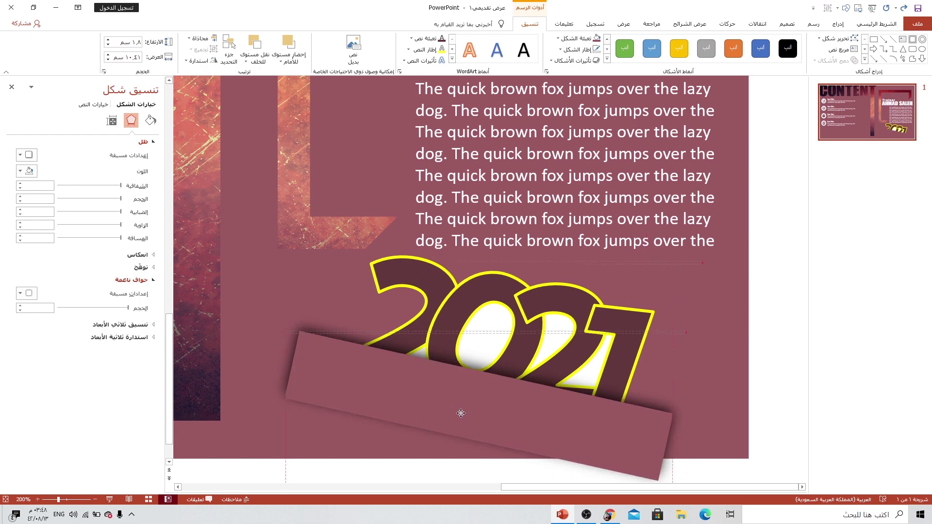
{"action": "mouse_move", "coordinate": [461, 412]}
{"action": "left_mouse_down"}
{"action": "mouse_move", "coordinate": [462, 403]}
{"action": "mouse_move", "coordinate": [460, 410]}
{"action": "left_mouse_up"}
Stretch the copy to about 13.6 cm wide and 2.5 cm tall, nudging it up slightly.
{"action": "left_click_drag", "start_coordinate": [667, 445], "coordinate": [729, 445]}
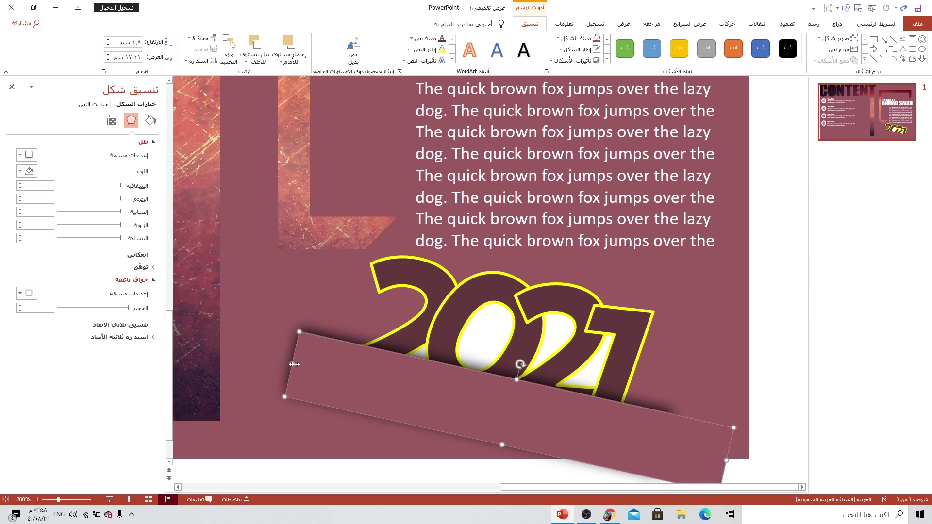
{"action": "left_click_drag", "start_coordinate": [294, 364], "coordinate": [238, 353]}
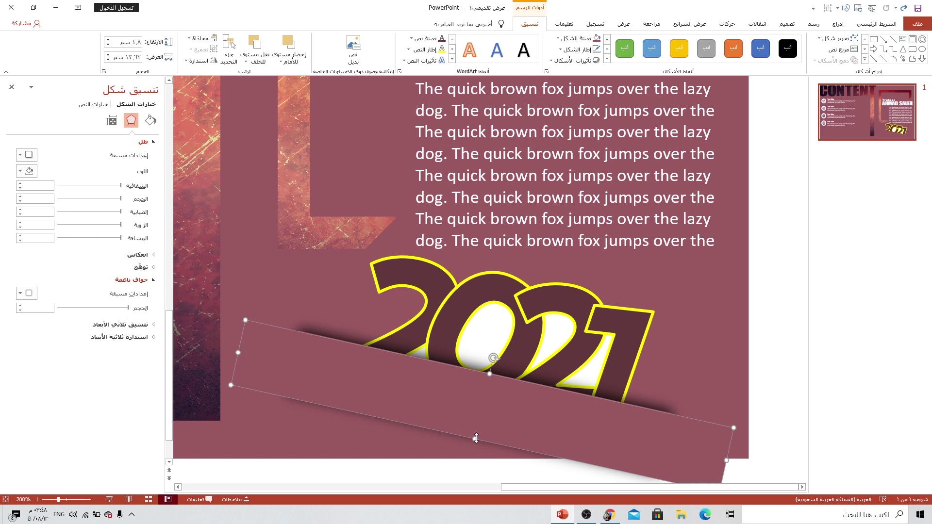
{"action": "left_click_drag", "start_coordinate": [475, 439], "coordinate": [470, 462]}
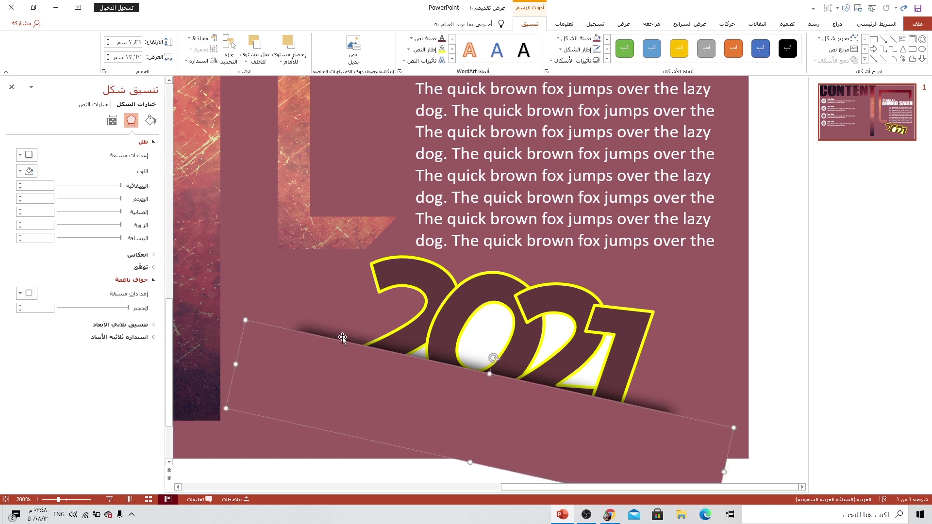
{"action": "key", "text": "ctrl+Up"}
{"action": "key", "text": "ctrl+Up"}
{"action": "left_click", "coordinate": [759, 311]}
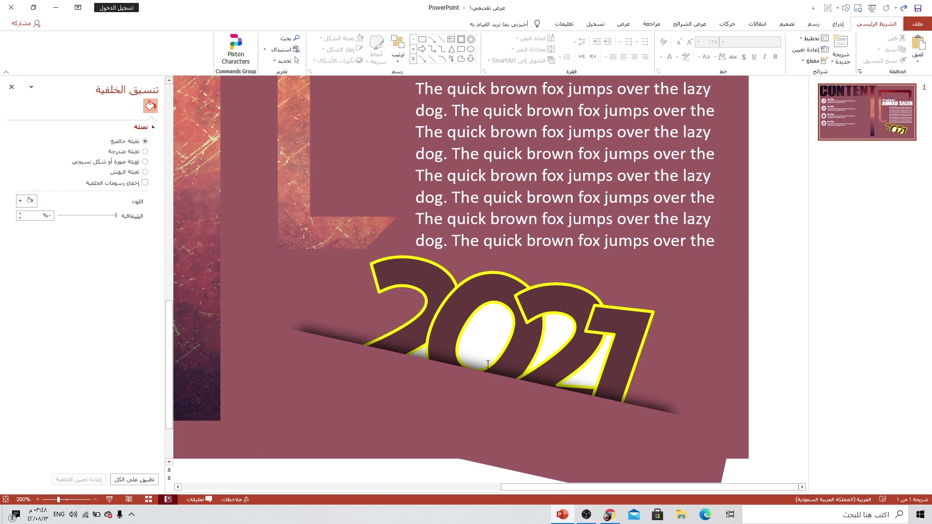
{"action": "scroll", "coordinate": [488, 364], "scroll_direction": "down", "scroll_amount": 3, "text": "ctrl"}
{"action": "scroll", "coordinate": [488, 364], "scroll_direction": "down", "scroll_amount": 3, "text": "ctrl"}
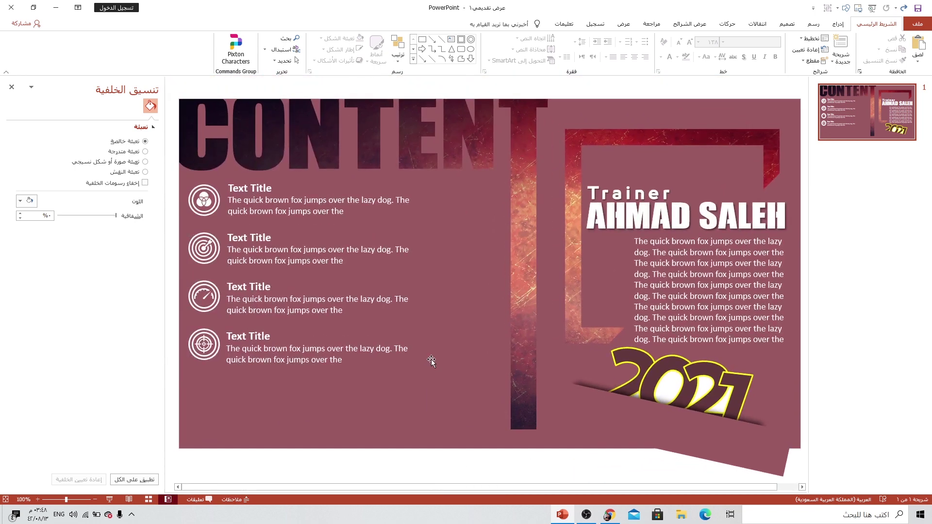
{"action": "scroll", "coordinate": [431, 359], "scroll_direction": "down", "scroll_amount": 2, "text": "ctrl"}
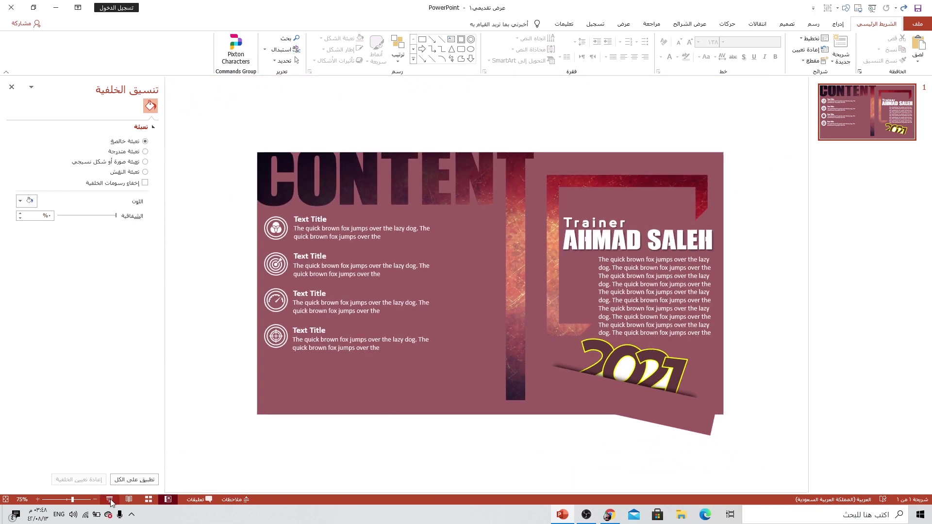
{"action": "left_click", "coordinate": [109, 500]}
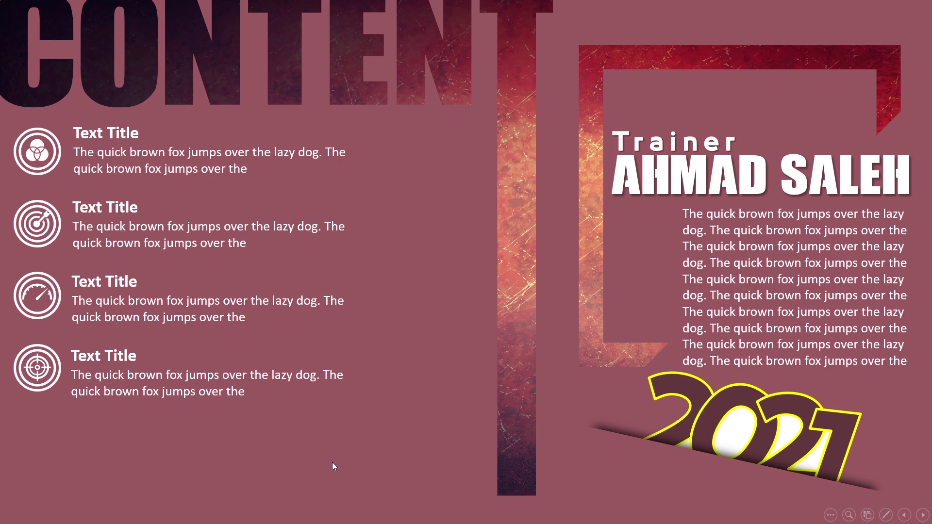
{"action": "key", "text": "Escape"}
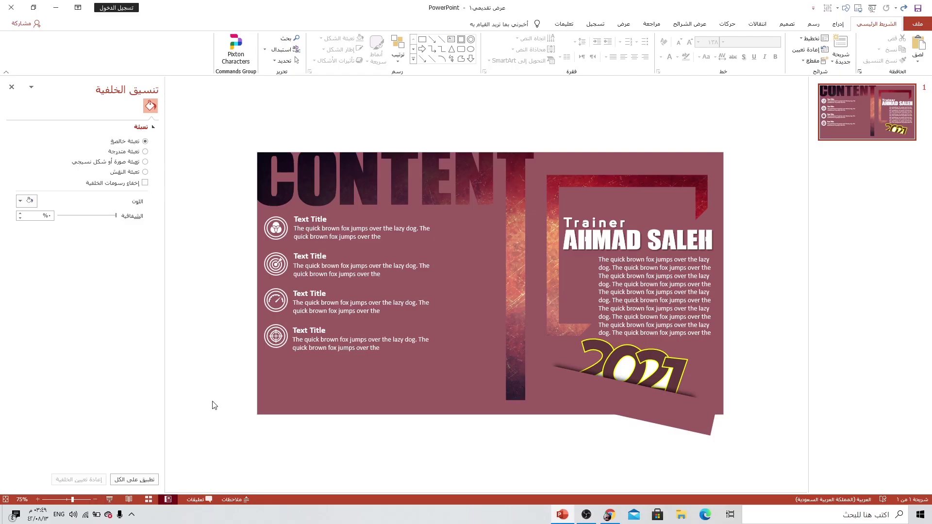
Zoom to 200% on the slide's empty bottom-left corner with the Insert commands showing.
{"action": "left_click", "coordinate": [281, 403]}
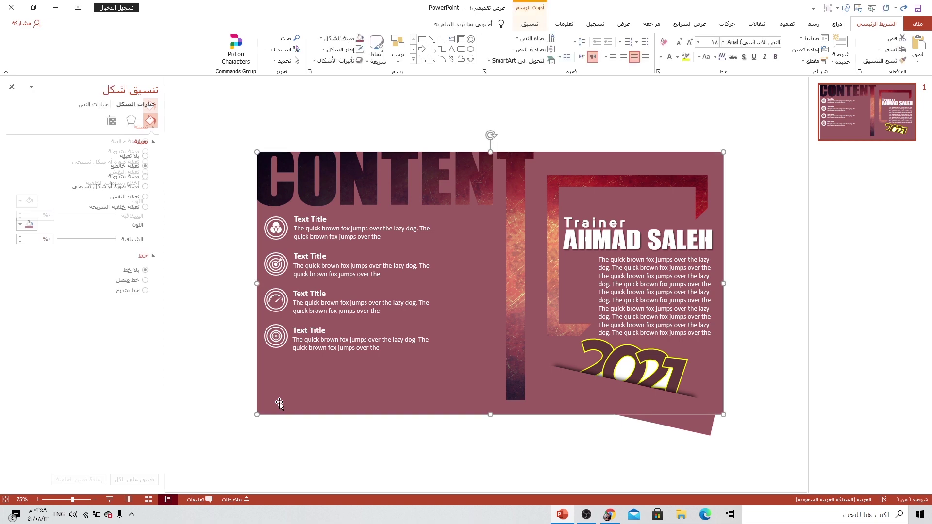
{"action": "scroll", "coordinate": [276, 401], "scroll_direction": "up", "scroll_amount": 3, "text": "ctrl"}
{"action": "scroll", "coordinate": [277, 401], "scroll_direction": "up", "scroll_amount": 3, "text": "ctrl"}
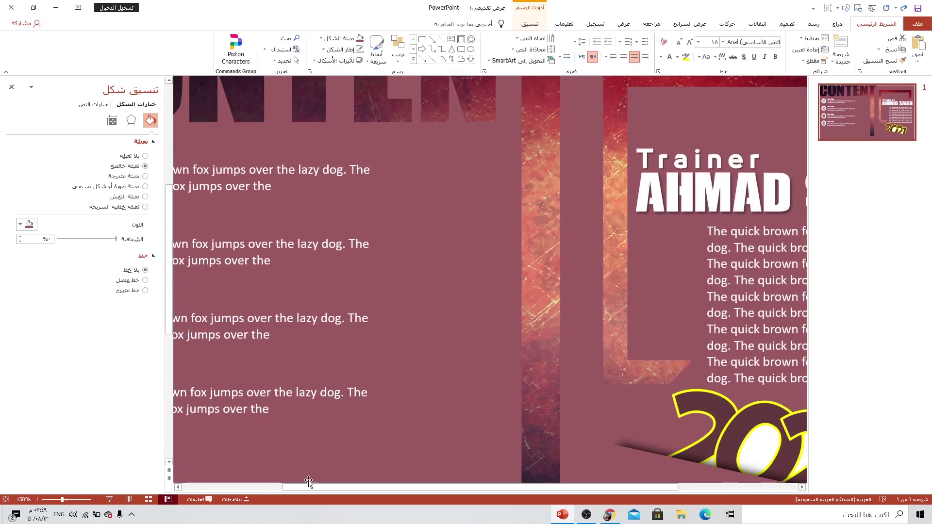
{"action": "left_click_drag", "start_coordinate": [308, 487], "coordinate": [206, 487]}
{"action": "scroll", "coordinate": [258, 419], "scroll_direction": "down", "scroll_amount": 1}
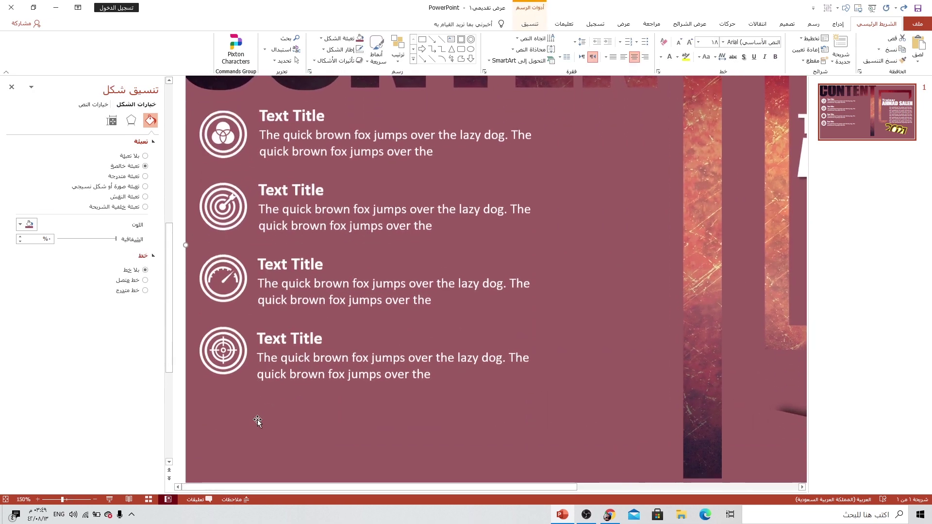
{"action": "scroll", "coordinate": [257, 420], "scroll_direction": "down", "scroll_amount": 2}
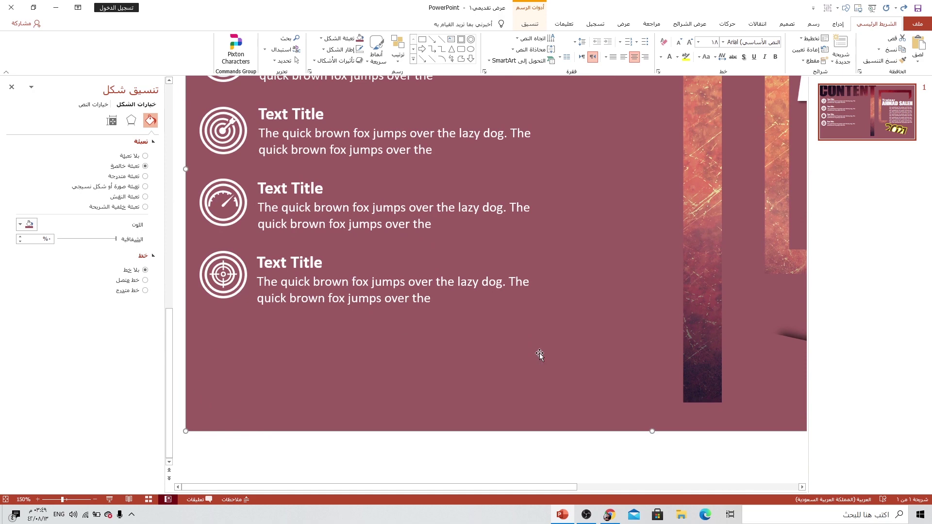
{"action": "scroll", "coordinate": [375, 380], "scroll_direction": "up", "scroll_amount": 4, "text": "ctrl"}
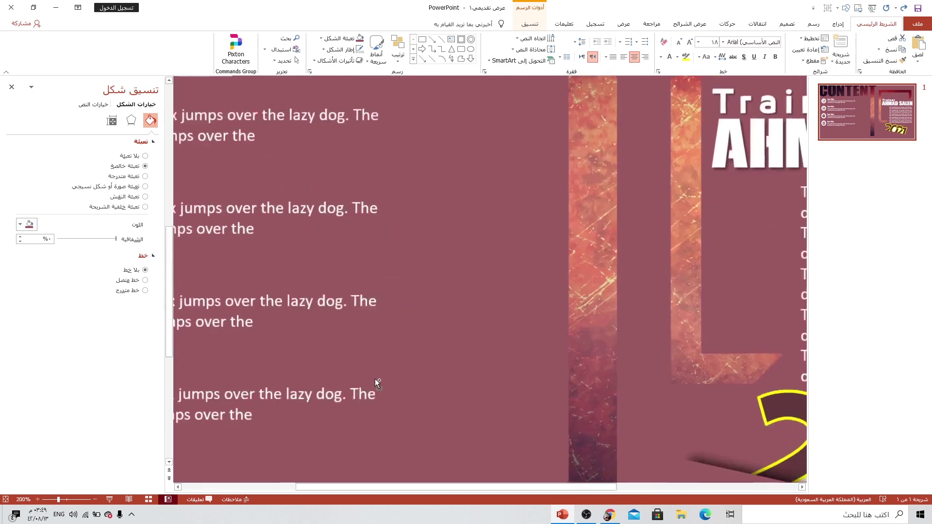
{"action": "left_click_drag", "start_coordinate": [374, 487], "coordinate": [224, 488]}
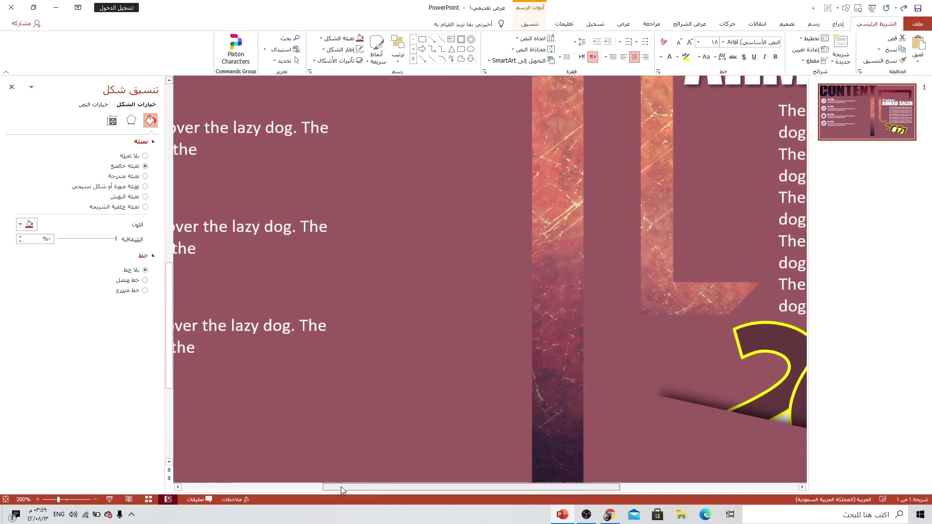
{"action": "scroll", "coordinate": [310, 418], "scroll_direction": "down", "scroll_amount": 1}
{"action": "scroll", "coordinate": [310, 418], "scroll_direction": "down", "scroll_amount": 1}
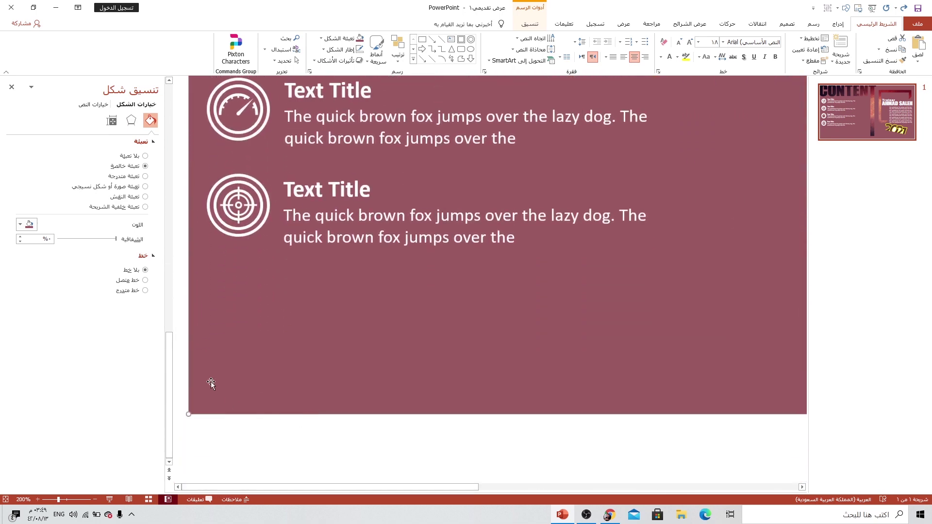
{"action": "left_click", "coordinate": [837, 24]}
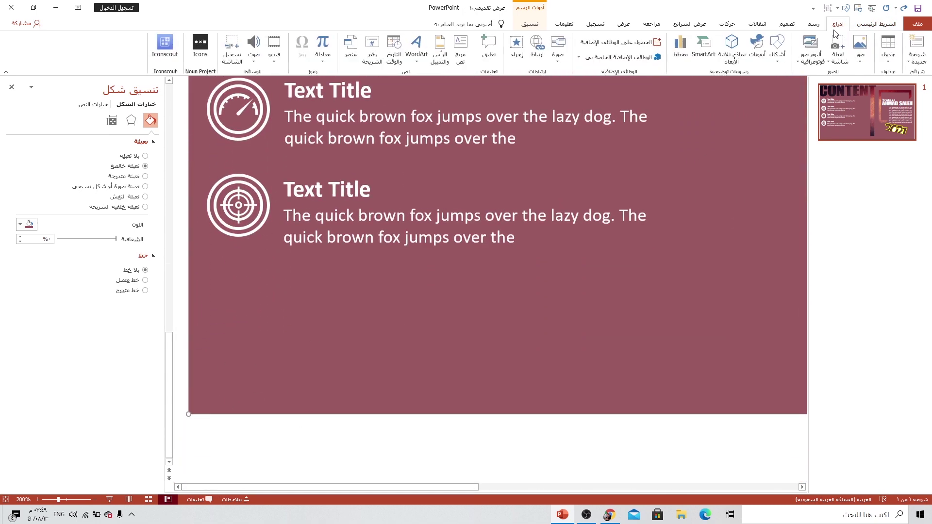
Draw a small blue square without an outline near the bottom-left corner.
{"action": "left_click", "coordinate": [777, 49]}
{"action": "left_click", "coordinate": [734, 83]}
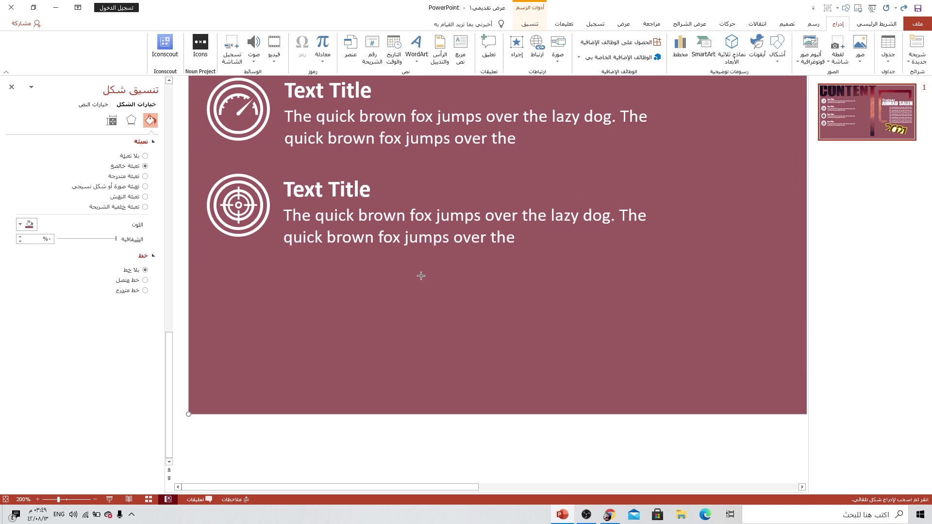
{"action": "left_click_drag", "start_coordinate": [224, 333], "coordinate": [262, 363]}
{"action": "left_click_drag", "start_coordinate": [236, 348], "coordinate": [206, 384]}
{"action": "left_click", "coordinate": [575, 49]}
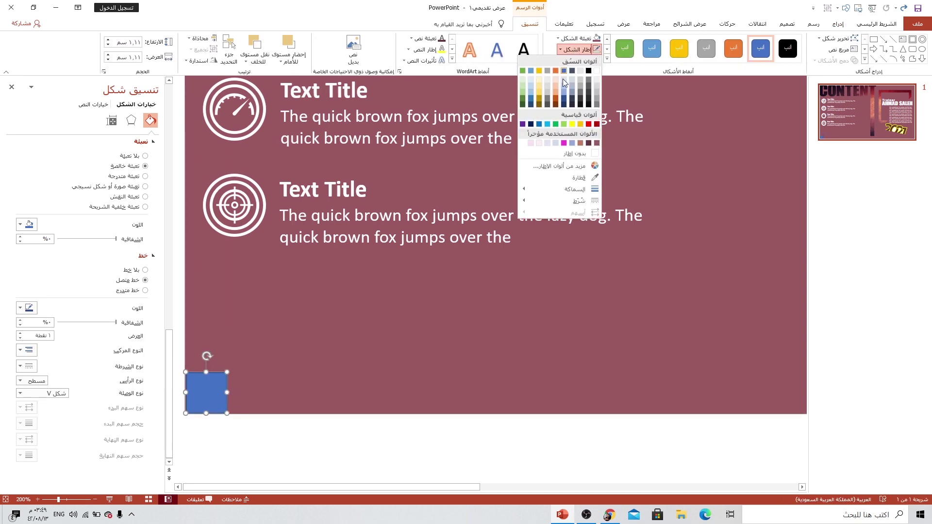
{"action": "left_click", "coordinate": [558, 155]}
Snap the square to the bottom-left corner and place a copy right beside it.
{"action": "mouse_move", "coordinate": [223, 379]}
{"action": "left_mouse_down"}
{"action": "mouse_move", "coordinate": [206, 380]}
{"action": "mouse_move", "coordinate": [206, 389]}
{"action": "left_mouse_up"}
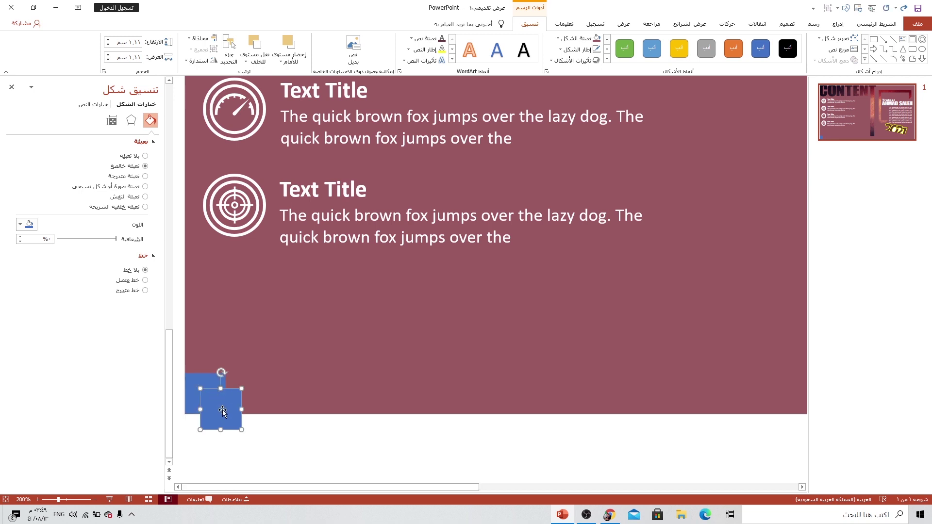
{"action": "left_click_drag", "start_coordinate": [217, 388], "coordinate": [246, 394]}
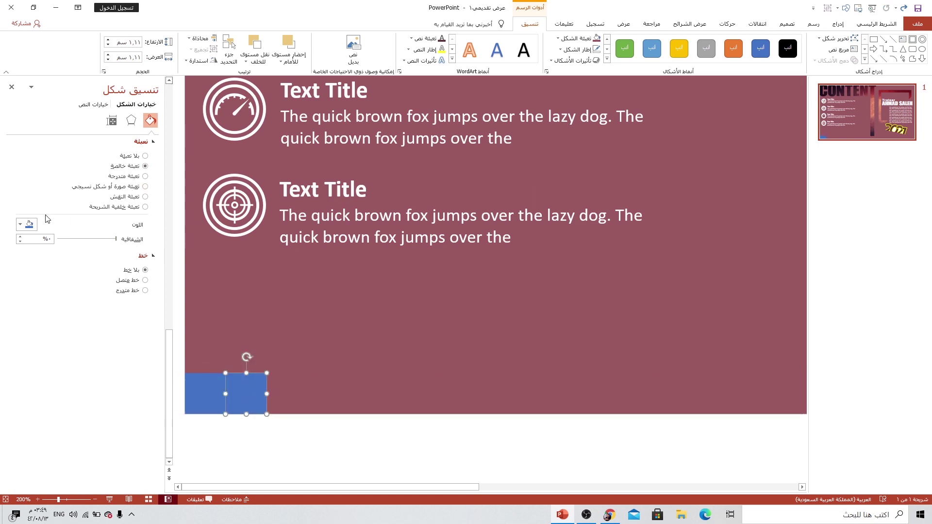
{"action": "left_click", "coordinate": [28, 225]}
Recolour the copied square a darker maroon using the More Colors luminance slider.
{"action": "left_click", "coordinate": [63, 338]}
{"action": "left_click", "coordinate": [308, 311]}
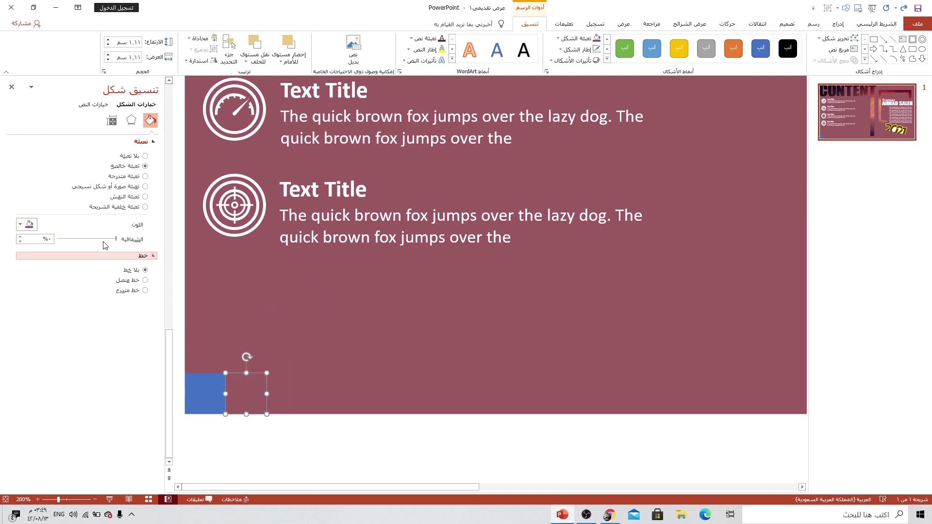
{"action": "left_click", "coordinate": [24, 224]}
{"action": "left_click", "coordinate": [50, 328]}
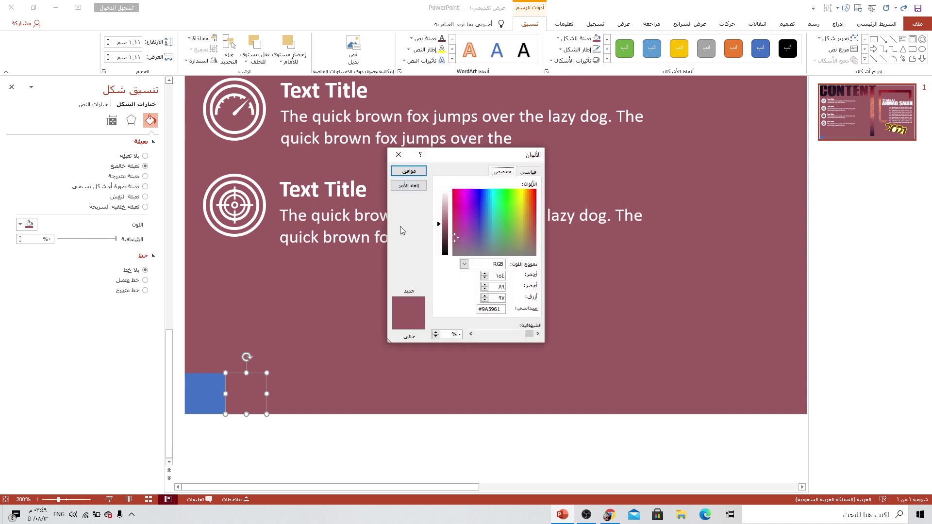
{"action": "left_click_drag", "start_coordinate": [438, 226], "coordinate": [440, 215]}
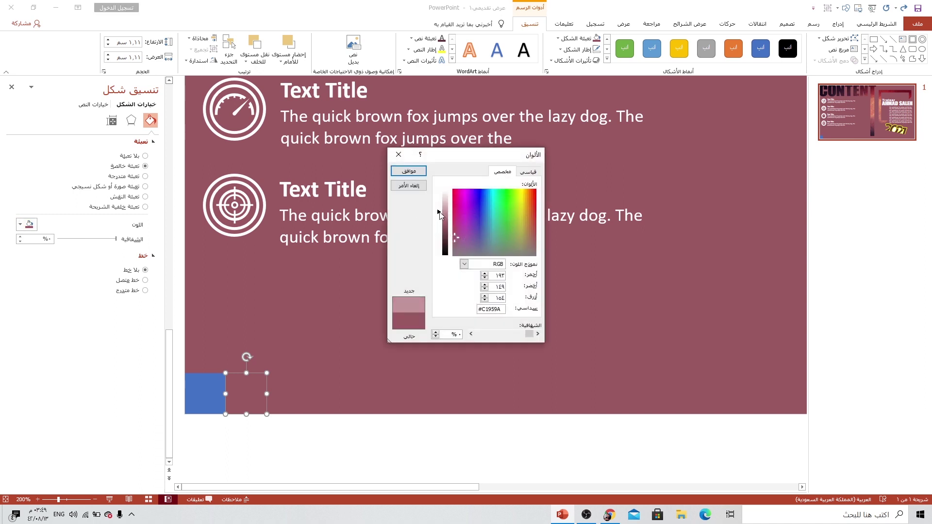
{"action": "left_click_drag", "start_coordinate": [440, 215], "coordinate": [440, 227]}
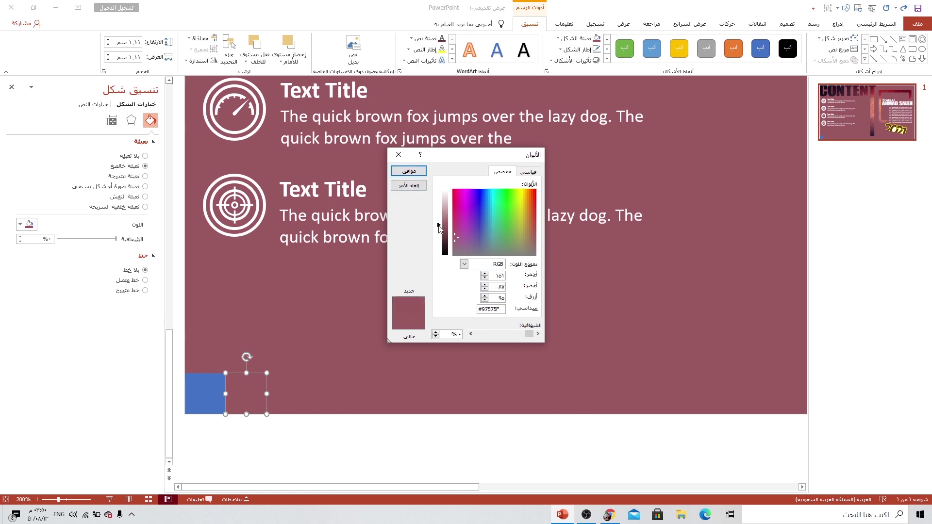
{"action": "left_click", "coordinate": [409, 171]}
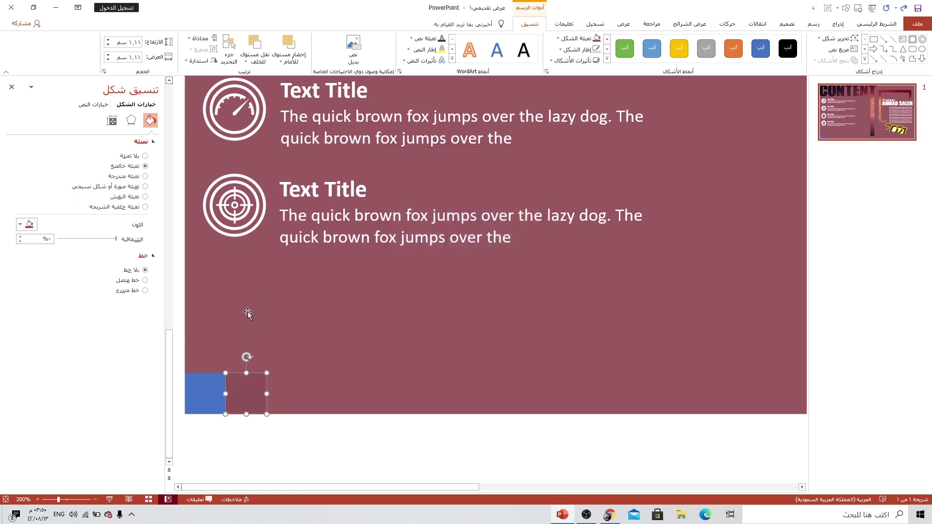
{"action": "left_click", "coordinate": [268, 341]}
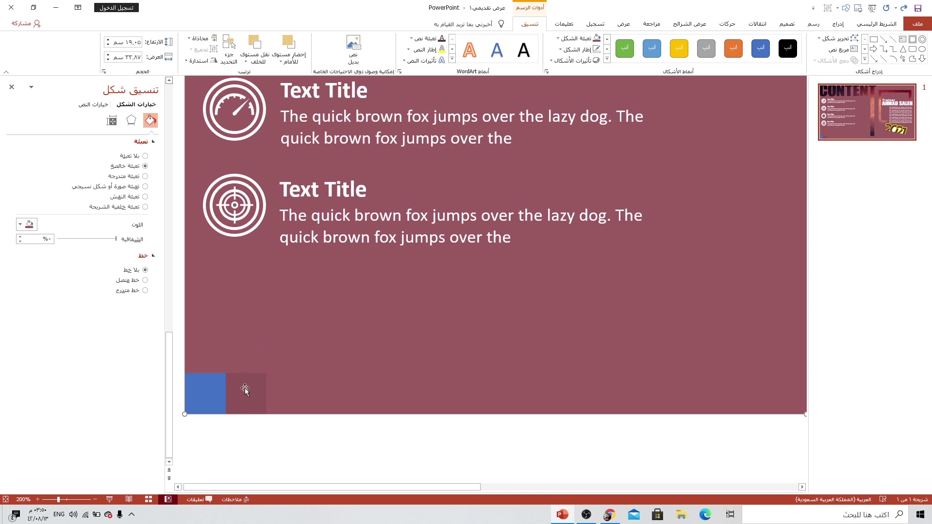
{"action": "left_click", "coordinate": [245, 388]}
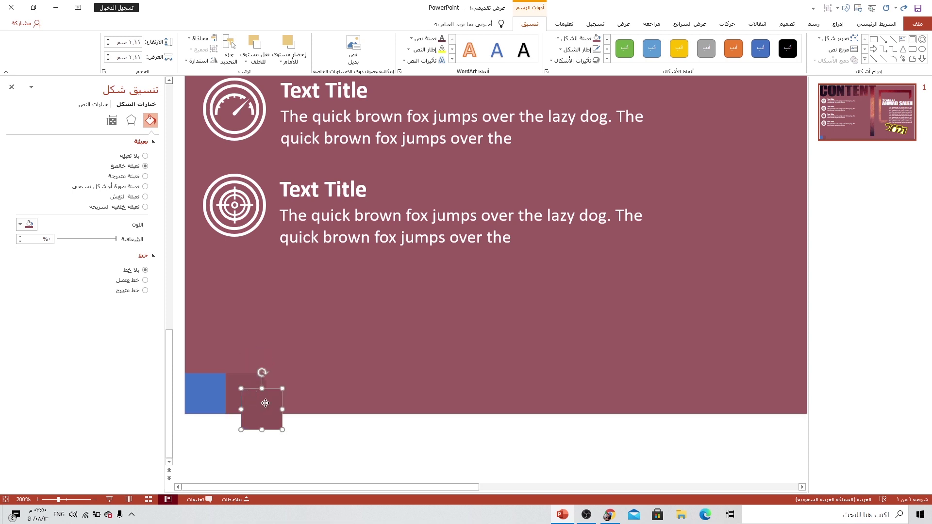
Duplicate the maroon square to its right and fill the copy pale pink.
{"action": "left_click_drag", "start_coordinate": [245, 388], "coordinate": [290, 388]}
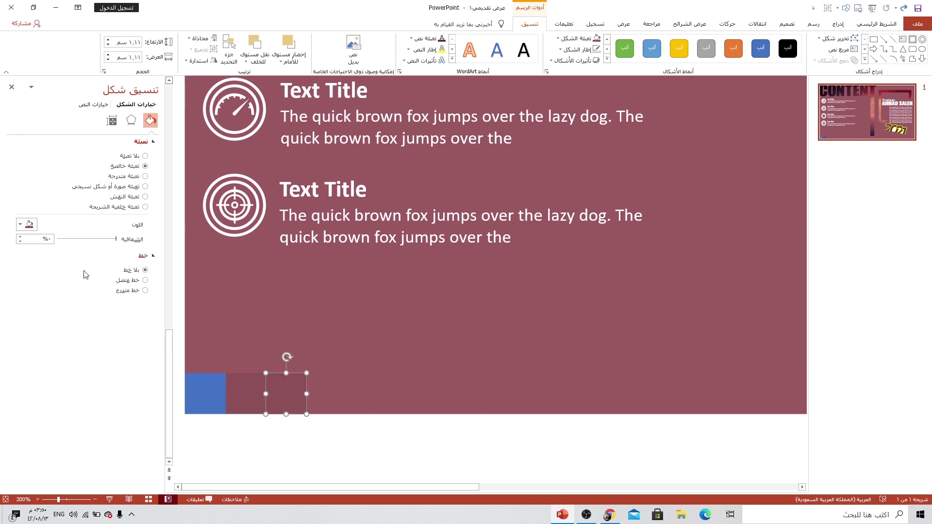
{"action": "left_click", "coordinate": [27, 226]}
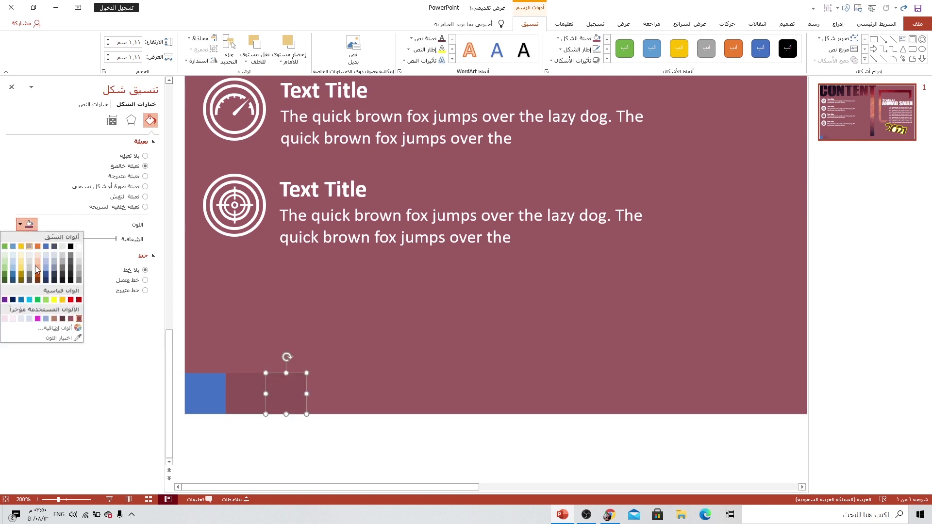
{"action": "left_click", "coordinate": [58, 328]}
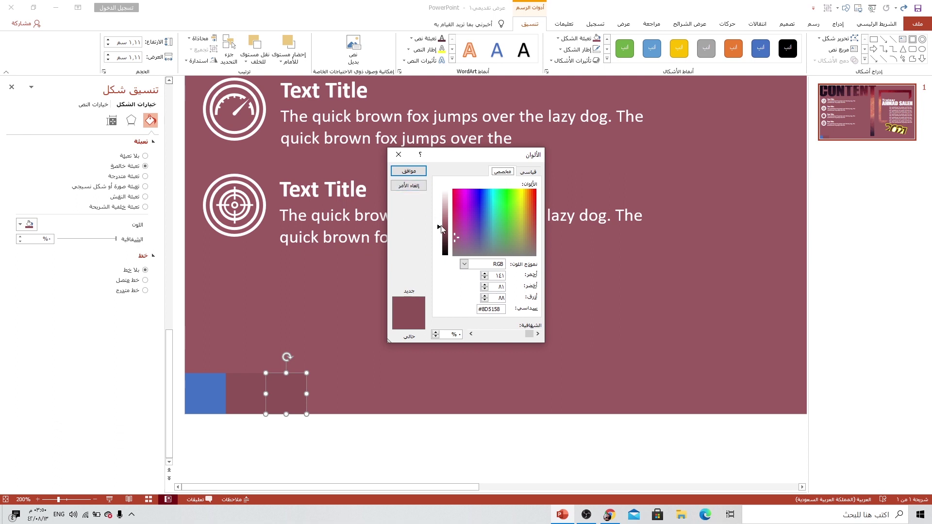
{"action": "left_click_drag", "start_coordinate": [442, 229], "coordinate": [444, 206]}
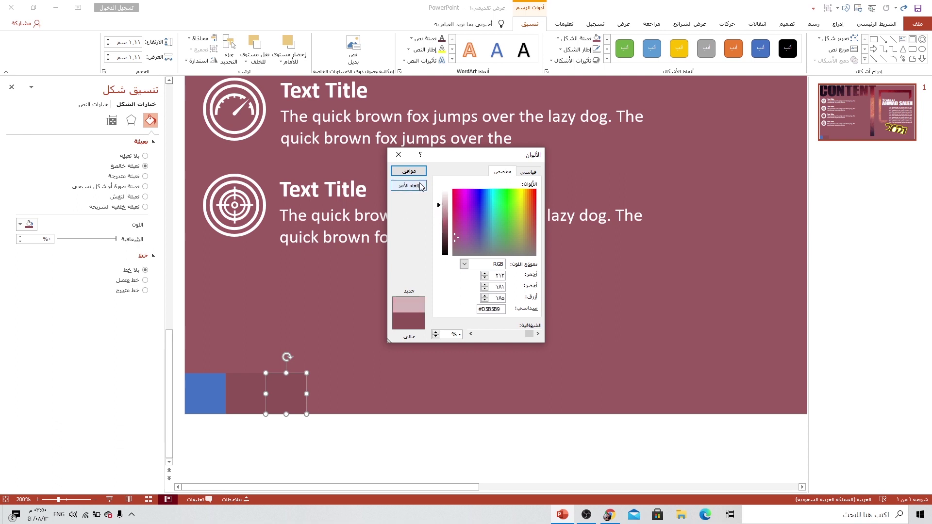
{"action": "left_click", "coordinate": [408, 171]}
{"action": "left_click", "coordinate": [245, 346]}
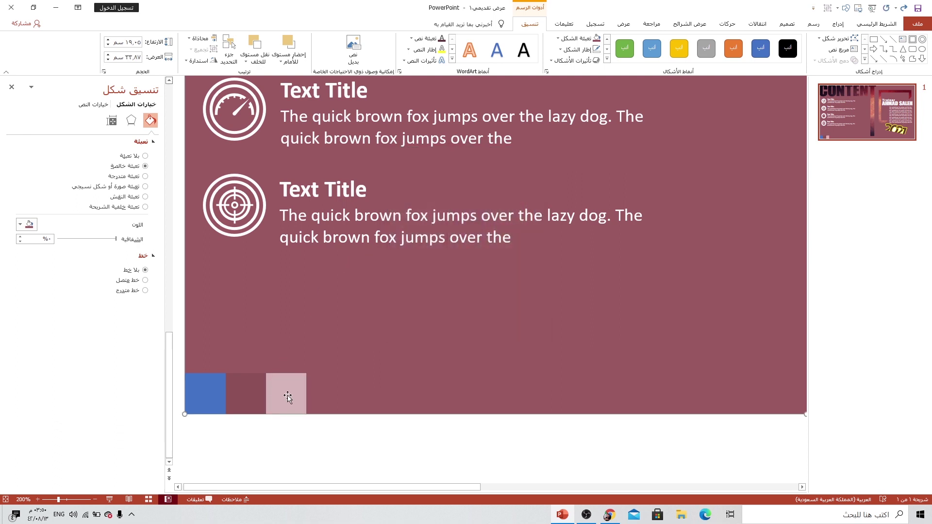
Delete the blue square, leaving the maroon and pink pair.
{"action": "left_click", "coordinate": [252, 385]}
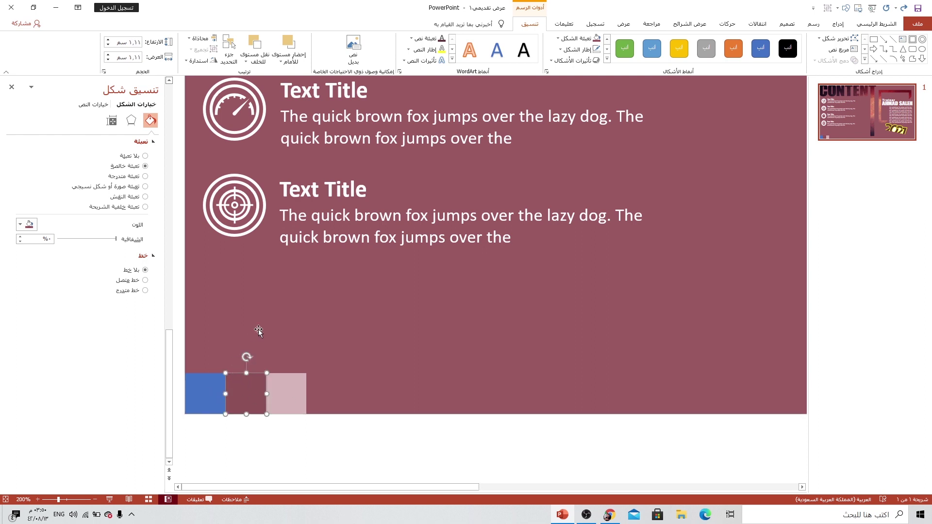
{"action": "left_click", "coordinate": [292, 392]}
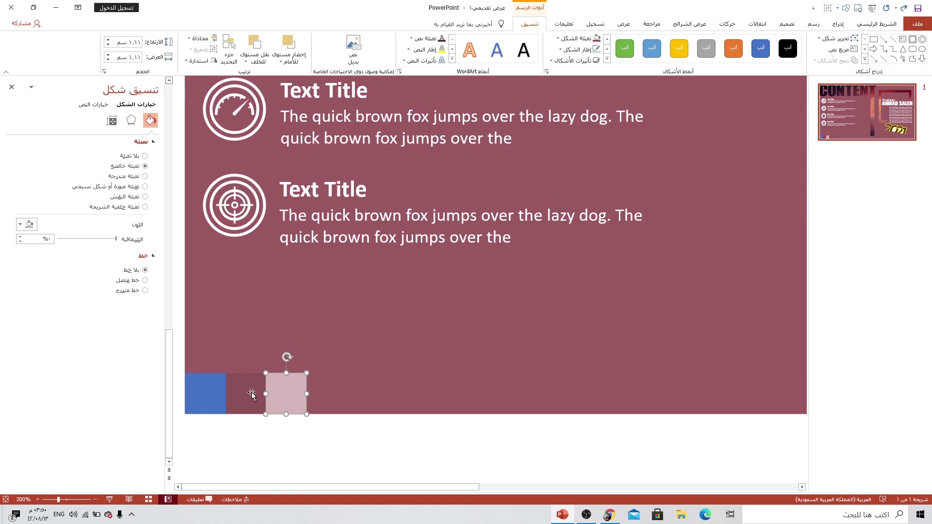
{"action": "left_click", "coordinate": [201, 389]}
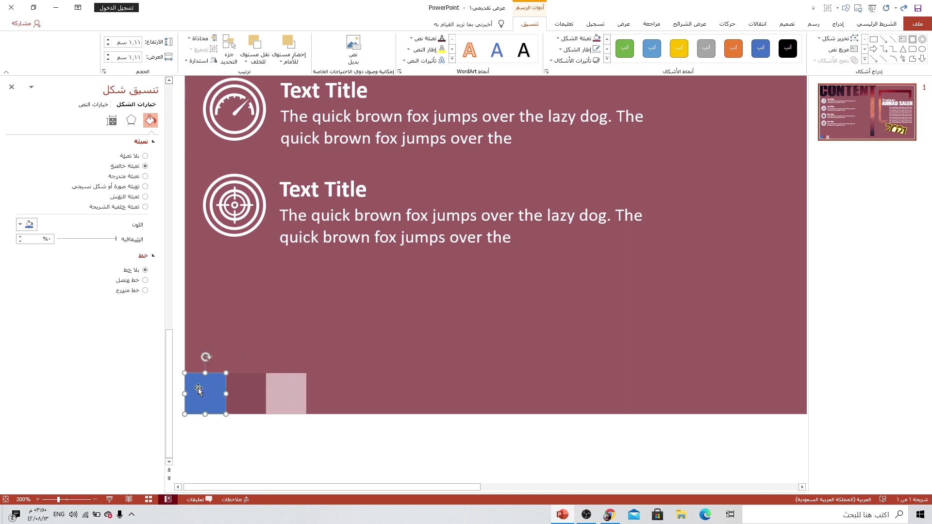
{"action": "key", "text": "Delete"}
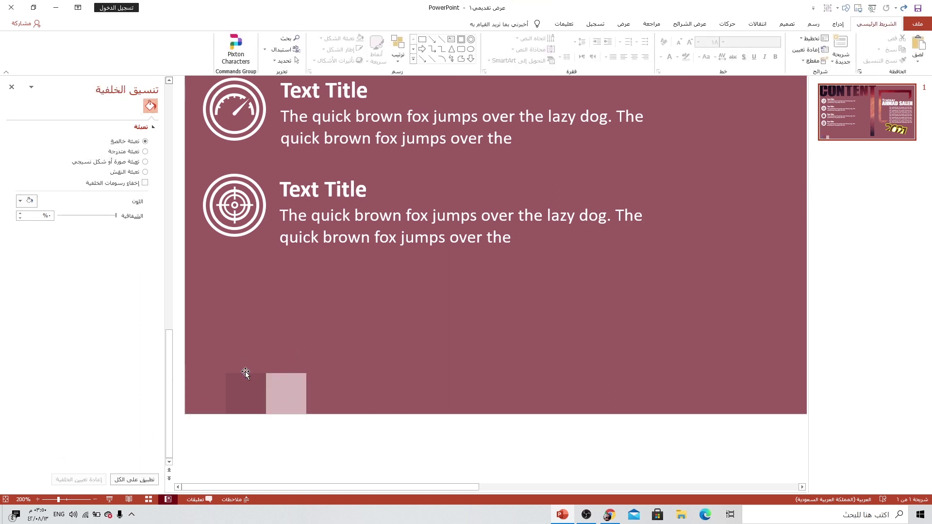
Draw a black oval without outline just above the two squares.
{"action": "left_click", "coordinate": [838, 24]}
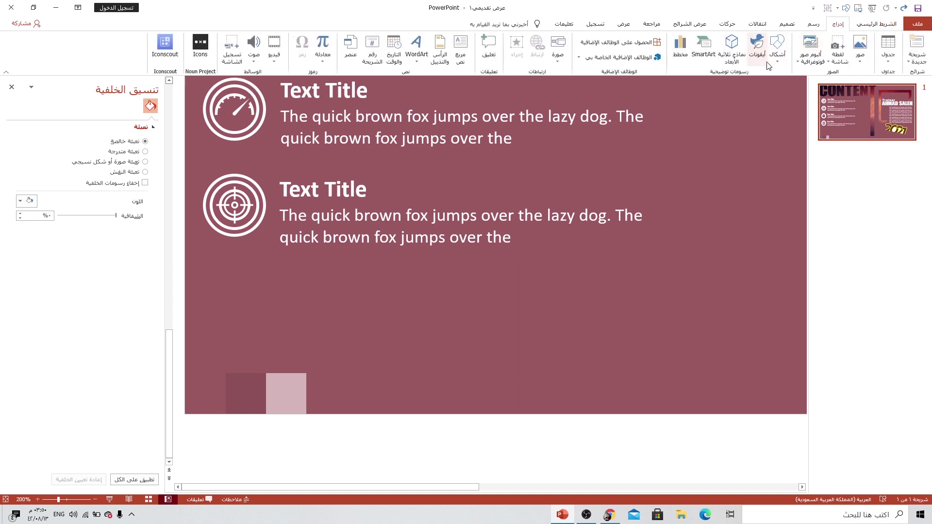
{"action": "left_click", "coordinate": [777, 48]}
{"action": "left_click", "coordinate": [733, 82]}
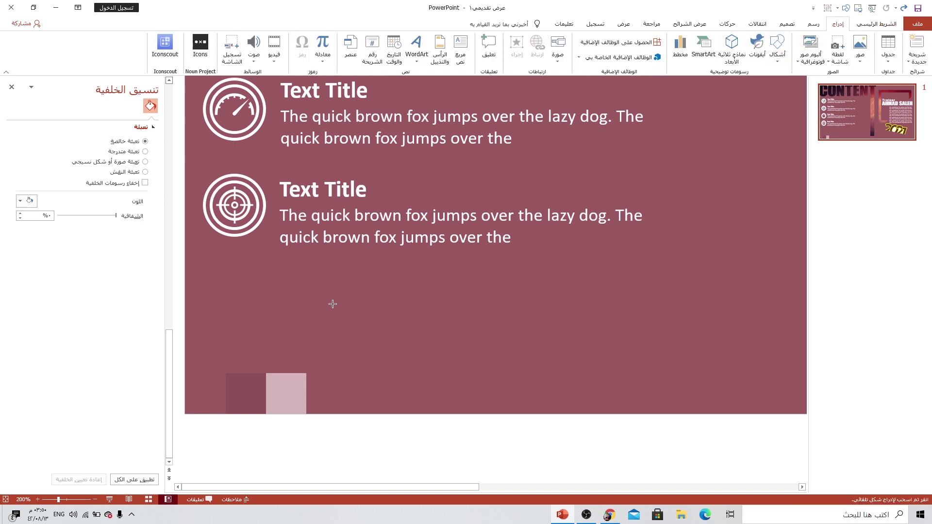
{"action": "left_click_drag", "start_coordinate": [226, 353], "coordinate": [306, 374]}
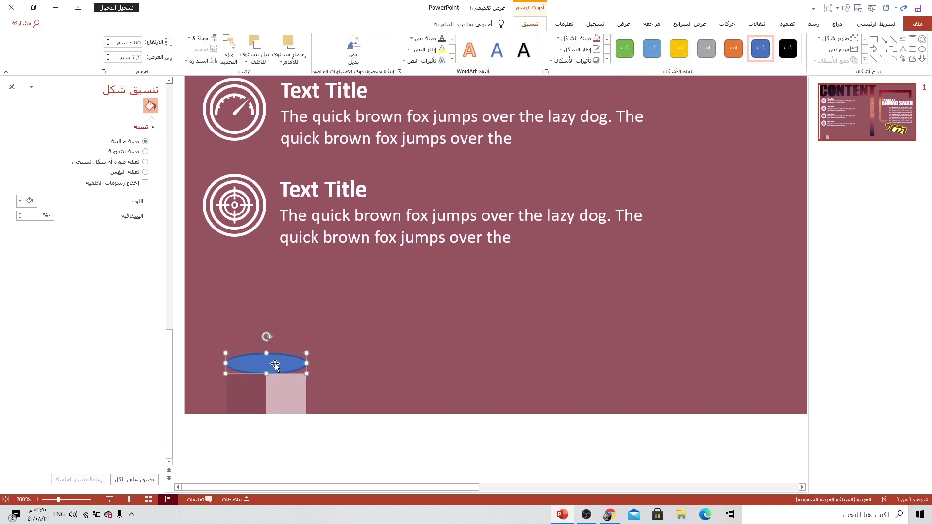
{"action": "left_click", "coordinate": [578, 49]}
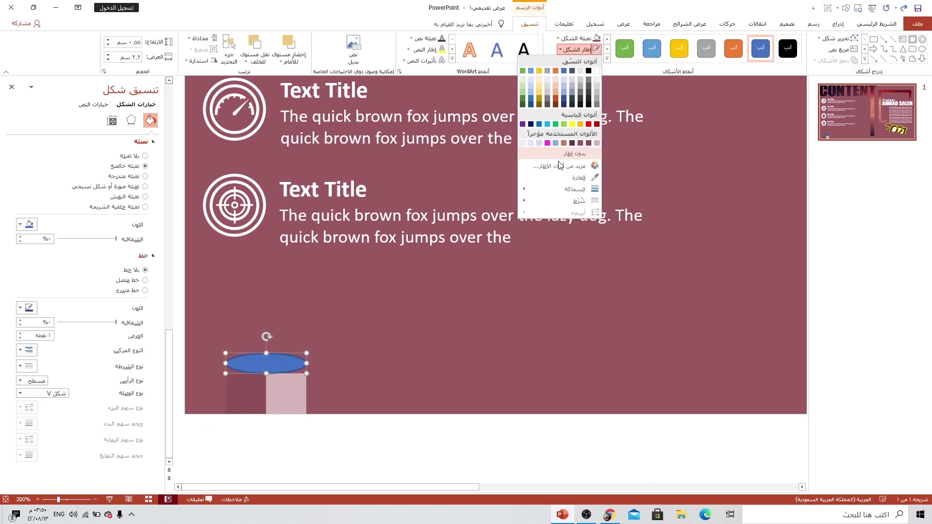
{"action": "left_click", "coordinate": [578, 153]}
{"action": "left_click", "coordinate": [584, 39]}
{"action": "left_click", "coordinate": [588, 54]}
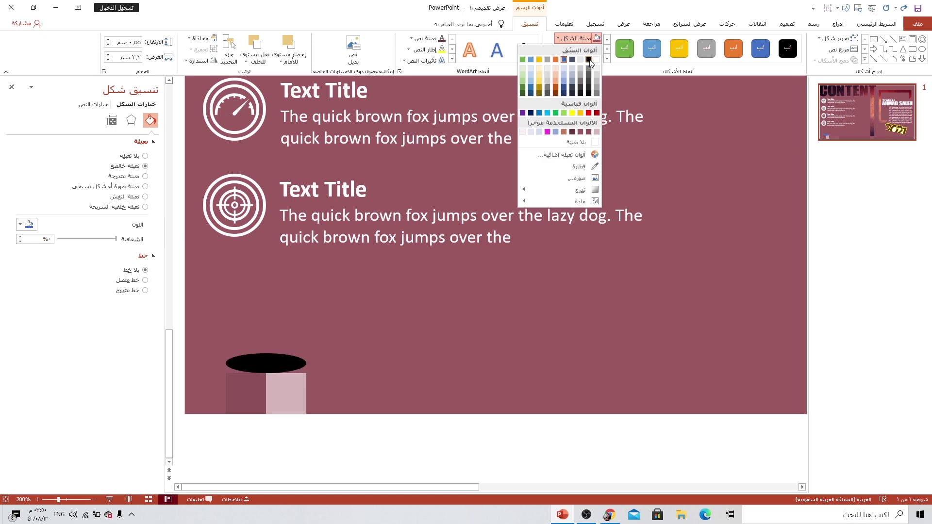
Give the oval 7 pt soft edges and resize it to about 3.5 by 1.01 cm.
{"action": "left_click", "coordinate": [131, 120]}
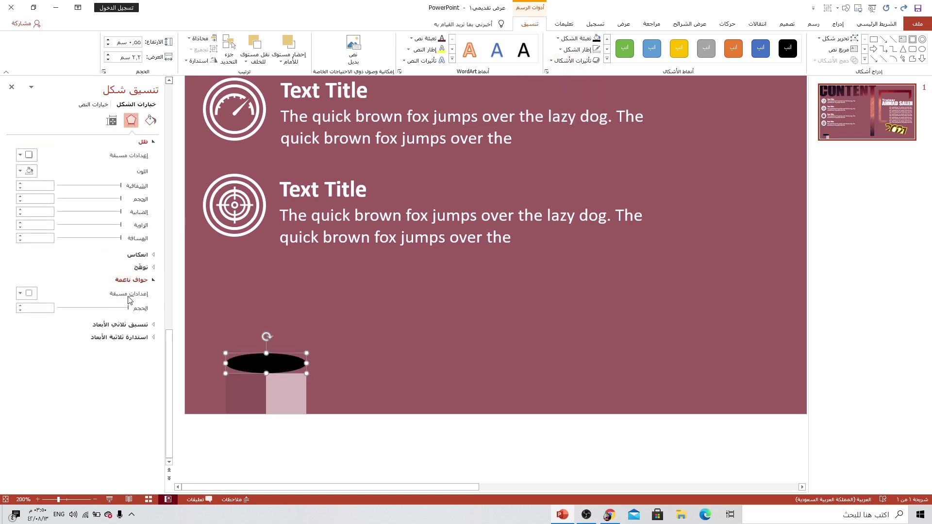
{"action": "left_click_drag", "start_coordinate": [130, 310], "coordinate": [125, 311]}
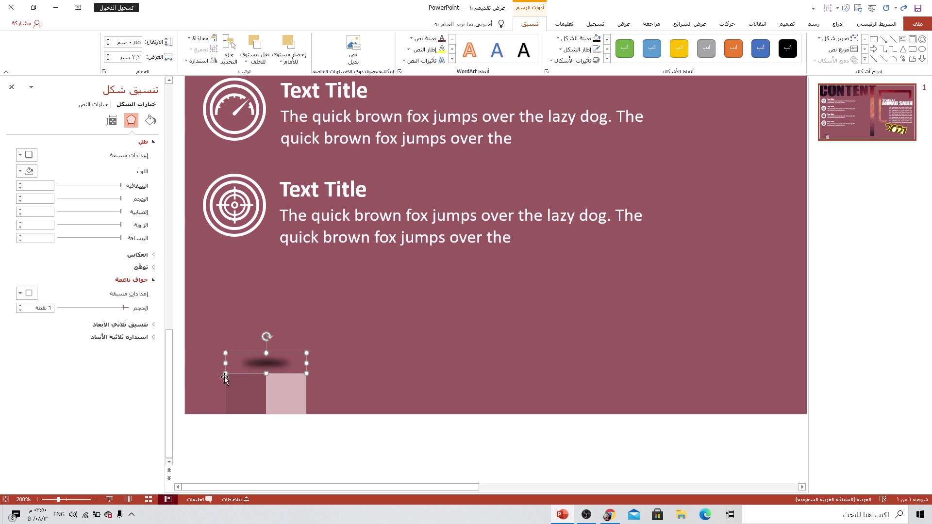
{"action": "left_click_drag", "start_coordinate": [225, 373], "coordinate": [213, 390]}
{"action": "left_click_drag", "start_coordinate": [257, 370], "coordinate": [264, 363]}
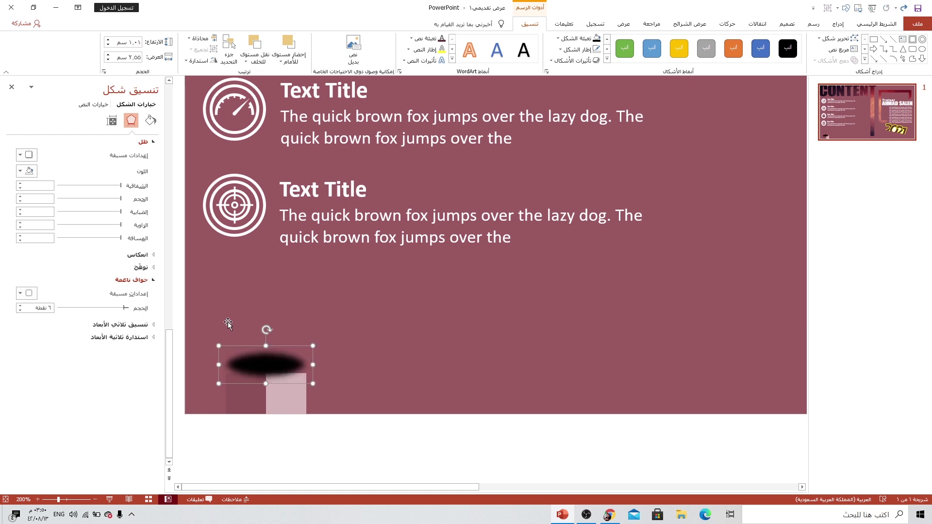
{"action": "left_click", "coordinate": [151, 120]}
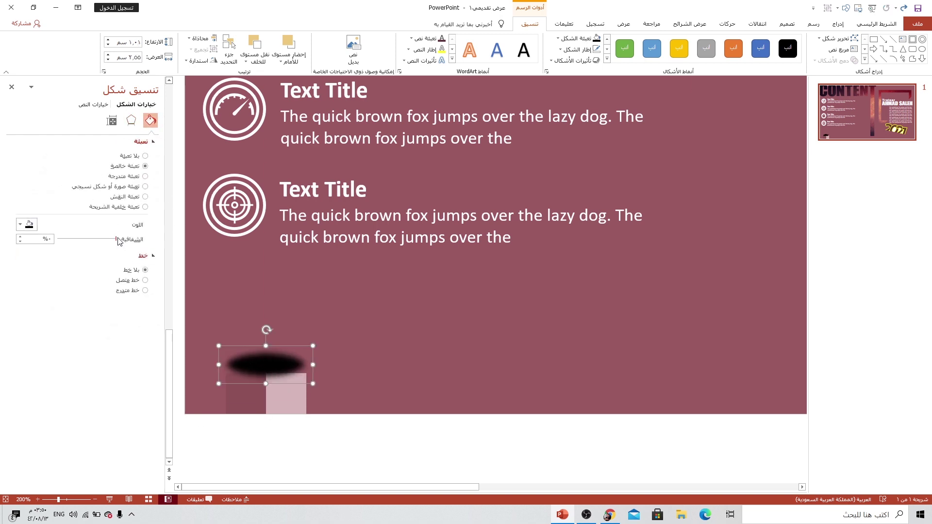
Make the oval 48% transparent, move it under the squares and send it behind them.
{"action": "left_click_drag", "start_coordinate": [118, 241], "coordinate": [88, 239]}
{"action": "mouse_move", "coordinate": [266, 363]}
{"action": "left_mouse_down"}
{"action": "mouse_move", "coordinate": [331, 317]}
{"action": "mouse_move", "coordinate": [271, 416]}
{"action": "left_mouse_up"}
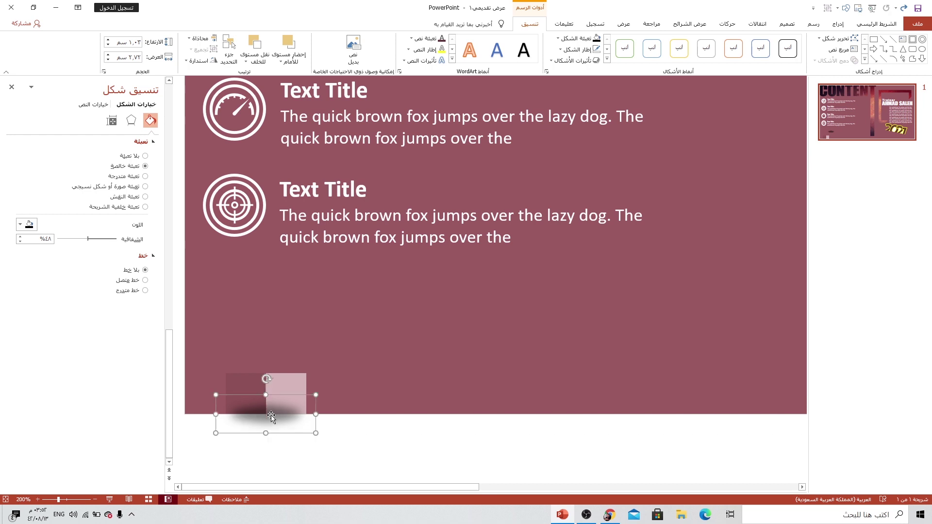
{"action": "left_click", "coordinate": [256, 47]}
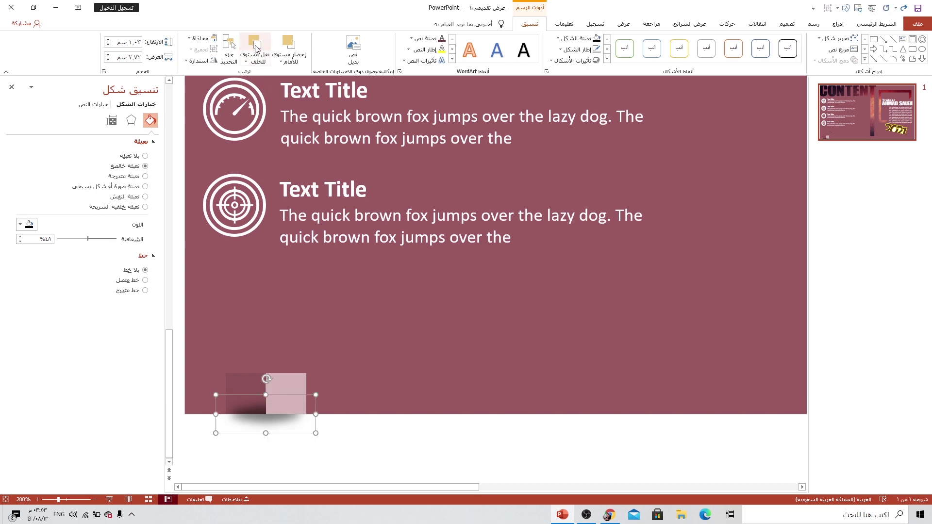
{"action": "left_click", "coordinate": [257, 49]}
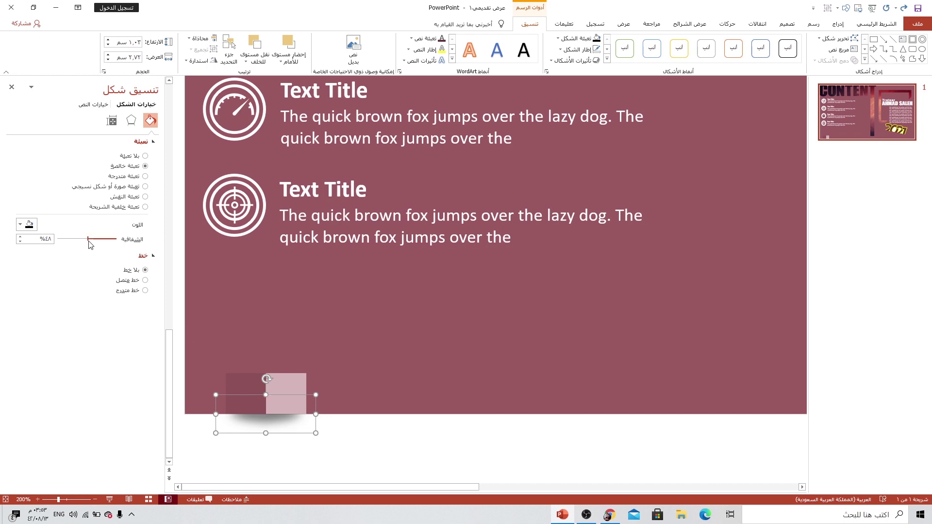
Darken the shadow to 20% transparency, align it, and select both squares with it.
{"action": "left_click_drag", "start_coordinate": [89, 241], "coordinate": [97, 242]}
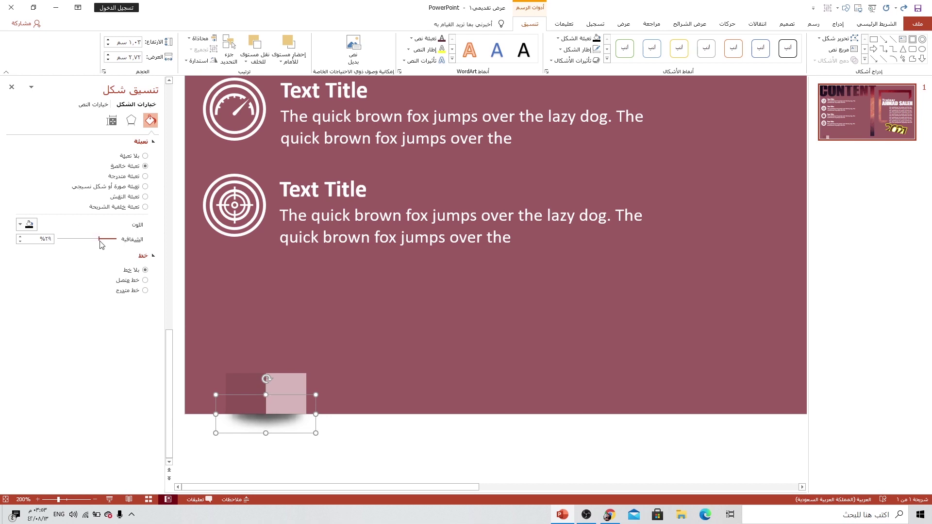
{"action": "left_click_drag", "start_coordinate": [276, 426], "coordinate": [271, 420]}
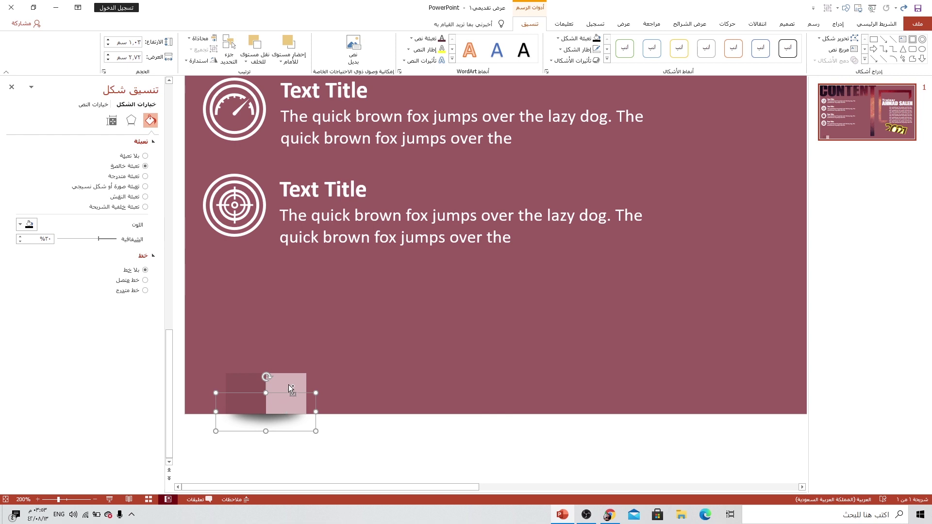
{"action": "left_click", "coordinate": [289, 384], "text": "shift"}
{"action": "left_click", "coordinate": [234, 384], "text": "shift"}
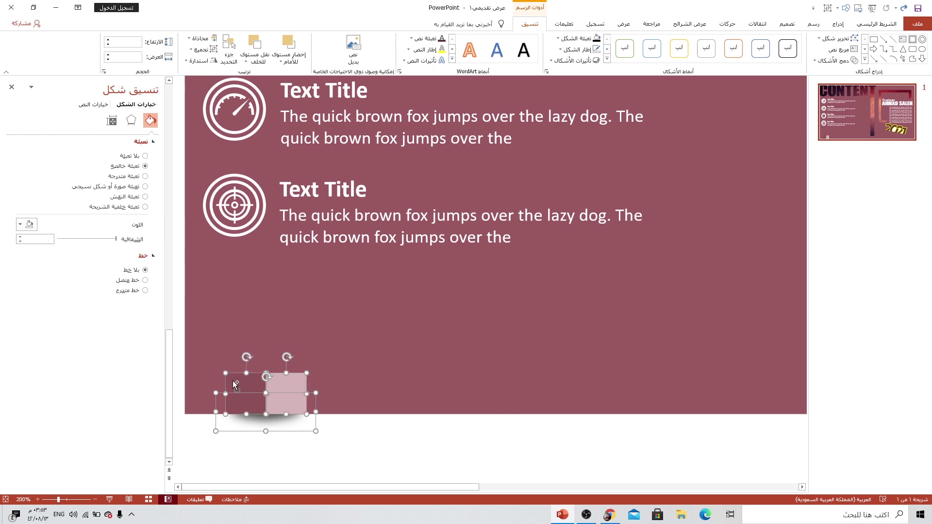
Group the squares with their shadow and place an aligned copy to the right.
{"action": "key", "text": "ctrl+g"}
{"action": "mouse_move", "coordinate": [283, 400]}
{"action": "left_mouse_down"}
{"action": "mouse_move", "coordinate": [280, 368]}
{"action": "mouse_move", "coordinate": [268, 375]}
{"action": "mouse_move", "coordinate": [275, 407]}
{"action": "left_mouse_up"}
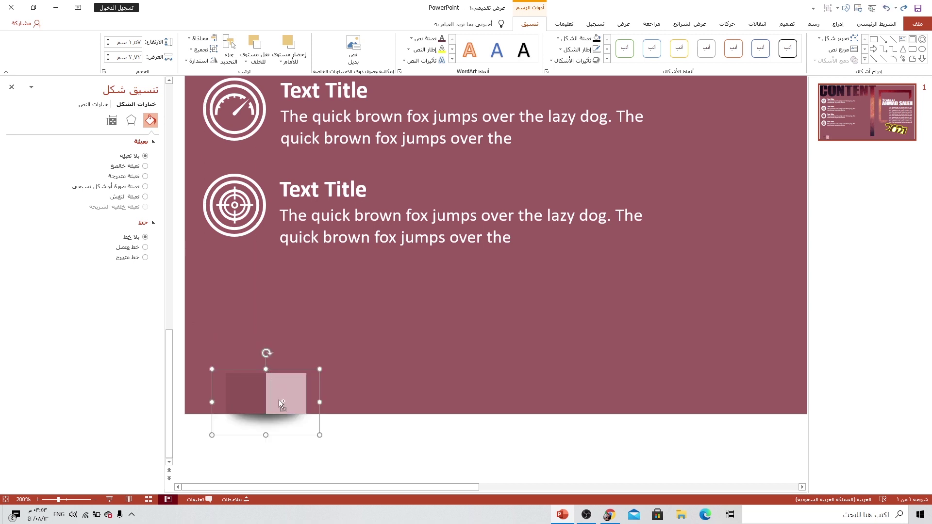
{"action": "left_click_drag", "start_coordinate": [279, 400], "coordinate": [324, 397]}
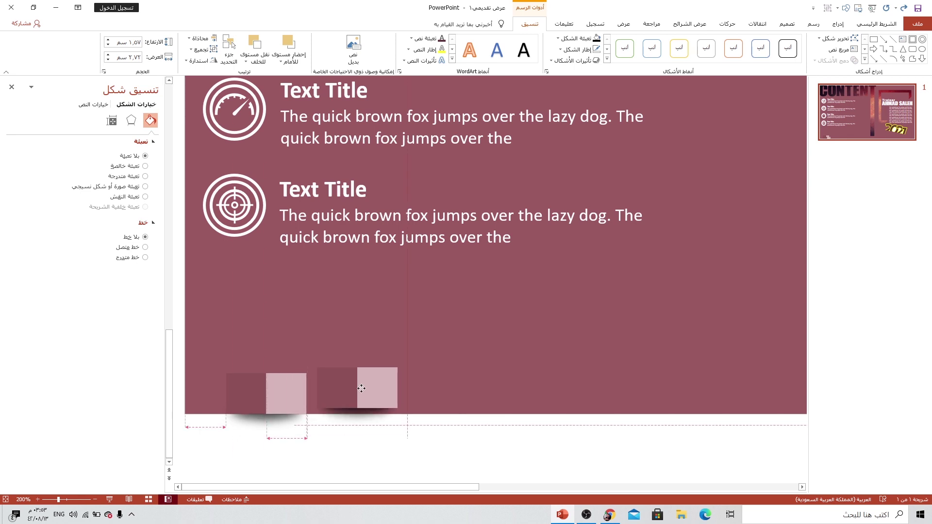
{"action": "scroll", "coordinate": [325, 397], "scroll_direction": "up", "scroll_amount": 5, "text": "ctrl"}
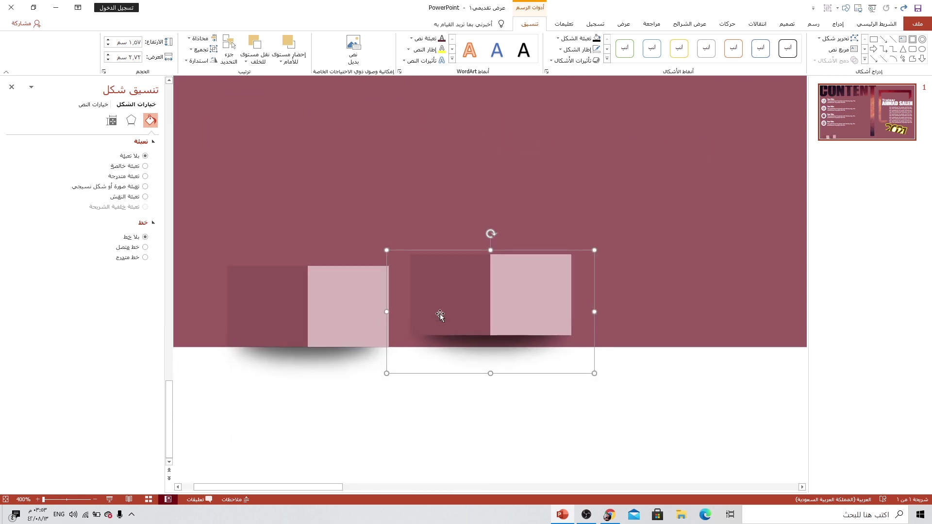
{"action": "left_click_drag", "start_coordinate": [425, 311], "coordinate": [421, 320]}
Repeat the pair with Ctrl+D along the slide bottom, undo the extra copy, and zoom out.
{"action": "key", "text": "ctrl+d"}
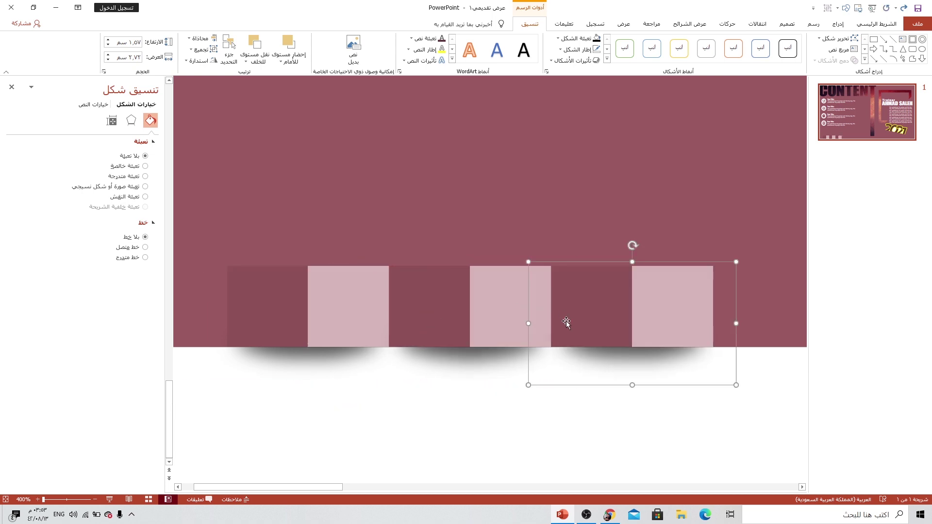
{"action": "scroll", "coordinate": [593, 332], "scroll_direction": "right", "scroll_amount": 3}
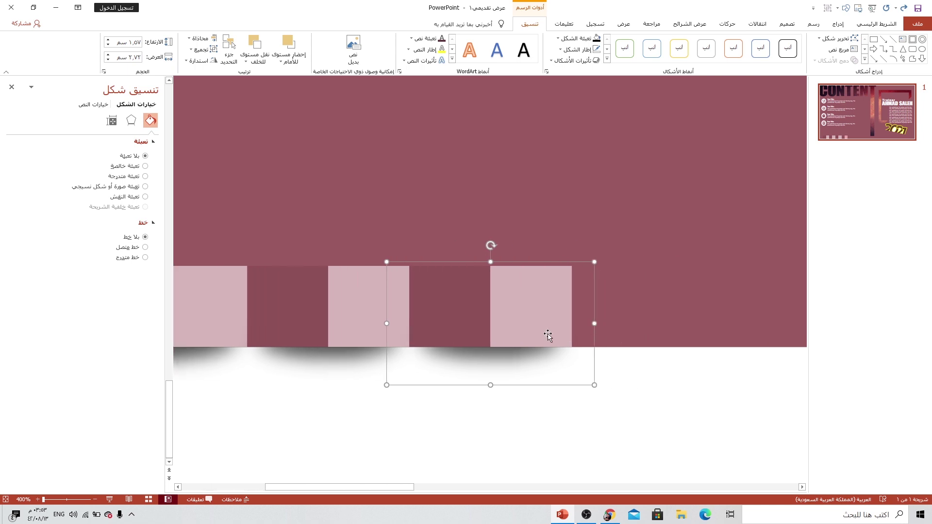
{"action": "key", "text": "ctrl+d"}
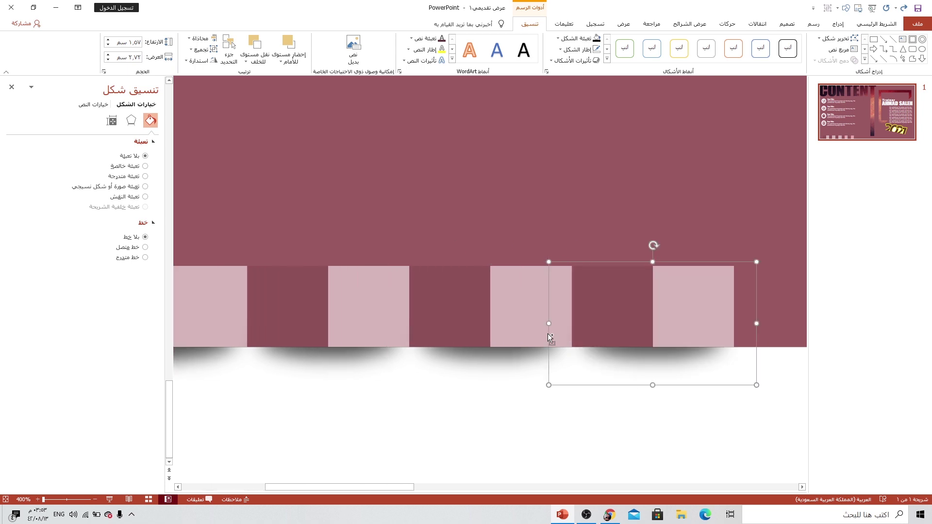
{"action": "scroll", "coordinate": [548, 335], "scroll_direction": "right", "scroll_amount": 3}
{"action": "key", "text": "ctrl+d"}
{"action": "scroll", "coordinate": [548, 334], "scroll_direction": "right", "scroll_amount": 3}
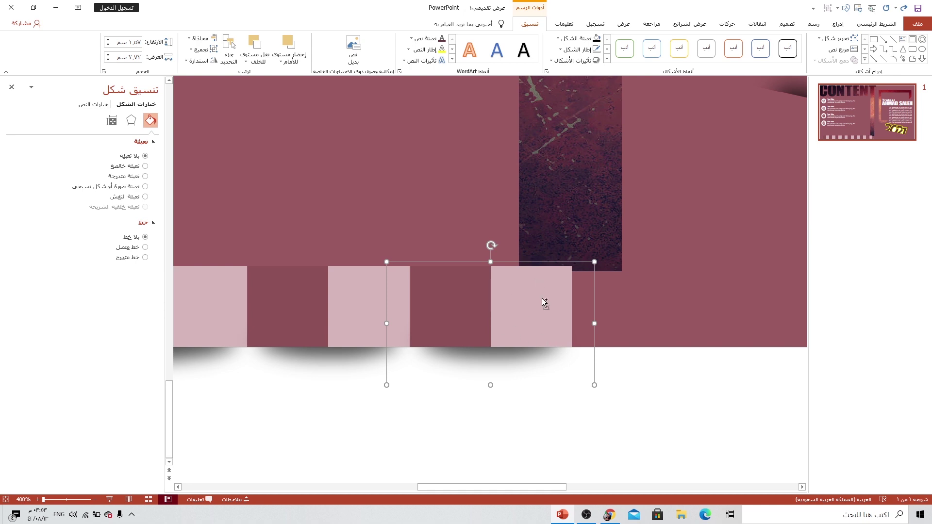
{"action": "key", "text": "ctrl+z"}
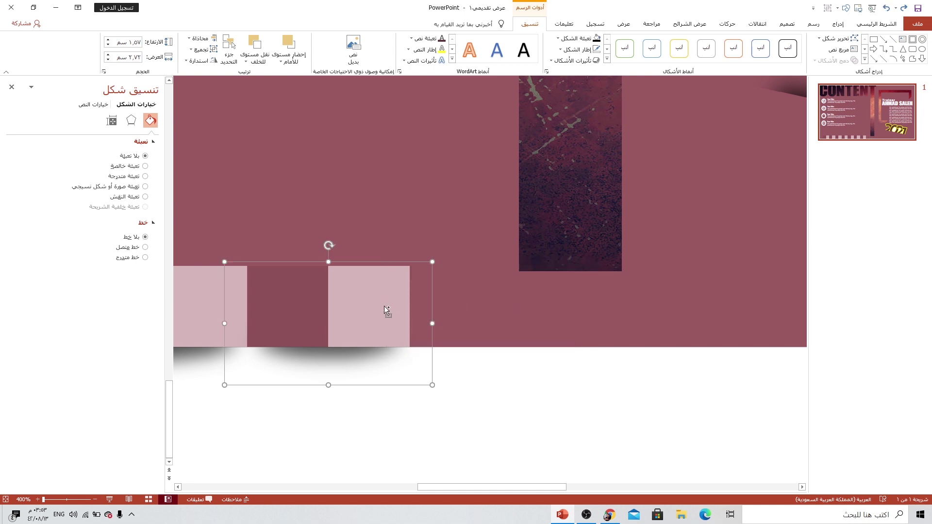
{"action": "scroll", "coordinate": [386, 306], "scroll_direction": "down", "scroll_amount": 5, "text": "ctrl"}
{"action": "scroll", "coordinate": [389, 311], "scroll_direction": "down", "scroll_amount": 3, "text": "ctrl"}
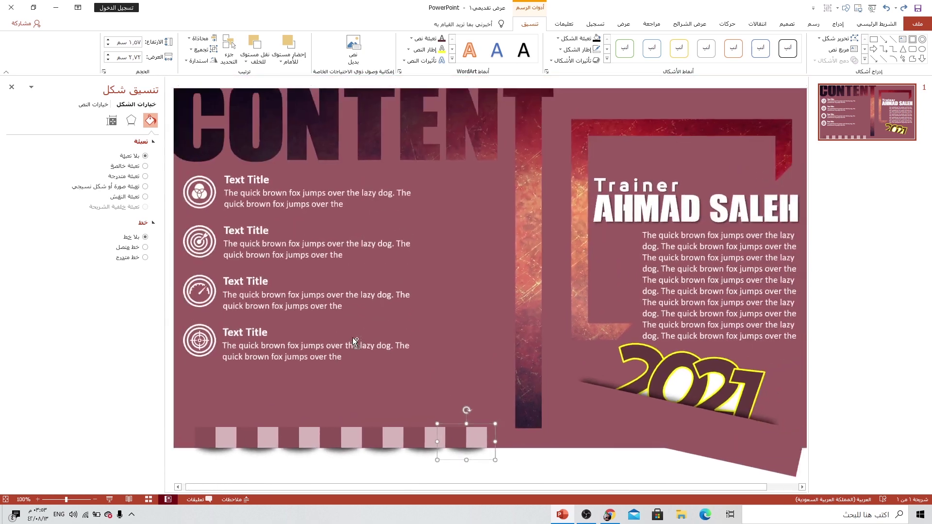
Duplicate the bottom row of squares upward and shift the copy left to stagger it.
{"action": "mouse_move", "coordinate": [518, 470]}
{"action": "left_mouse_down"}
{"action": "mouse_move", "coordinate": [212, 395]}
{"action": "mouse_move", "coordinate": [163, 397]}
{"action": "left_mouse_up"}
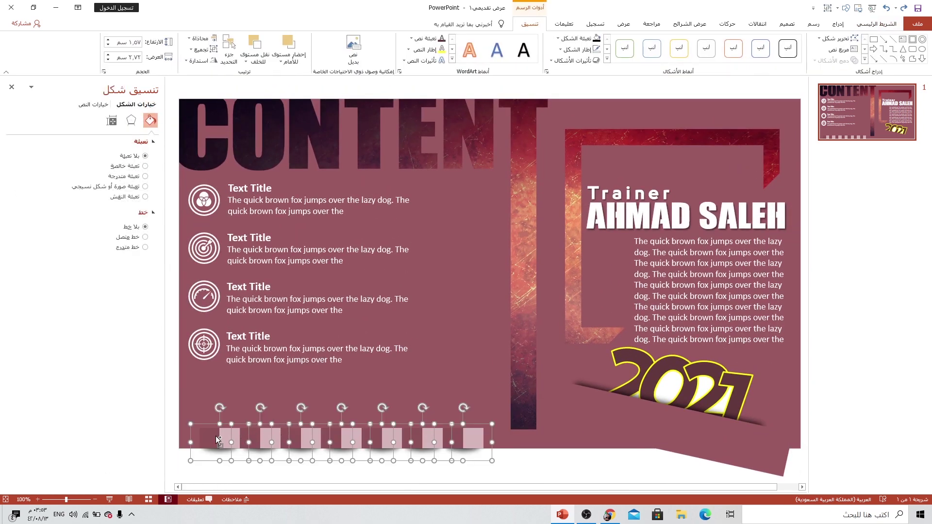
{"action": "scroll", "coordinate": [216, 436], "scroll_direction": "up", "scroll_amount": 3, "text": "ctrl"}
{"action": "scroll", "coordinate": [215, 435], "scroll_direction": "up", "scroll_amount": 2, "text": "ctrl"}
{"action": "scroll", "coordinate": [215, 436], "scroll_direction": "up", "scroll_amount": 2, "text": "ctrl"}
{"action": "scroll", "coordinate": [216, 436], "scroll_direction": "up", "scroll_amount": 3, "text": "ctrl"}
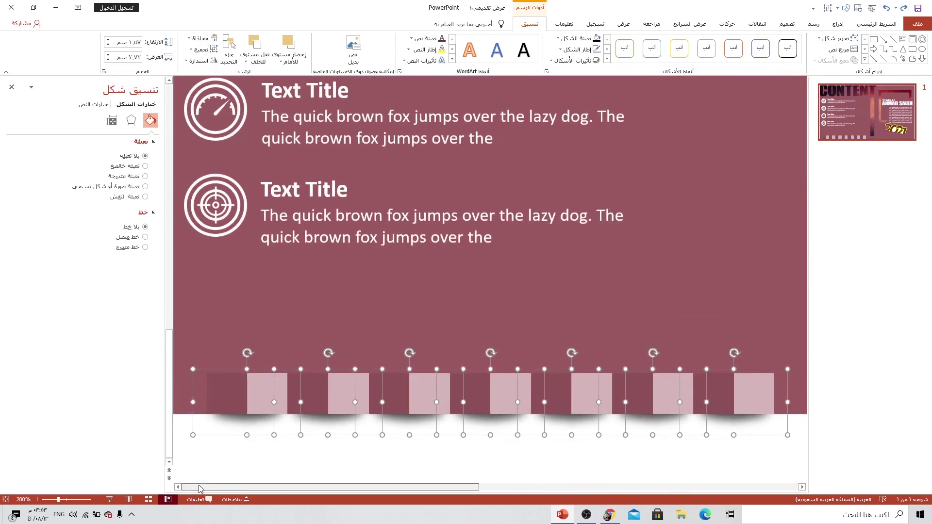
{"action": "left_click_drag", "start_coordinate": [228, 485], "coordinate": [219, 485]}
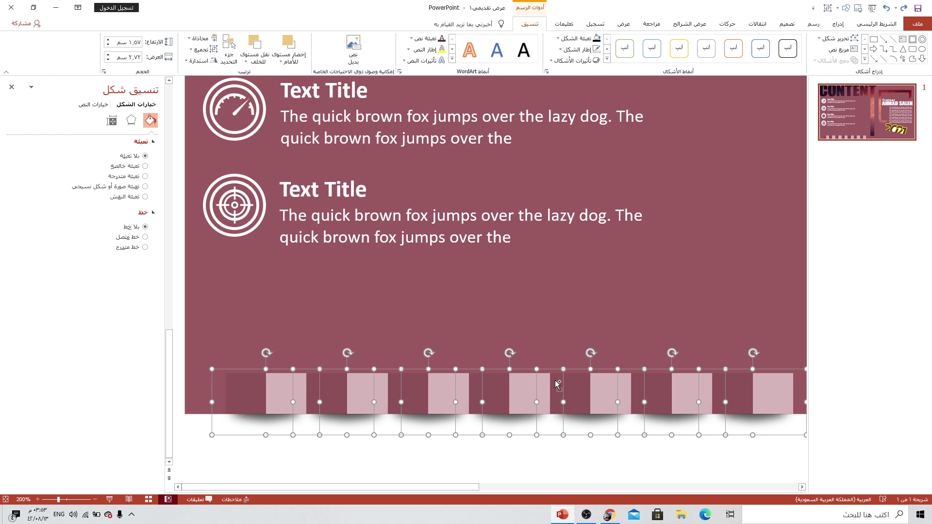
{"action": "mouse_move", "coordinate": [553, 383]}
{"action": "left_mouse_down"}
{"action": "mouse_move", "coordinate": [335, 326]}
{"action": "mouse_move", "coordinate": [301, 332]}
{"action": "left_mouse_up"}
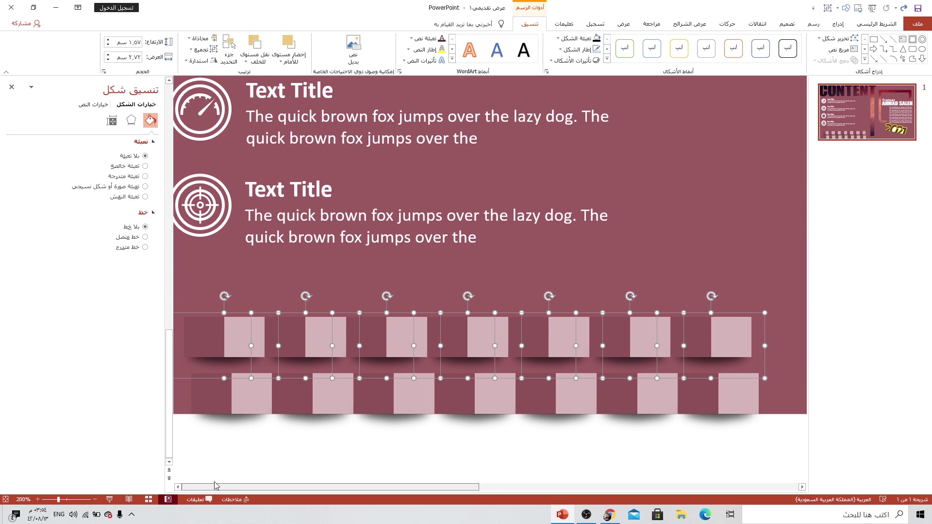
{"action": "left_click_drag", "start_coordinate": [245, 489], "coordinate": [229, 489]}
{"action": "mouse_move", "coordinate": [261, 344]}
{"action": "left_mouse_down"}
{"action": "mouse_move", "coordinate": [238, 342]}
{"action": "mouse_move", "coordinate": [231, 359]}
{"action": "left_mouse_up"}
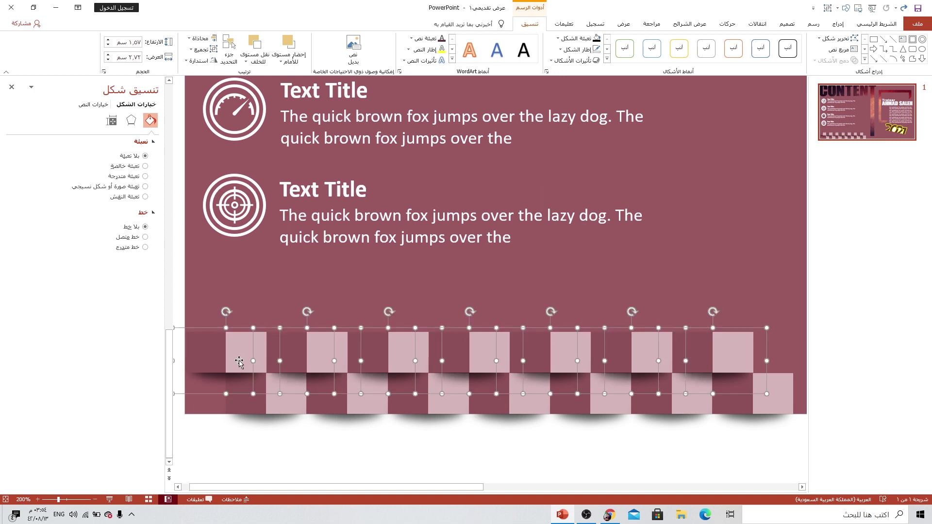
Select the square groups along the upper row, working right to left.
{"action": "left_click", "coordinate": [605, 361]}
{"action": "left_click", "coordinate": [635, 355]}
{"action": "left_click", "coordinate": [553, 358], "text": "shift"}
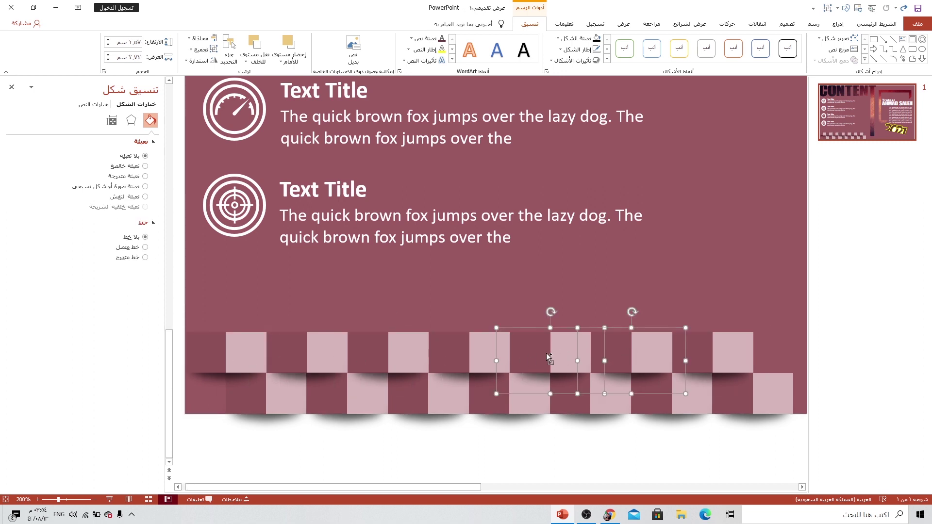
{"action": "left_click", "coordinate": [469, 356], "text": "shift"}
{"action": "left_click", "coordinate": [391, 356], "text": "shift"}
{"action": "left_click", "coordinate": [317, 355], "text": "shift"}
{"action": "left_click", "coordinate": [233, 353], "text": "shift"}
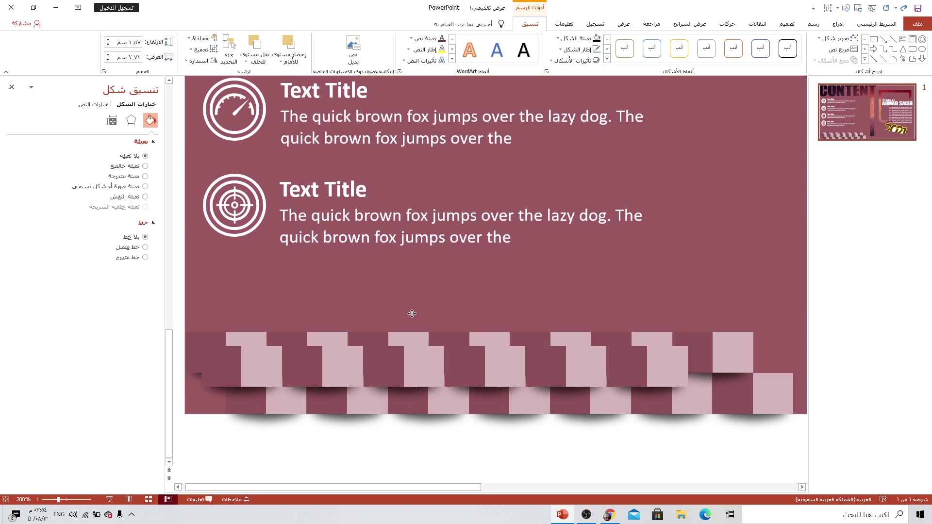
Raise the selected squares into a third row, then lift five groups into a shorter fourth row.
{"action": "mouse_move", "coordinate": [407, 360]}
{"action": "left_mouse_down"}
{"action": "mouse_move", "coordinate": [419, 287]}
{"action": "mouse_move", "coordinate": [433, 301]}
{"action": "left_mouse_up"}
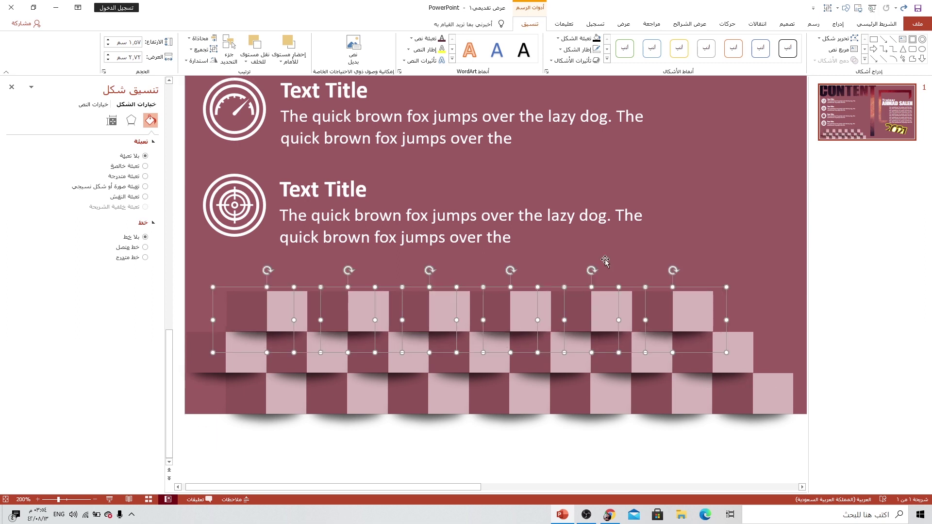
{"action": "left_click", "coordinate": [601, 268]}
{"action": "left_click", "coordinate": [607, 312]}
{"action": "left_click", "coordinate": [511, 306], "text": "shift"}
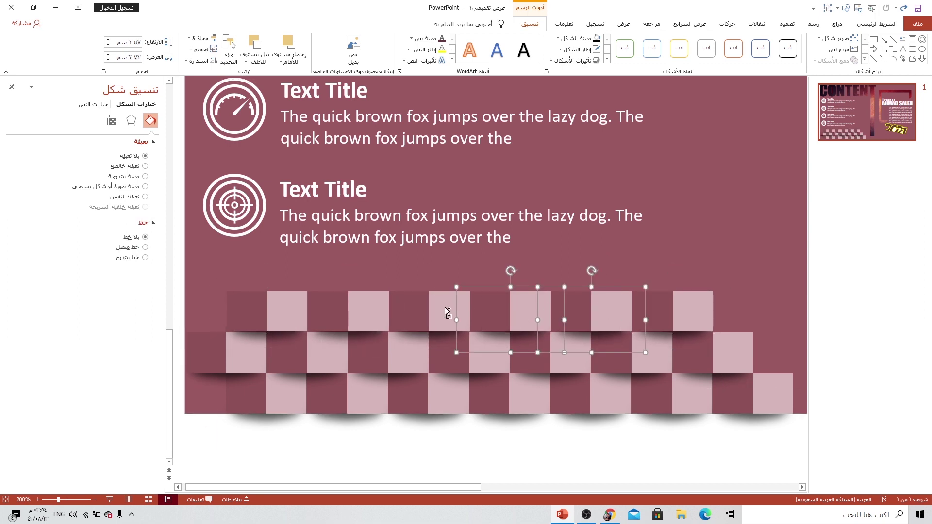
{"action": "left_click", "coordinate": [394, 308], "text": "shift"}
{"action": "left_click", "coordinate": [362, 311], "text": "shift"}
{"action": "left_click", "coordinate": [326, 323], "text": "shift"}
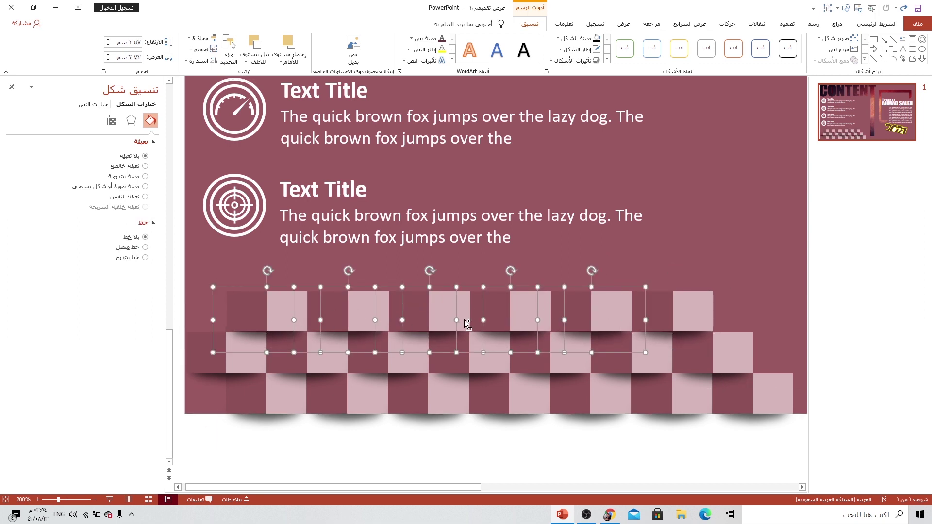
{"action": "mouse_move", "coordinate": [466, 323]}
{"action": "left_mouse_down"}
{"action": "mouse_move", "coordinate": [438, 257]}
{"action": "mouse_move", "coordinate": [391, 270]}
{"action": "left_mouse_up"}
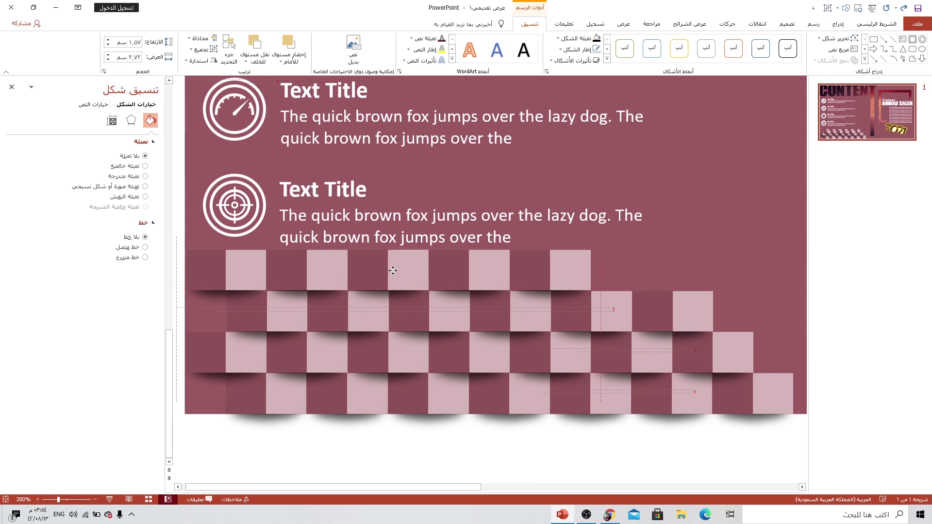
{"action": "scroll", "coordinate": [437, 375], "scroll_direction": "down", "scroll_amount": 10}
{"action": "left_click", "coordinate": [437, 375]}
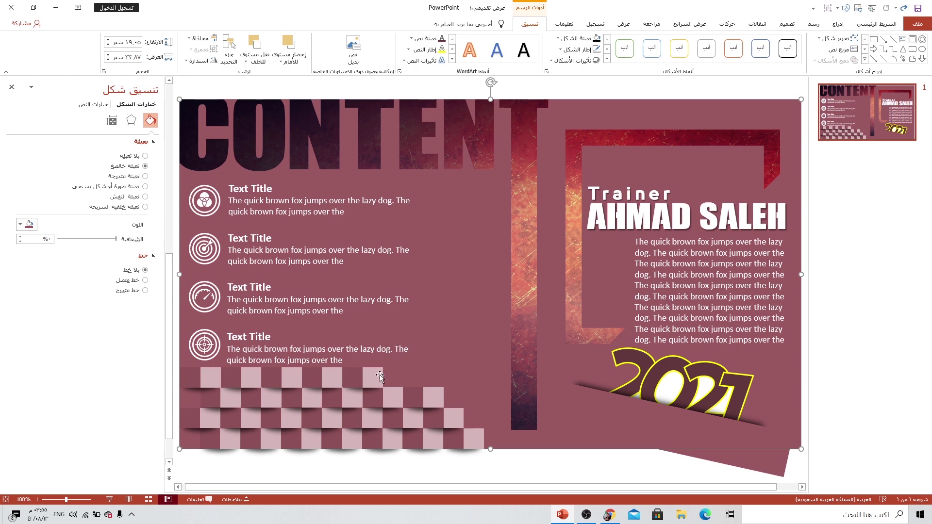
Start the slide show from the current slide using the status-bar Slide Show button.
{"action": "left_click", "coordinate": [109, 500]}
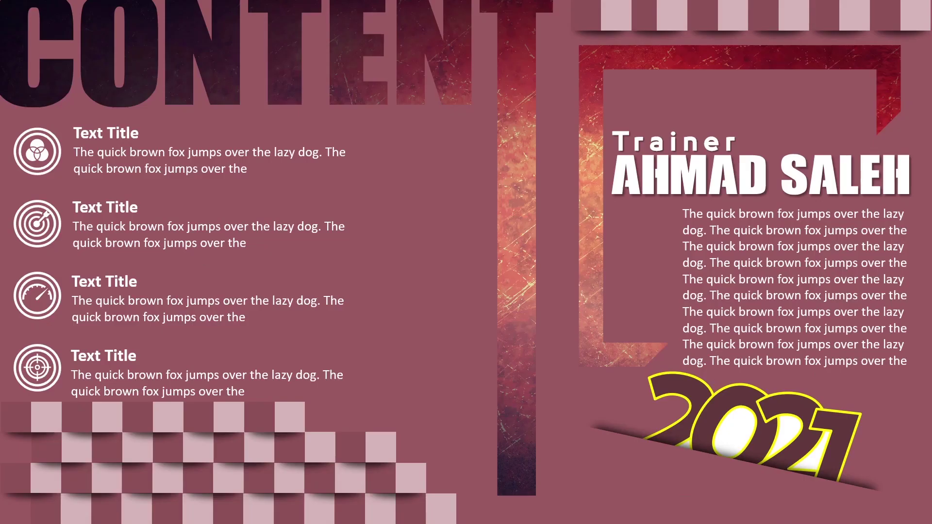